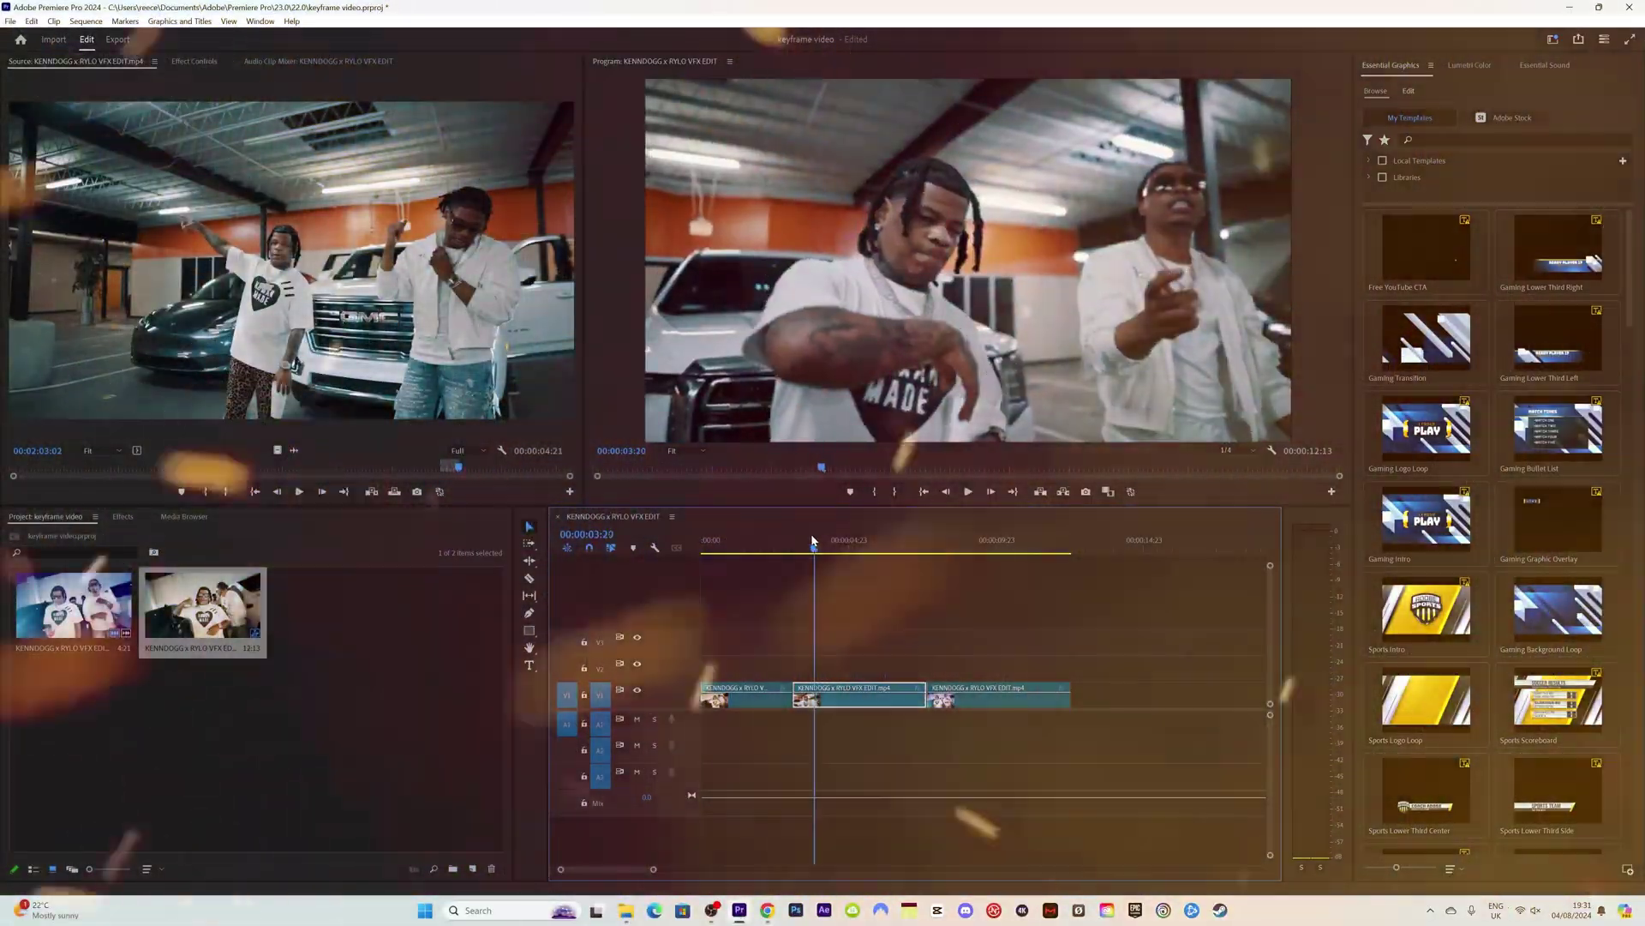
- Show the effect controls of the first timeline clip with the playhead at the start of the sequence
drag(813, 541, 735, 545)
key(Home)
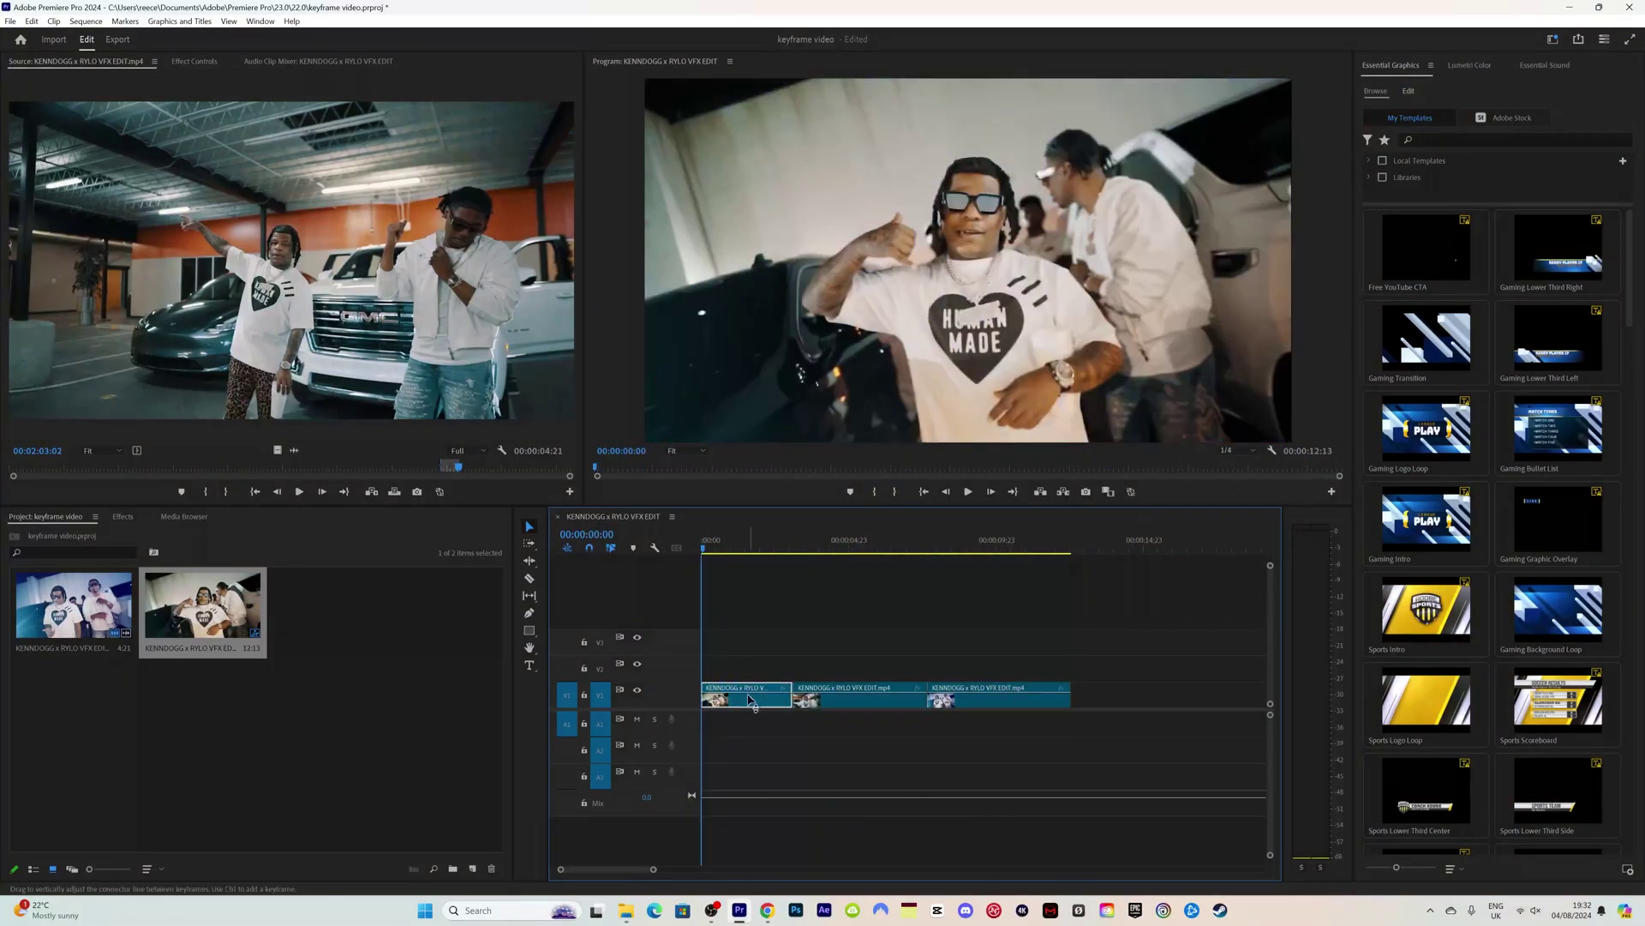
click(196, 63)
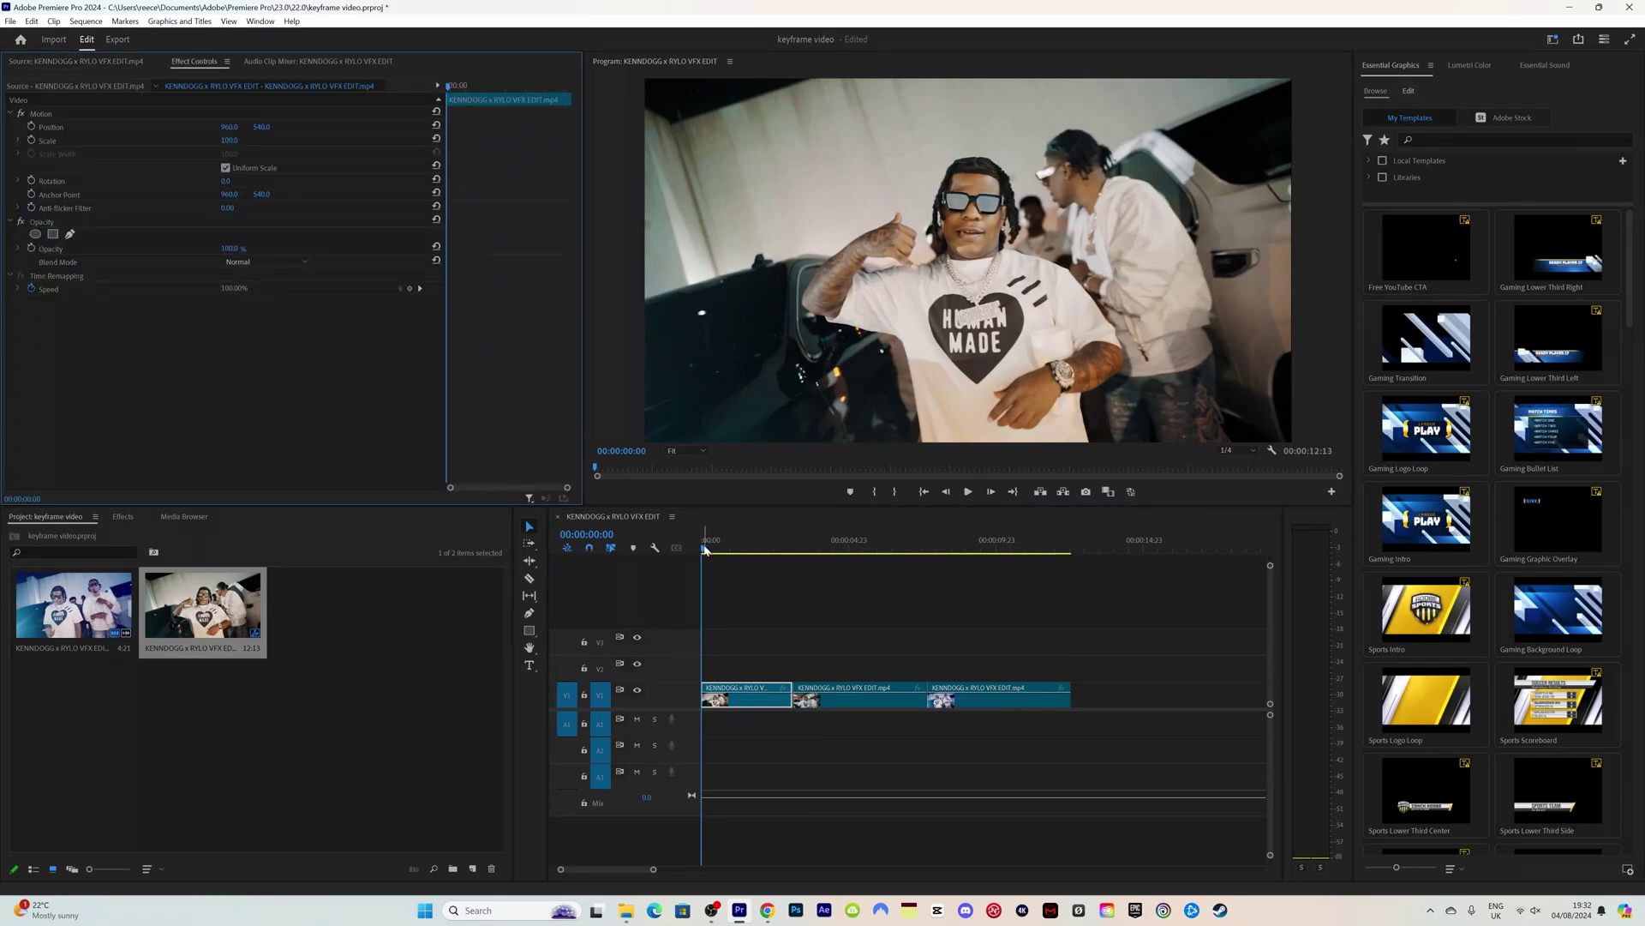
mouse_move(705, 549)
mouse_down()
mouse_move(768, 543)
mouse_move(699, 536)
mouse_up()
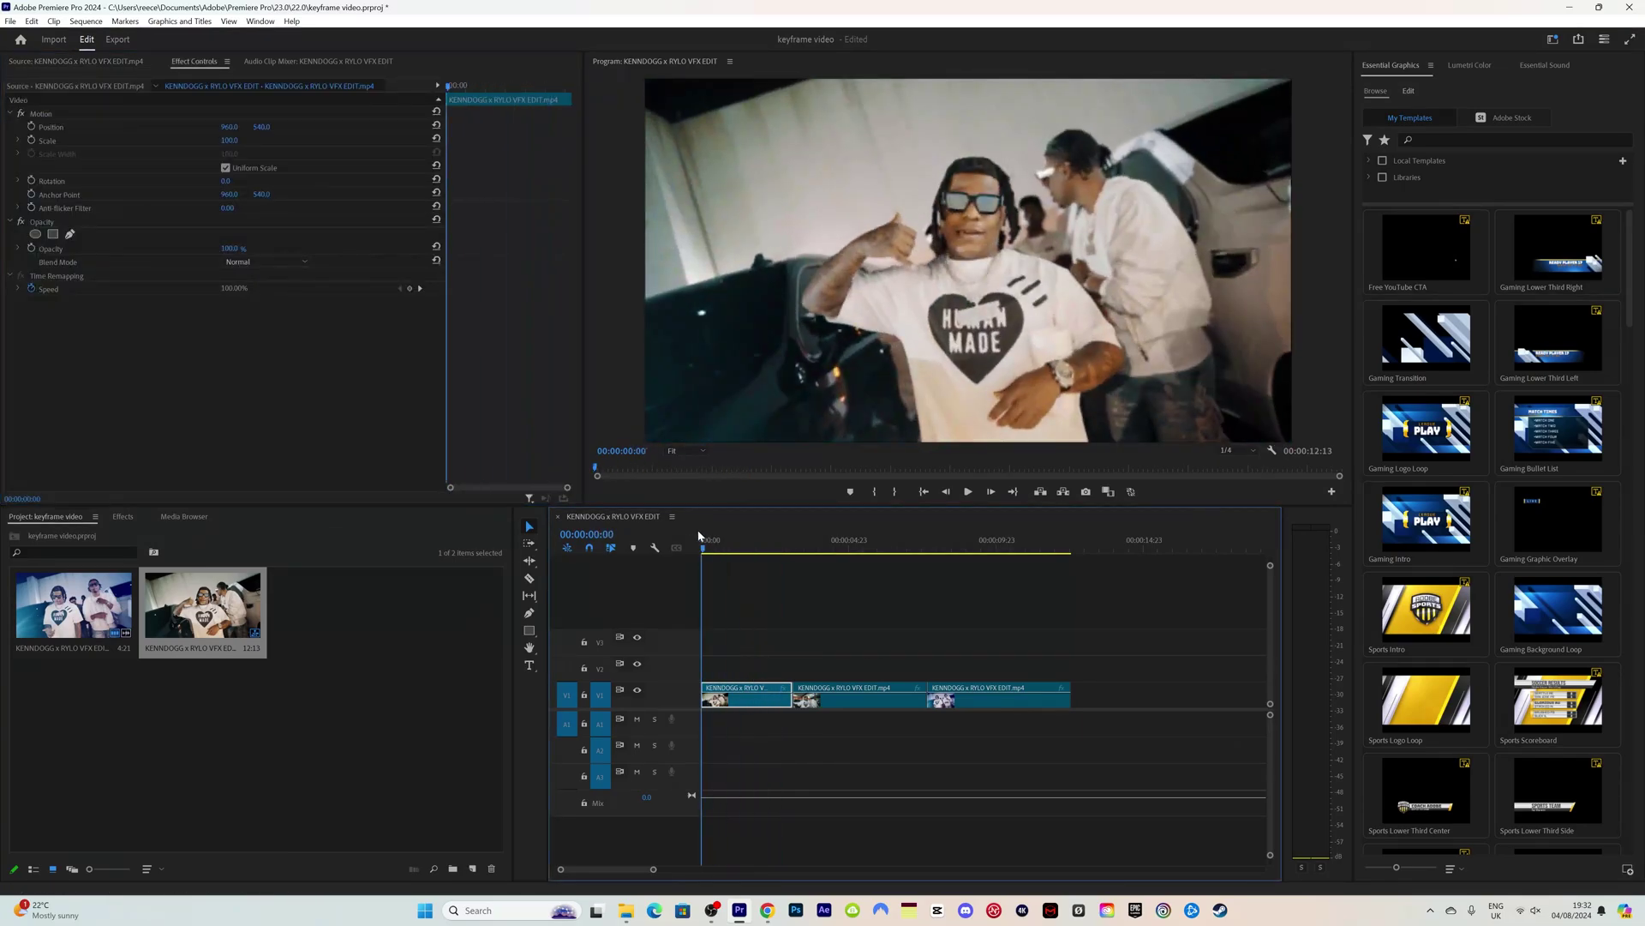
- Split the first clip at 00:00:01:21 and add a sequence marker at the cut
click(716, 549)
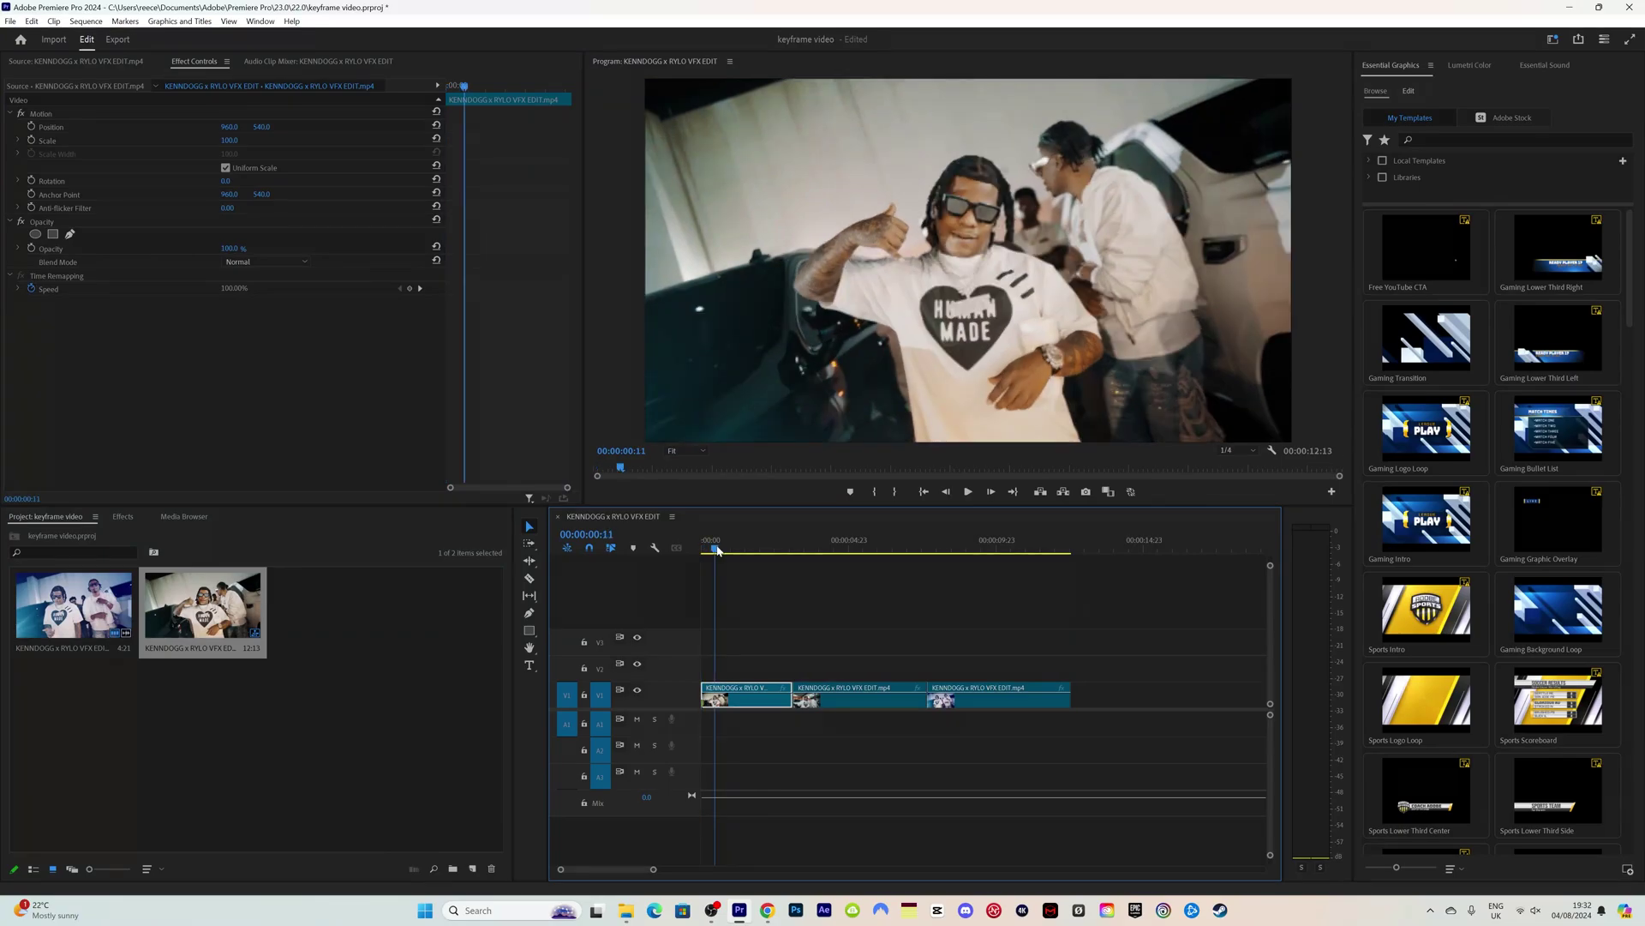
drag(717, 549, 760, 543)
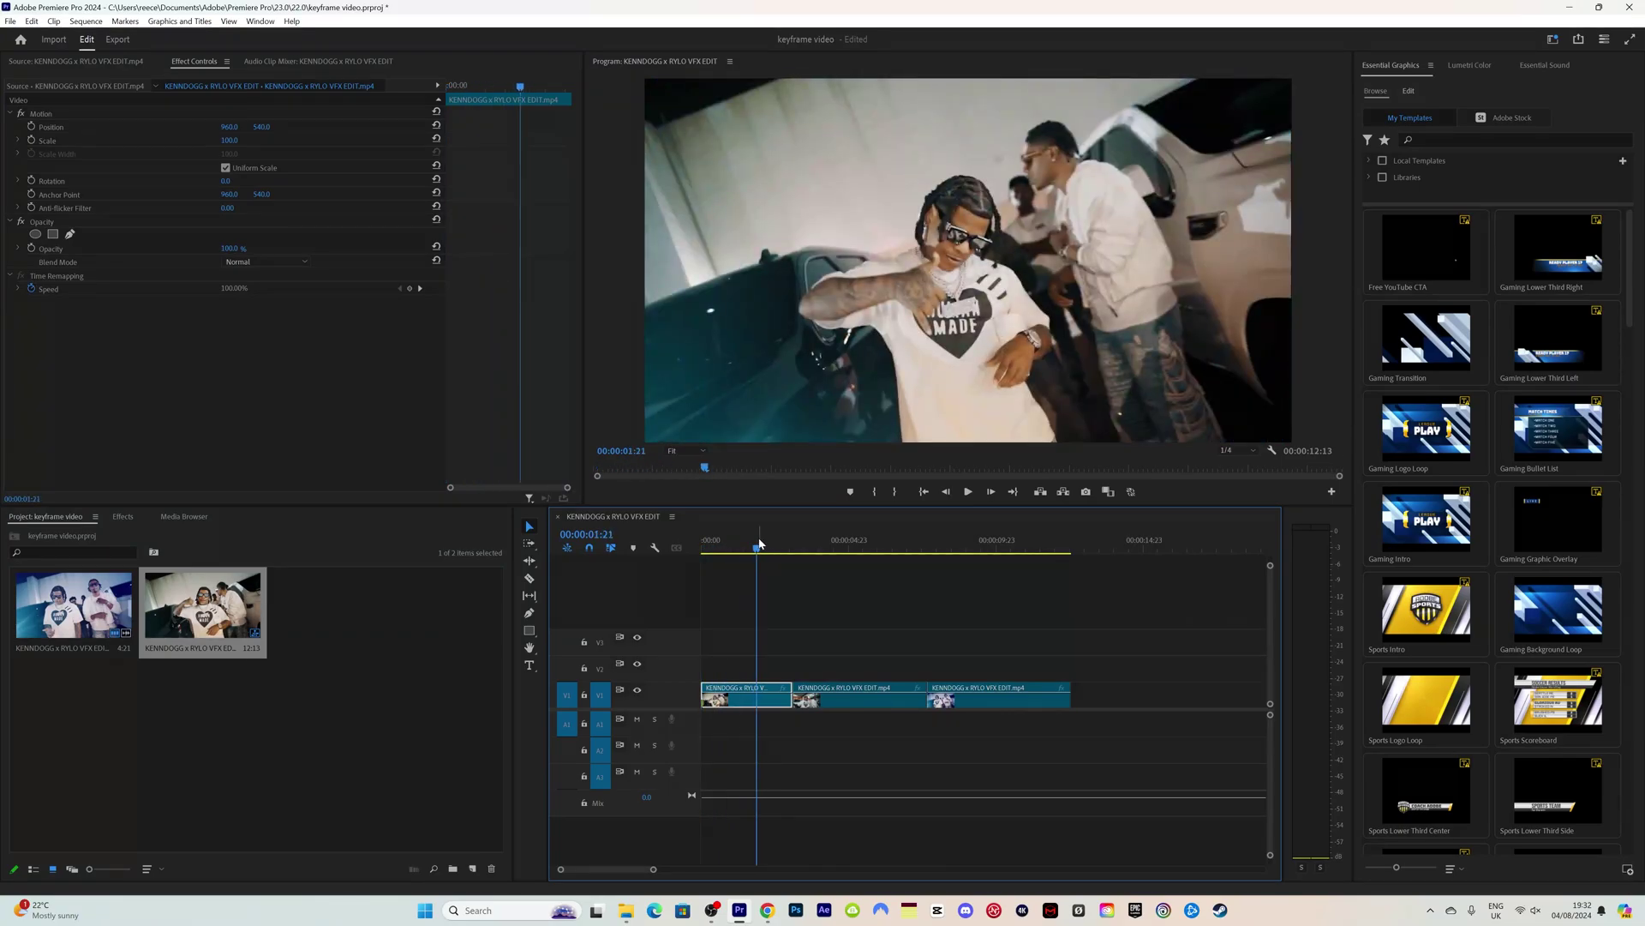
key(ctrl+k)
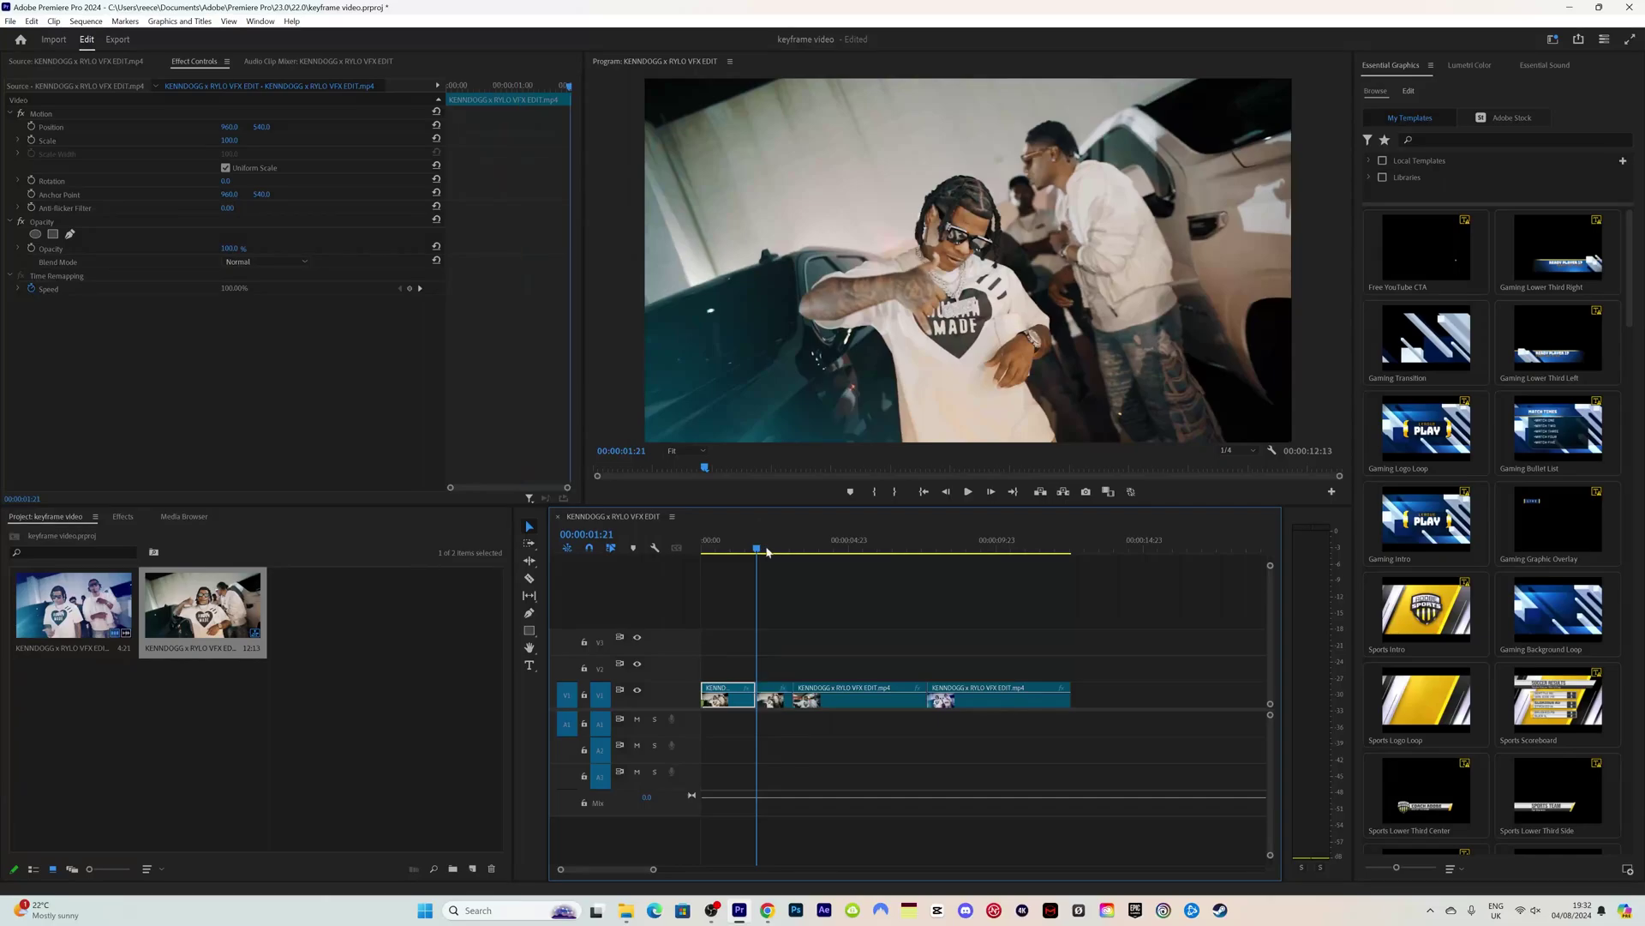
click(777, 750)
key(m)
- Turn on Scale and Position keyframing at the very start of the first clip
mouse_move(719, 545)
mouse_down()
mouse_move(687, 547)
mouse_move(730, 600)
mouse_move(727, 708)
mouse_up()
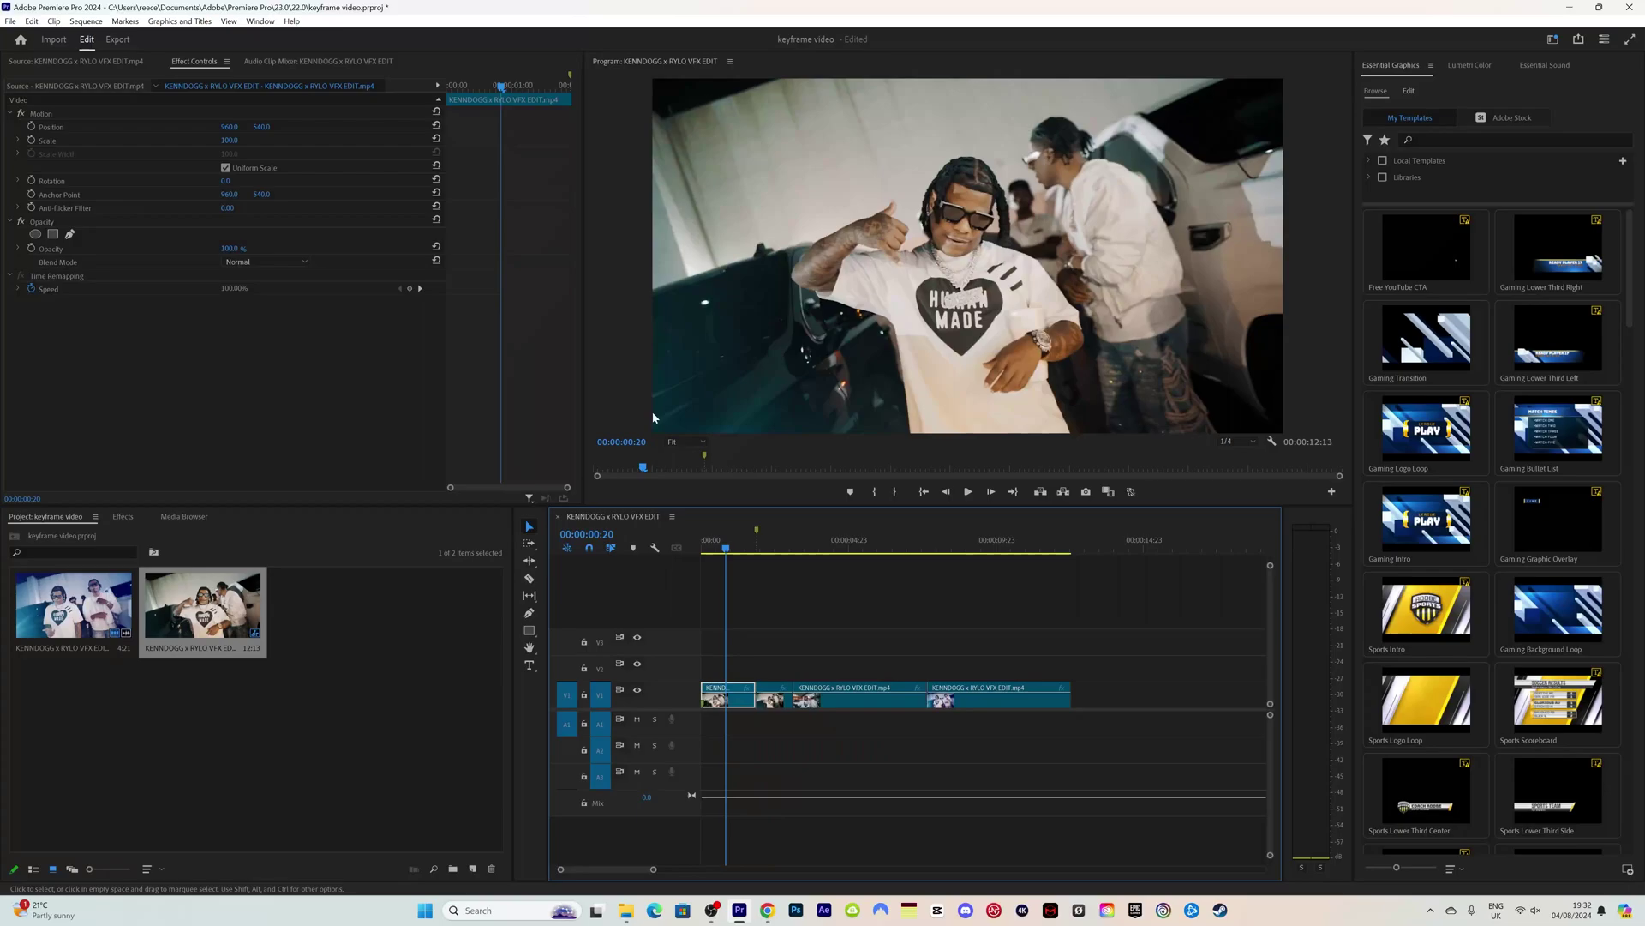
drag(501, 86, 447, 86)
click(31, 140)
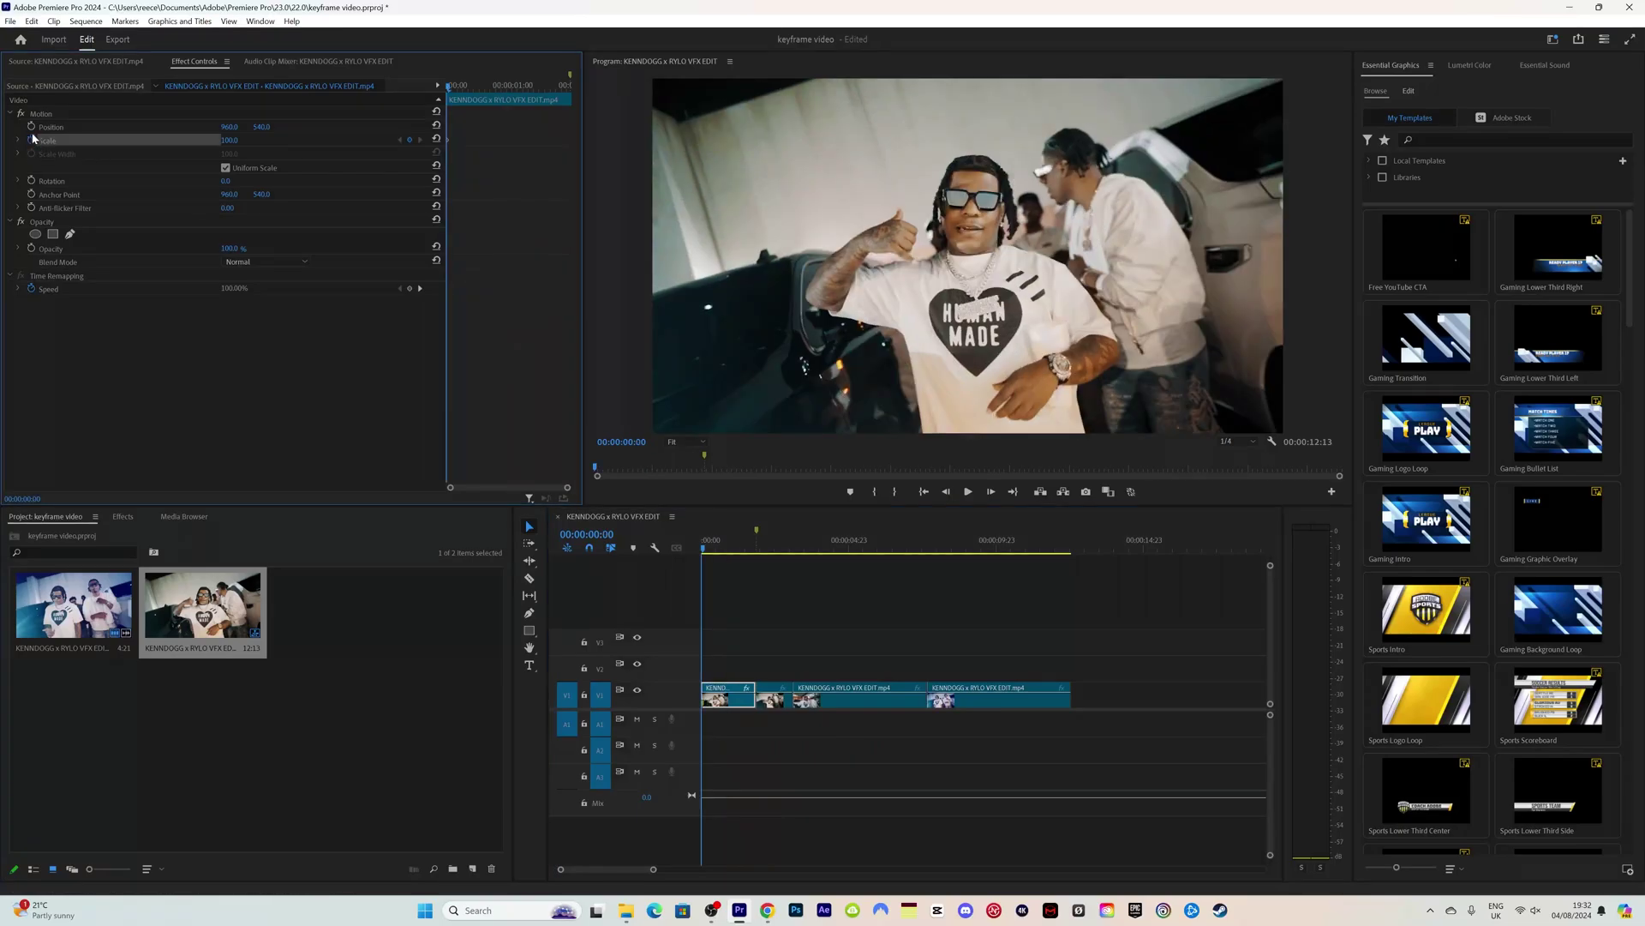
click(31, 126)
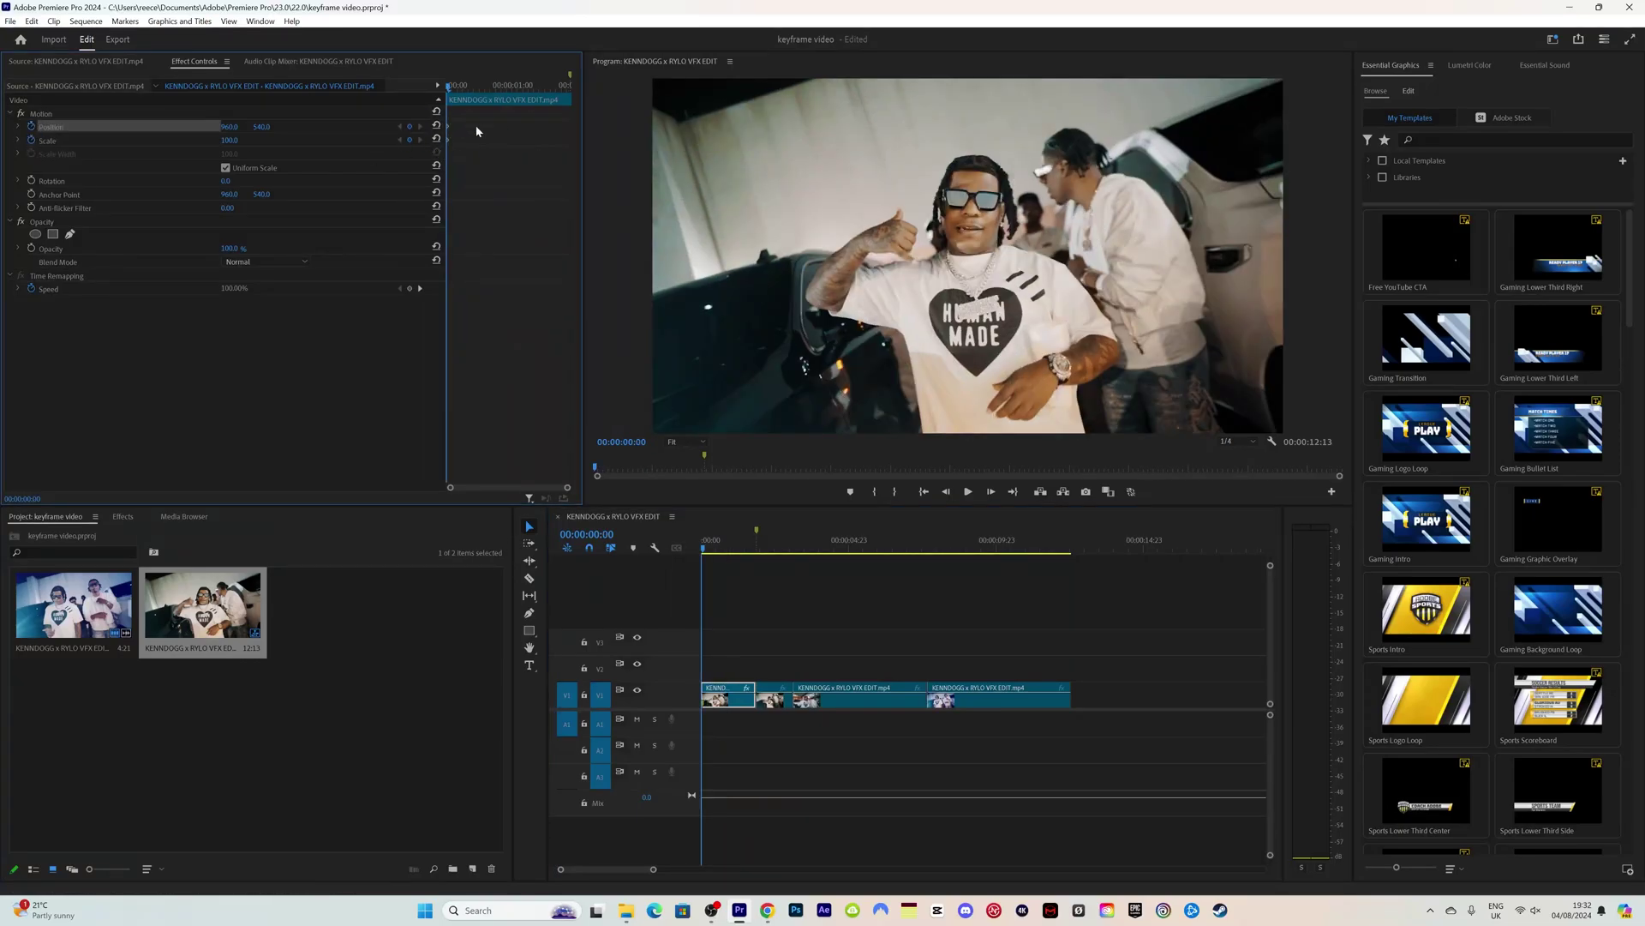
drag(470, 88, 424, 85)
- Set the first clip's starting keyframes to scale 158 and position 760, 621, with playback resolution at Full
drag(229, 140, 273, 140)
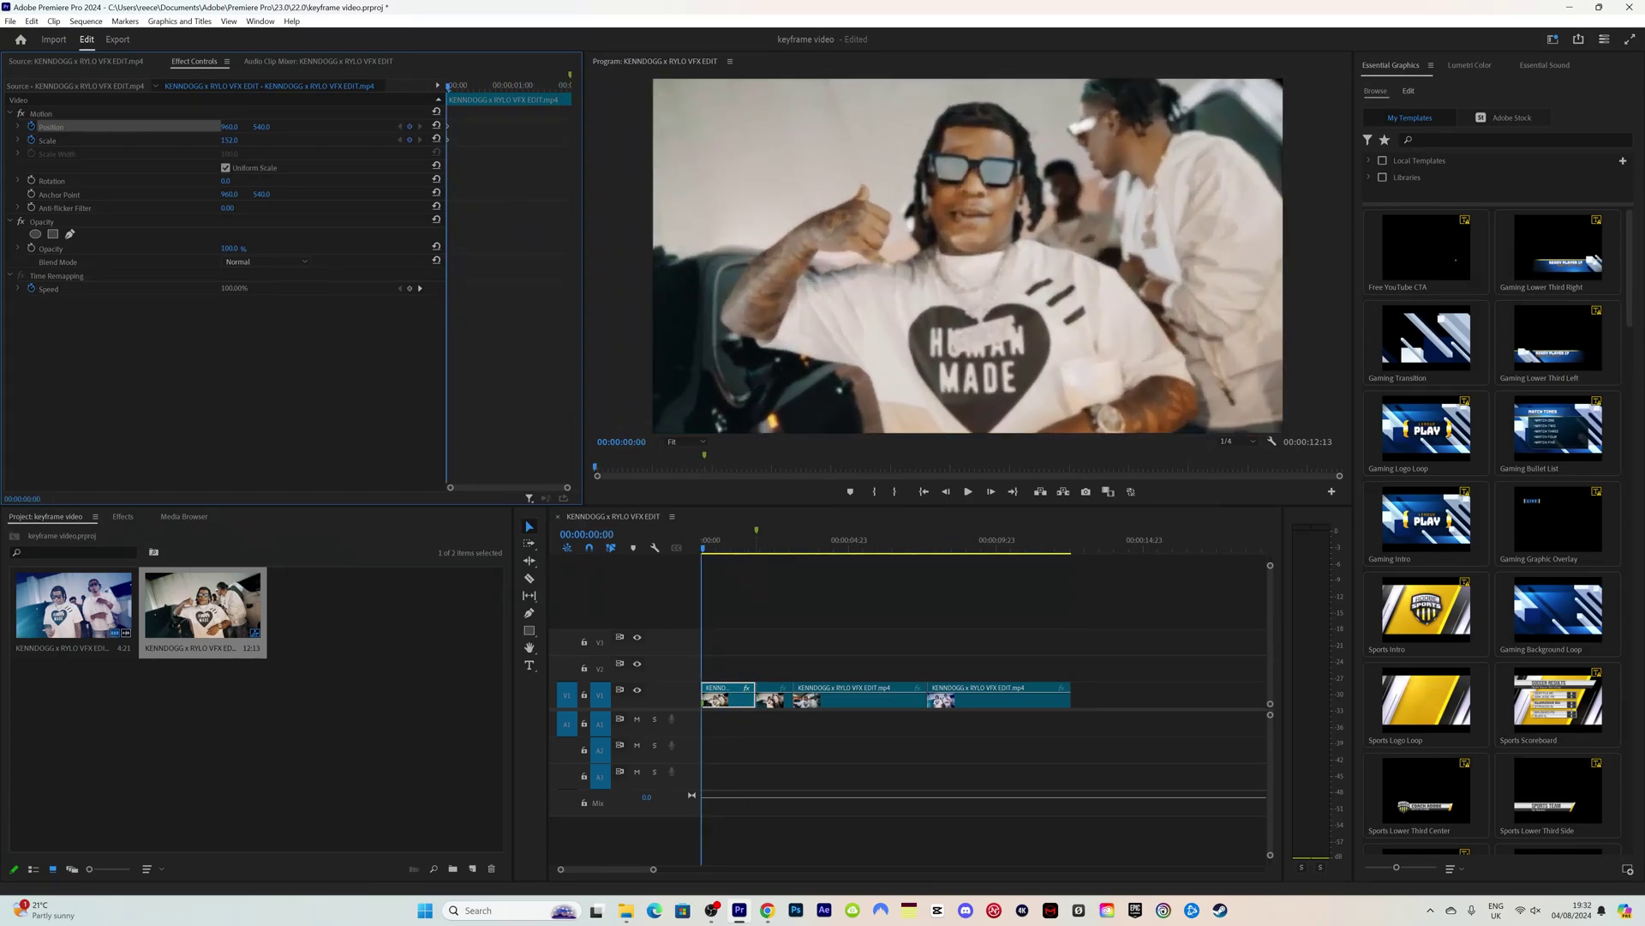
click(1238, 442)
click(1251, 449)
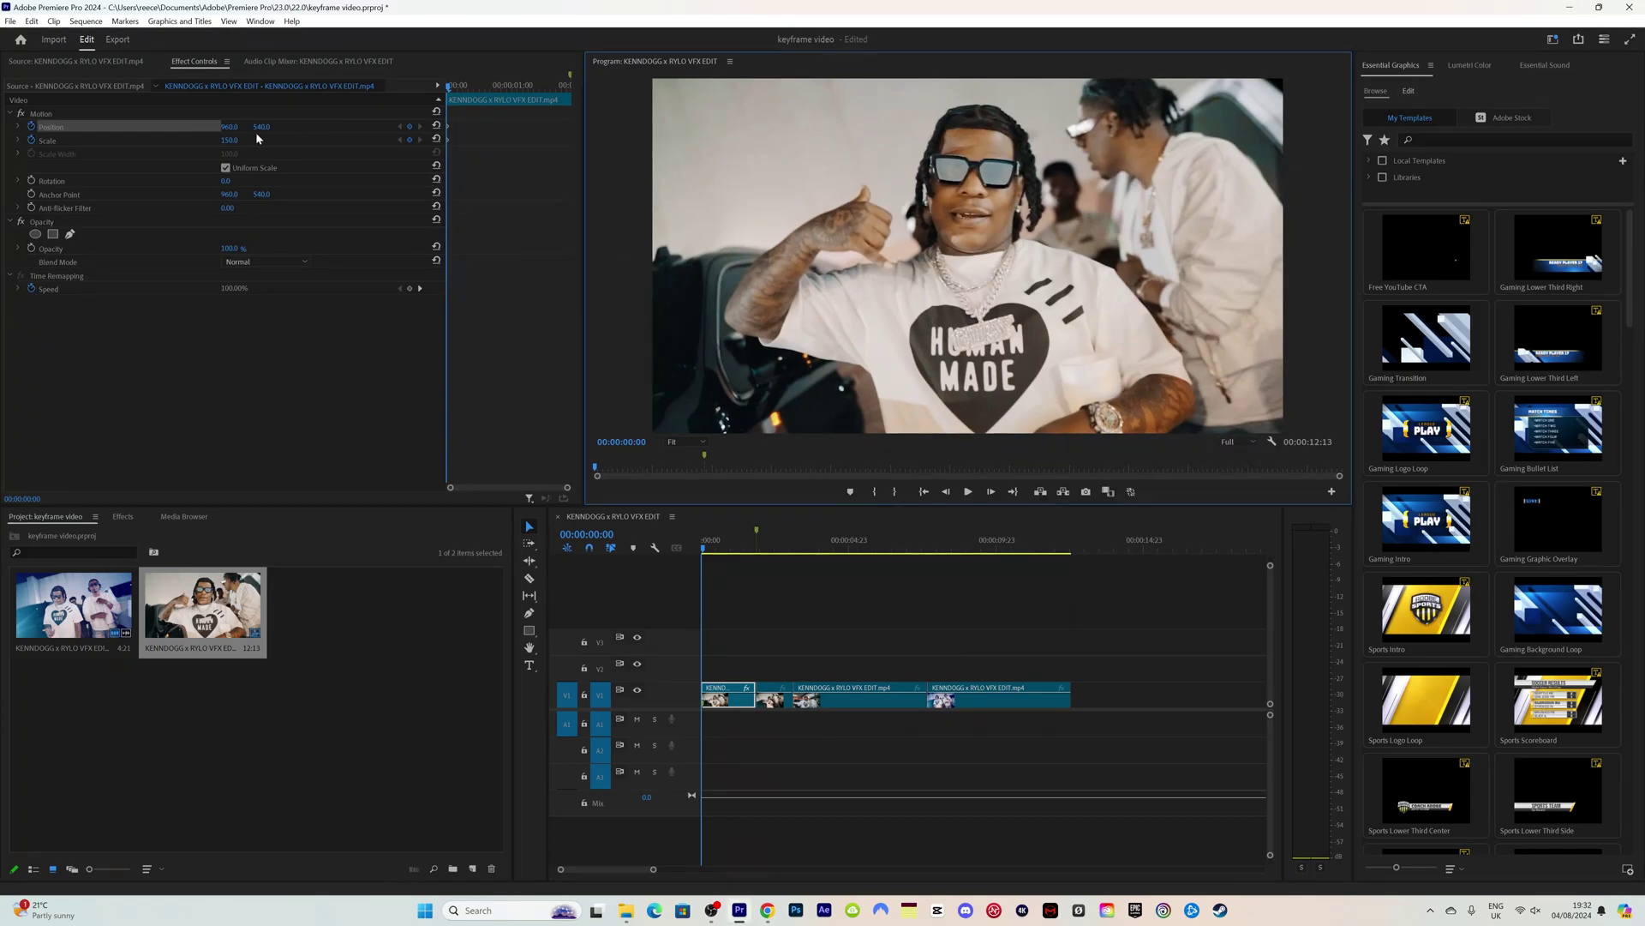
mouse_move(237, 140)
mouse_down()
mouse_move(202, 140)
mouse_move(266, 126)
mouse_move(199, 126)
mouse_move(214, 126)
mouse_up()
- Add keyframes resetting scale to 100 and position to 960, 540, and move them to the end of the first clip
click(503, 89)
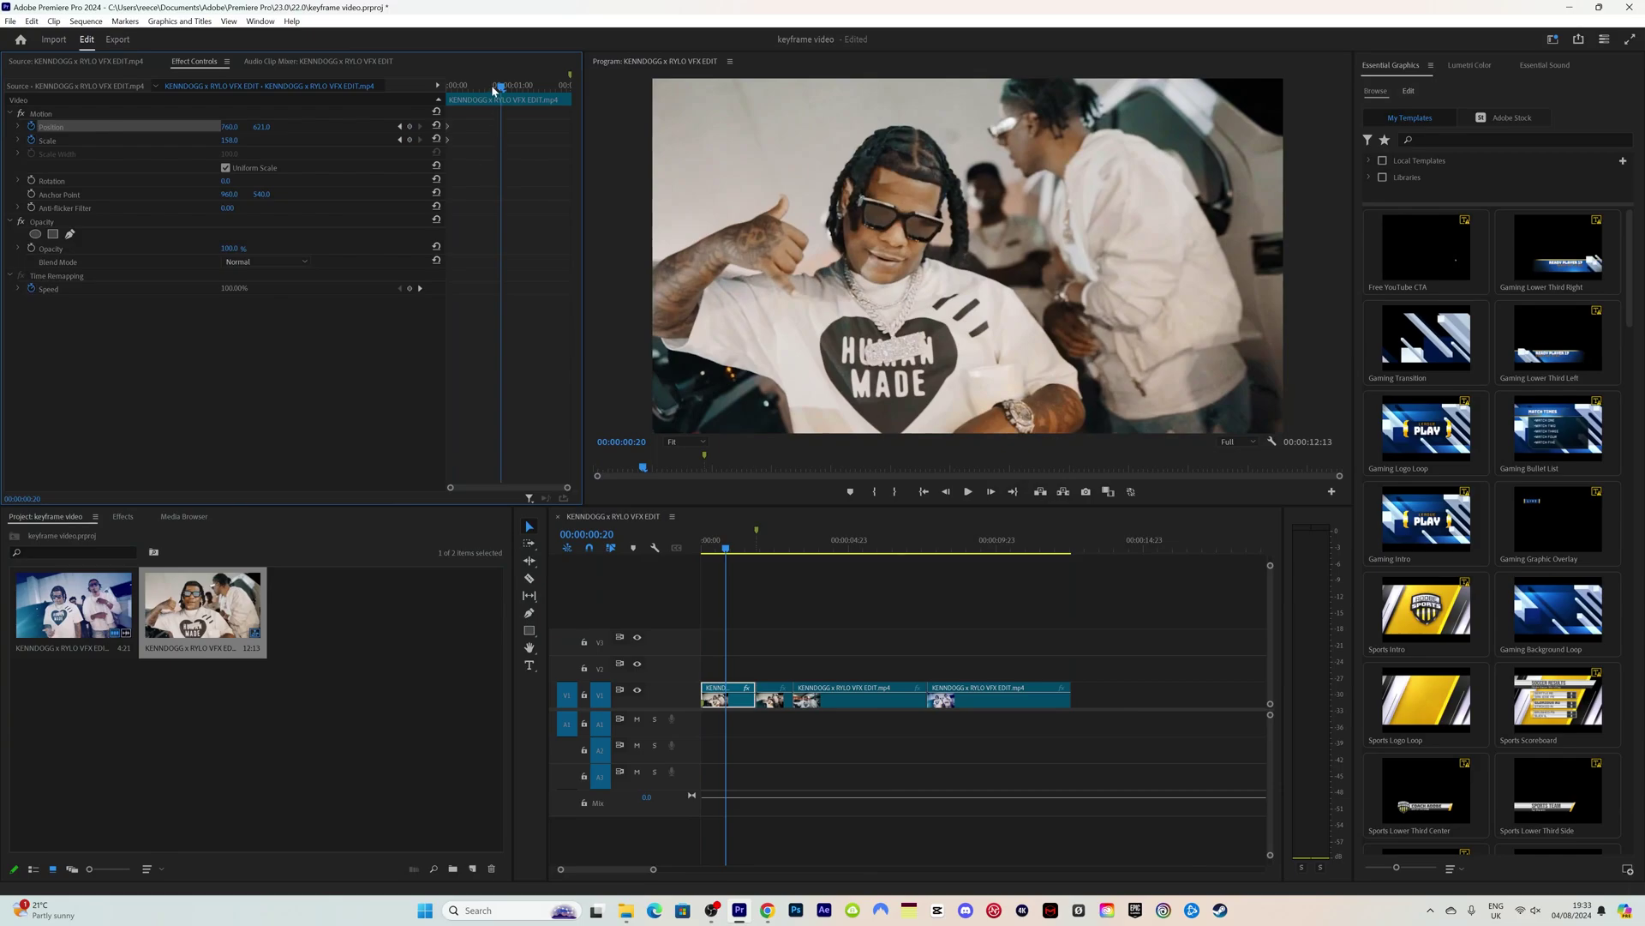
drag(495, 89, 510, 88)
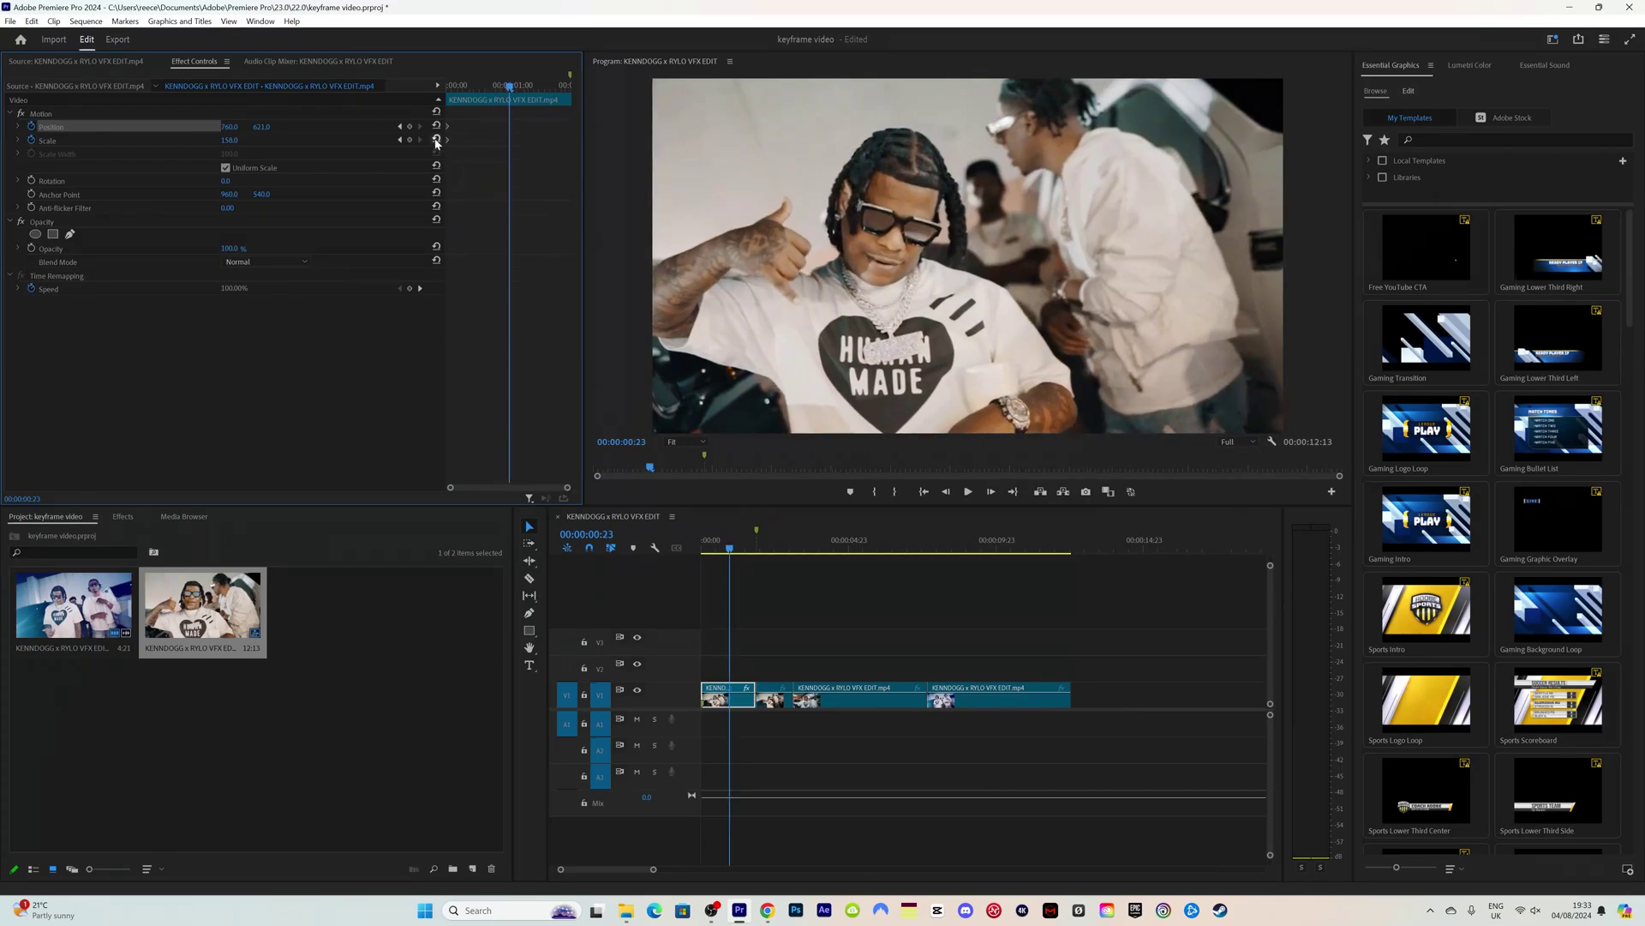
click(437, 140)
click(436, 126)
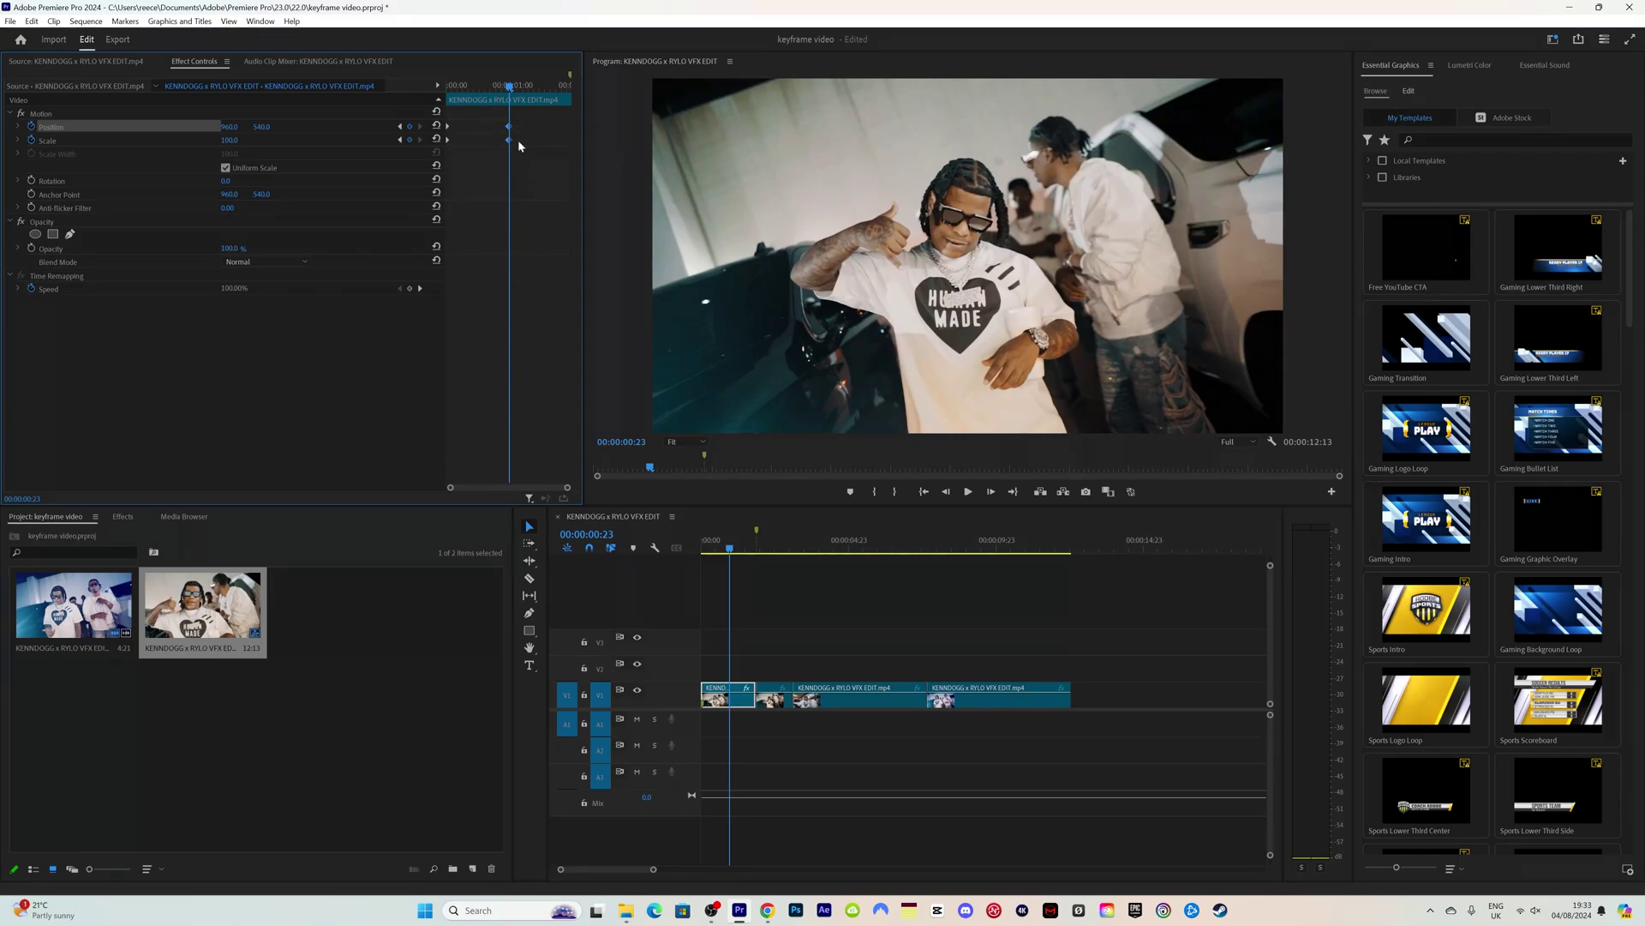
drag(509, 128, 569, 133)
- Play the first clip repeatedly from its start to review the zoom-out animation
key(Home)
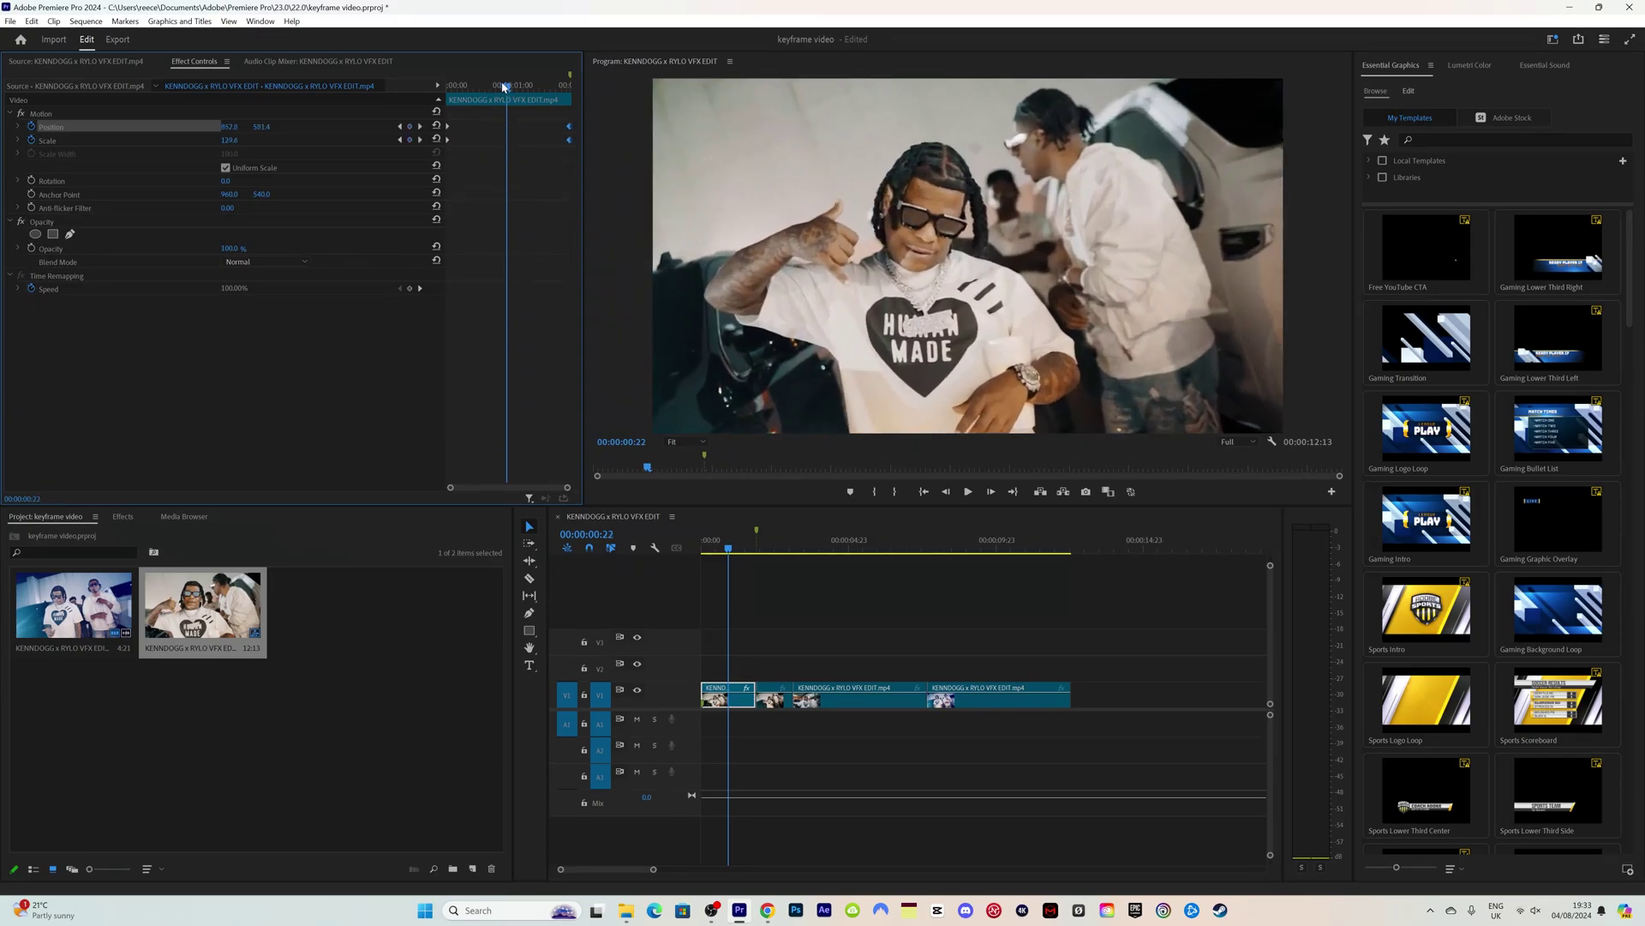
key(space)
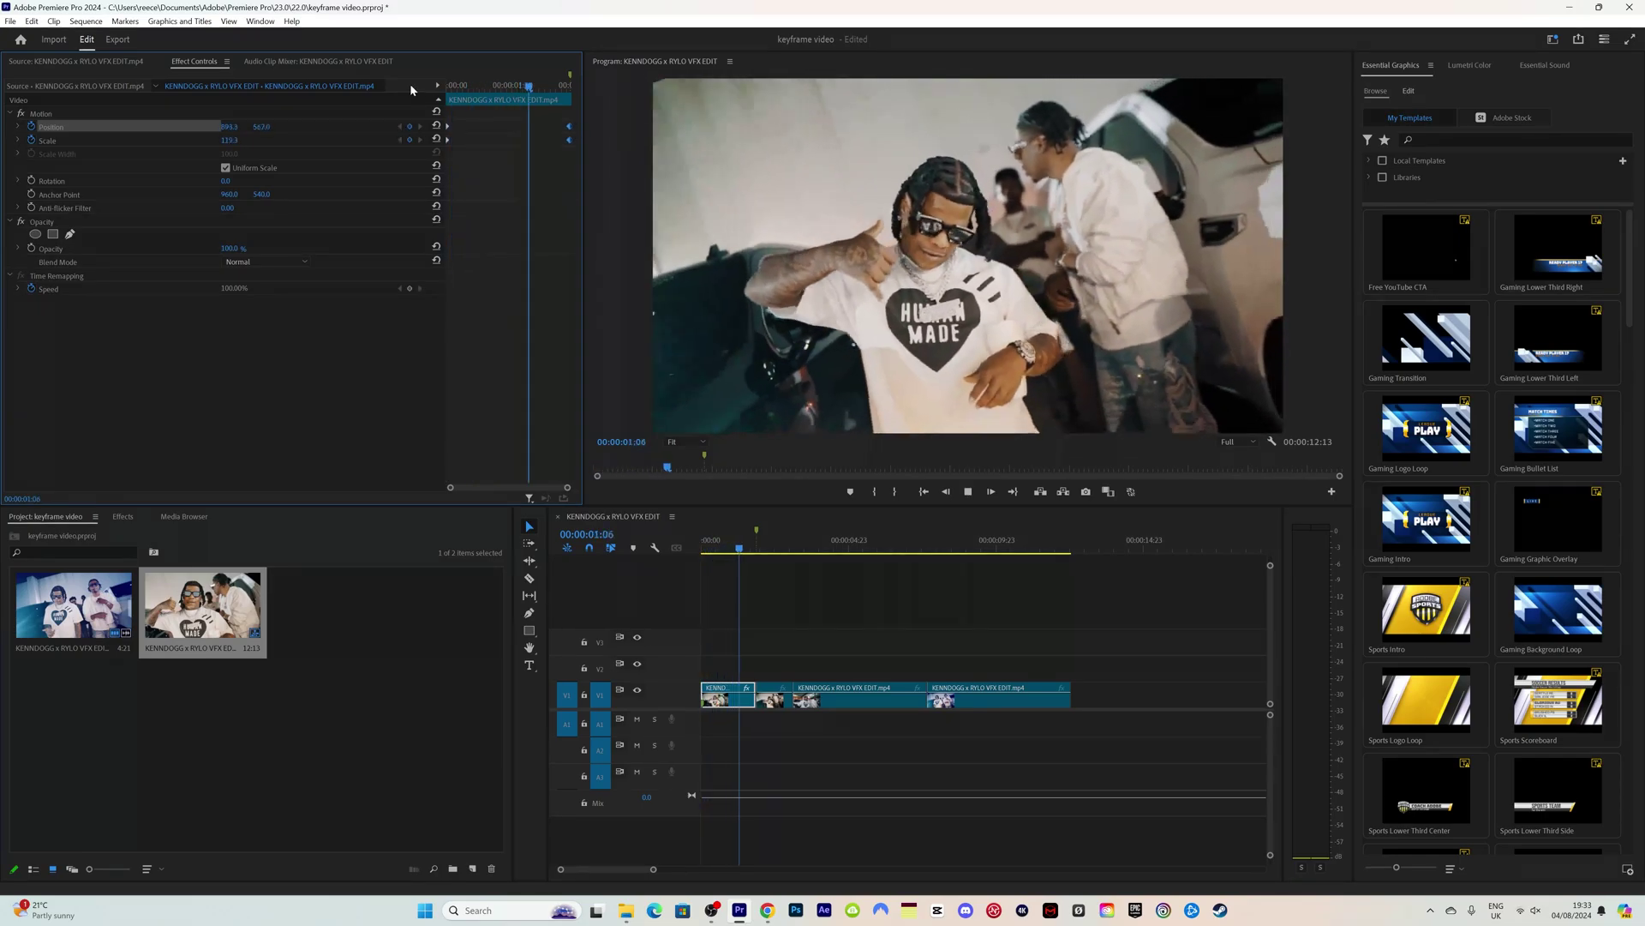
drag(742, 543, 629, 546)
key(space)
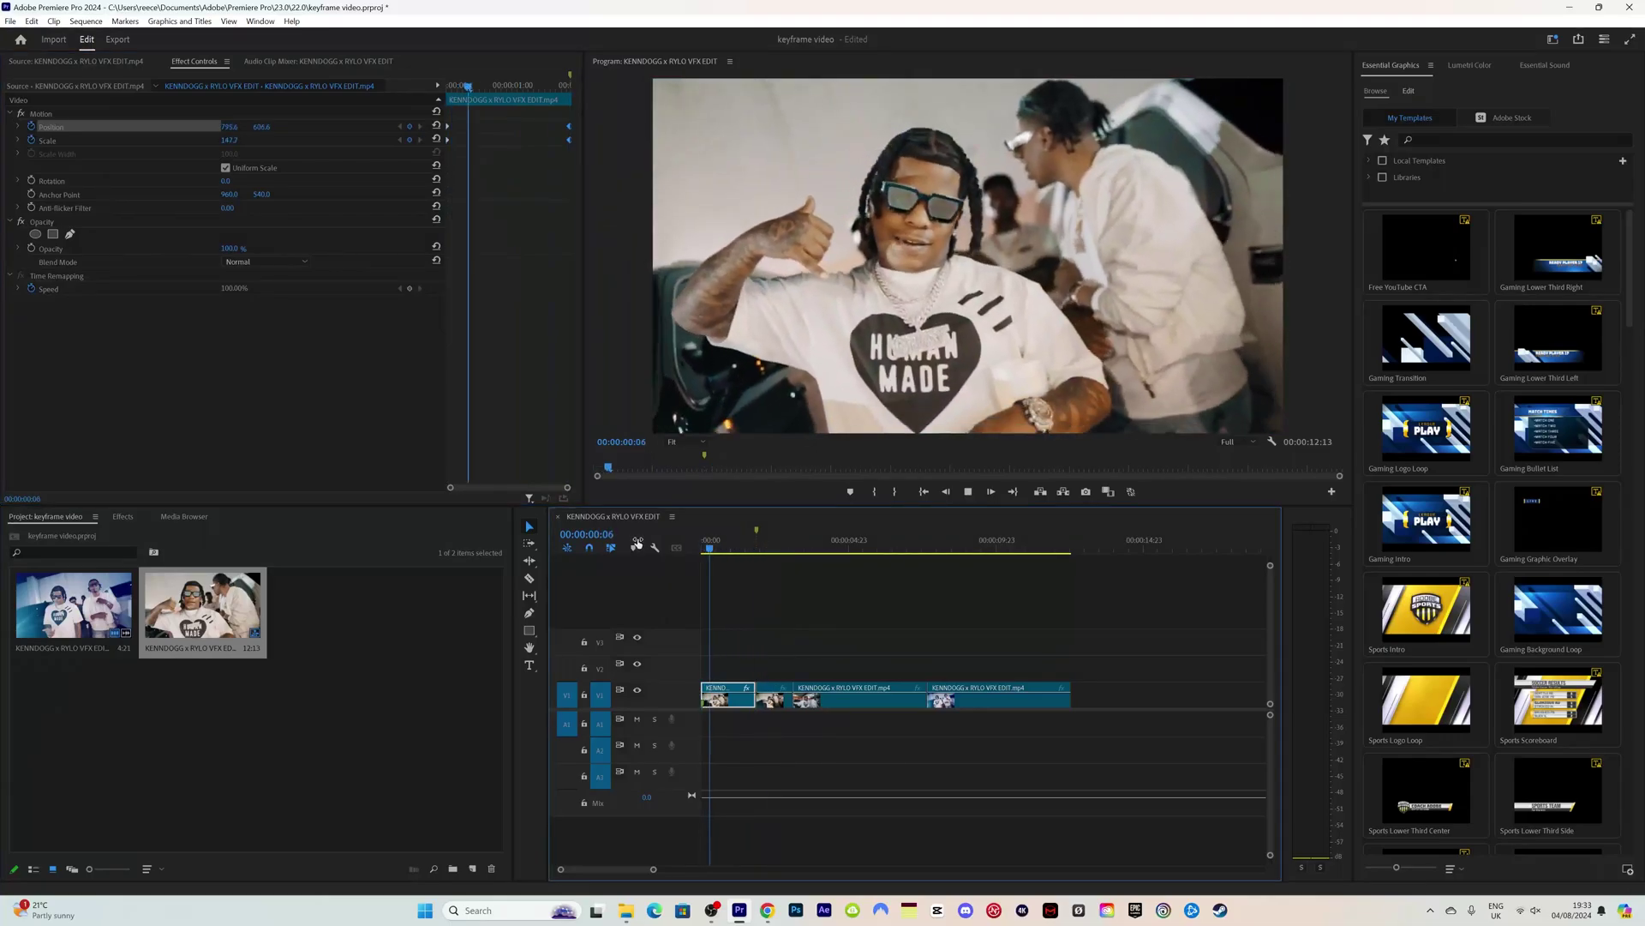
key(space)
key(Home)
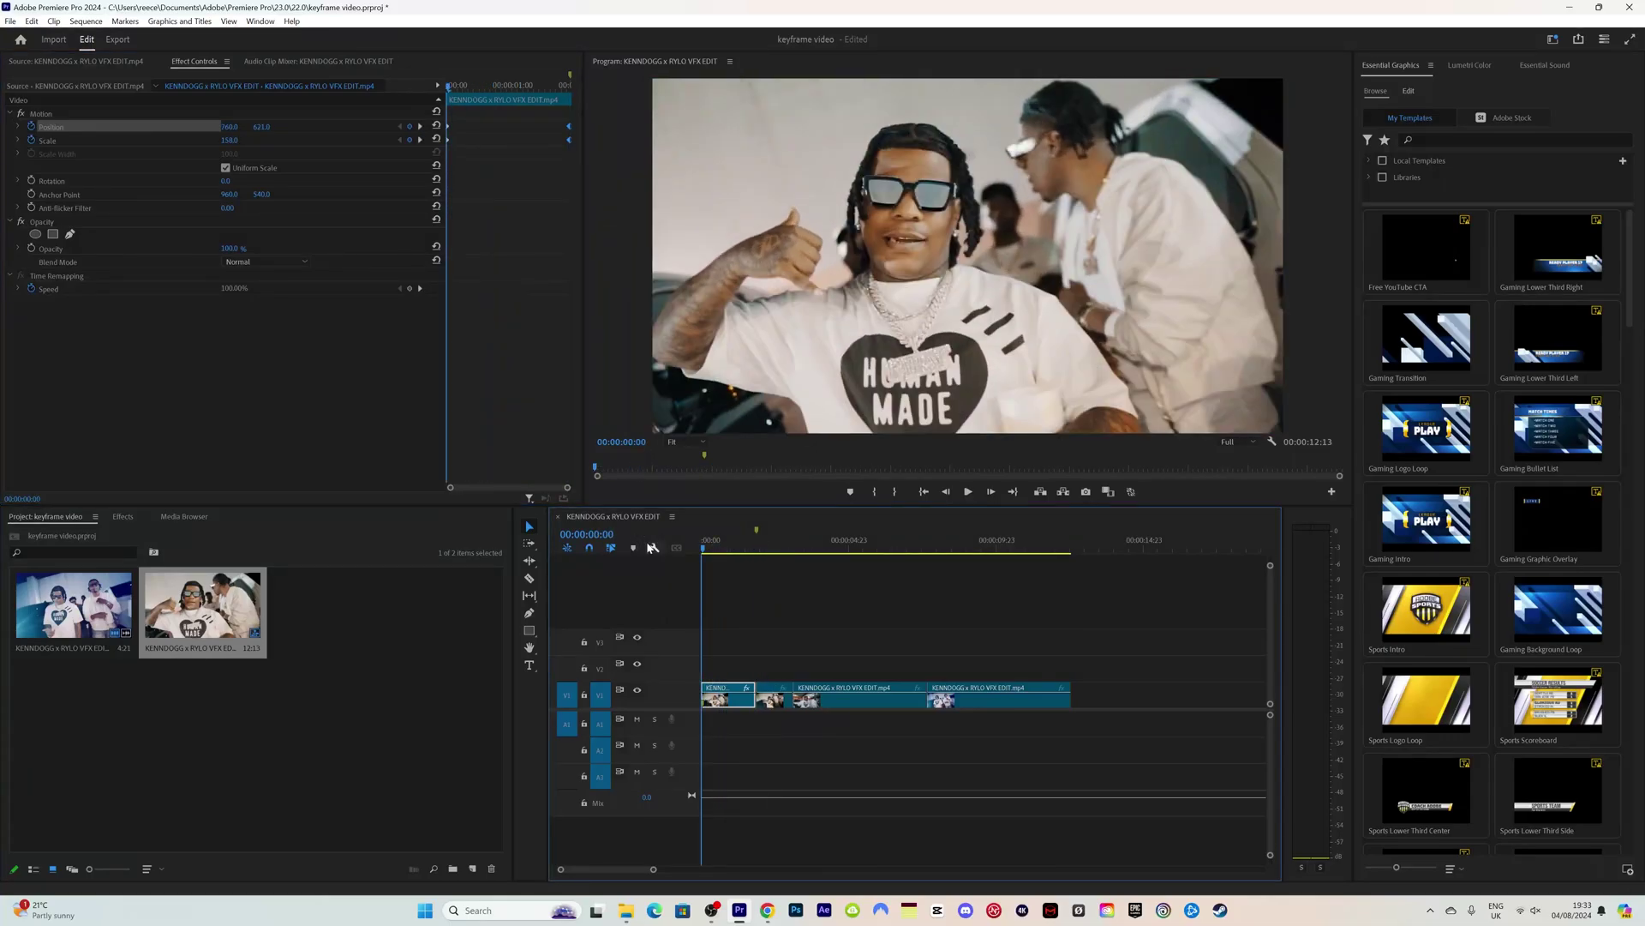
key(space)
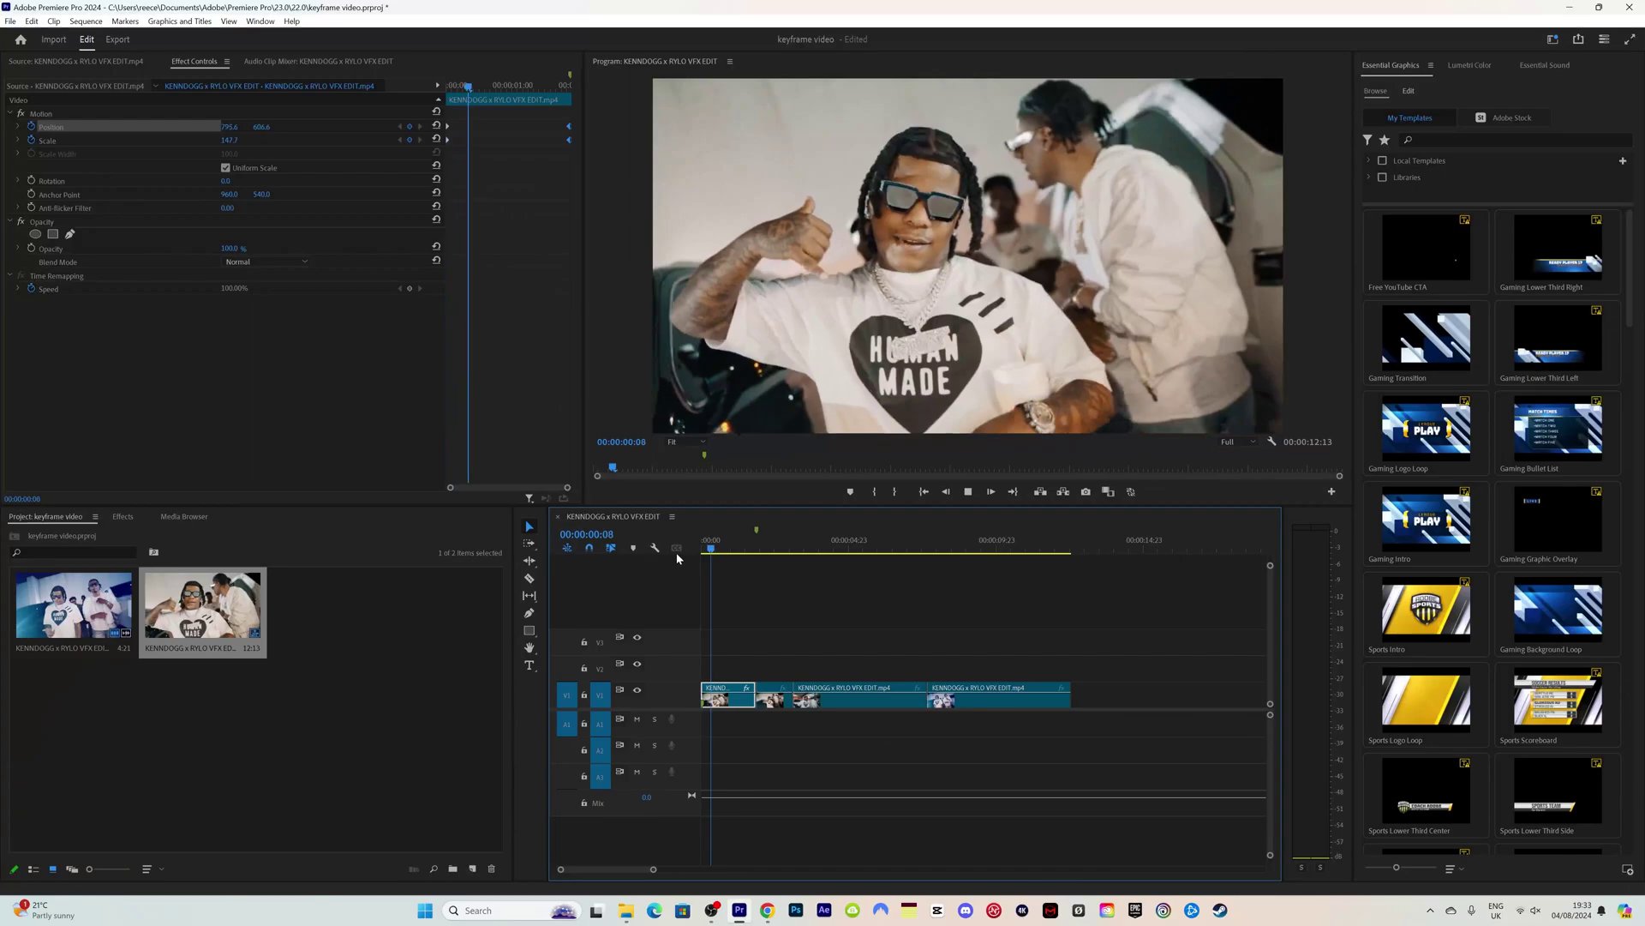
key(space)
key(Home)
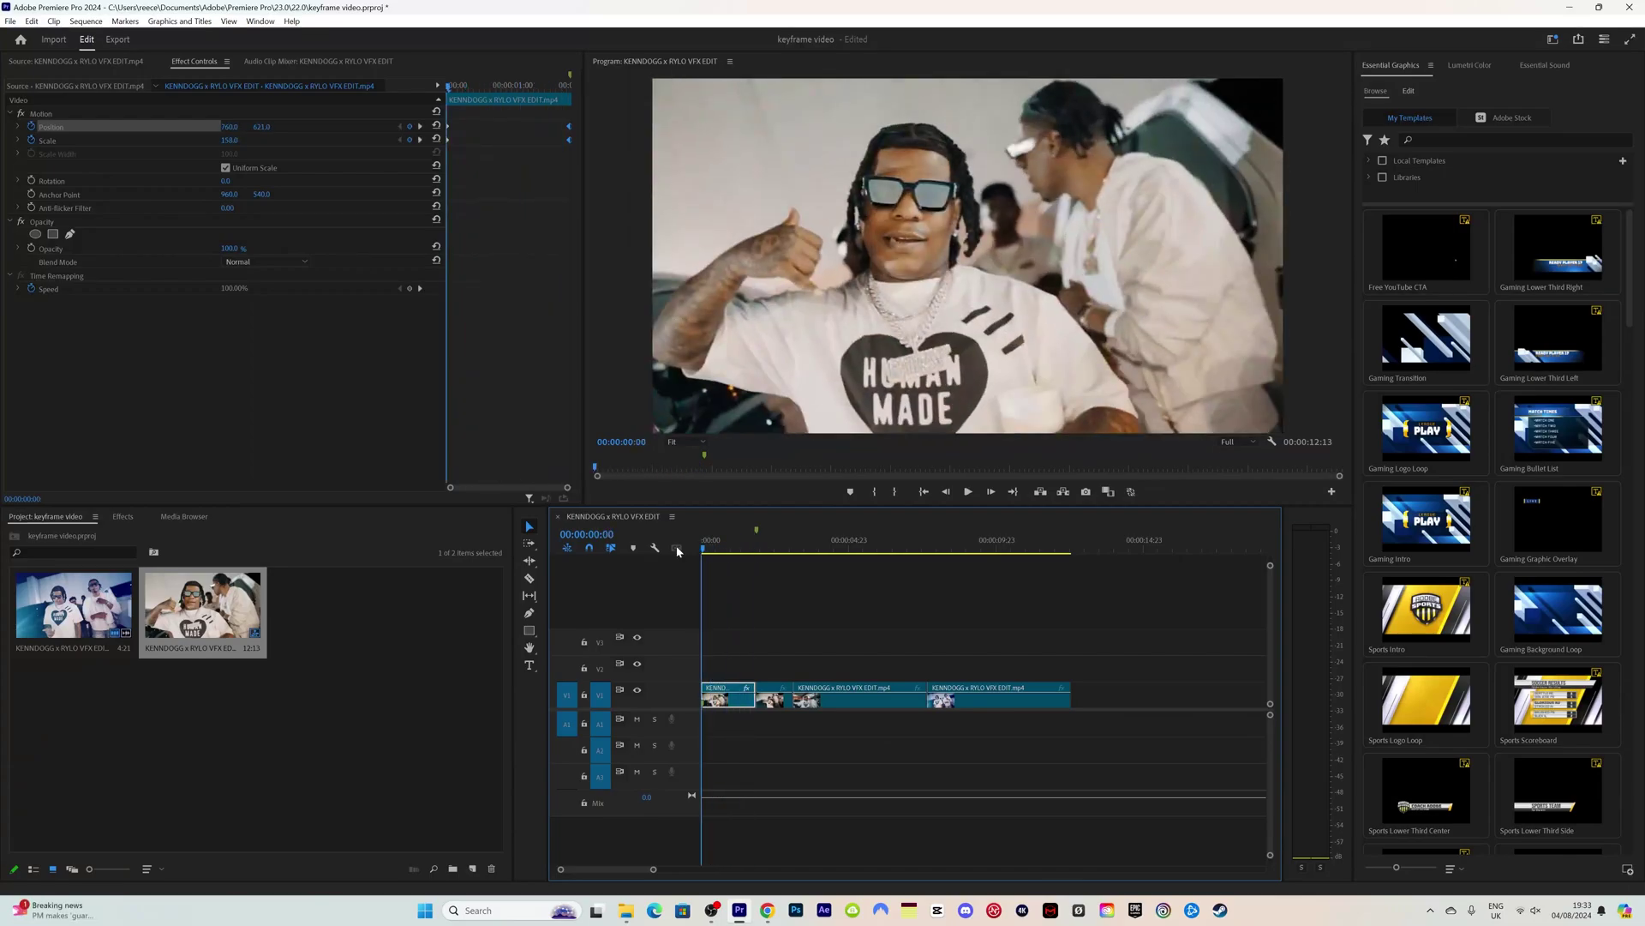
click(252, 157)
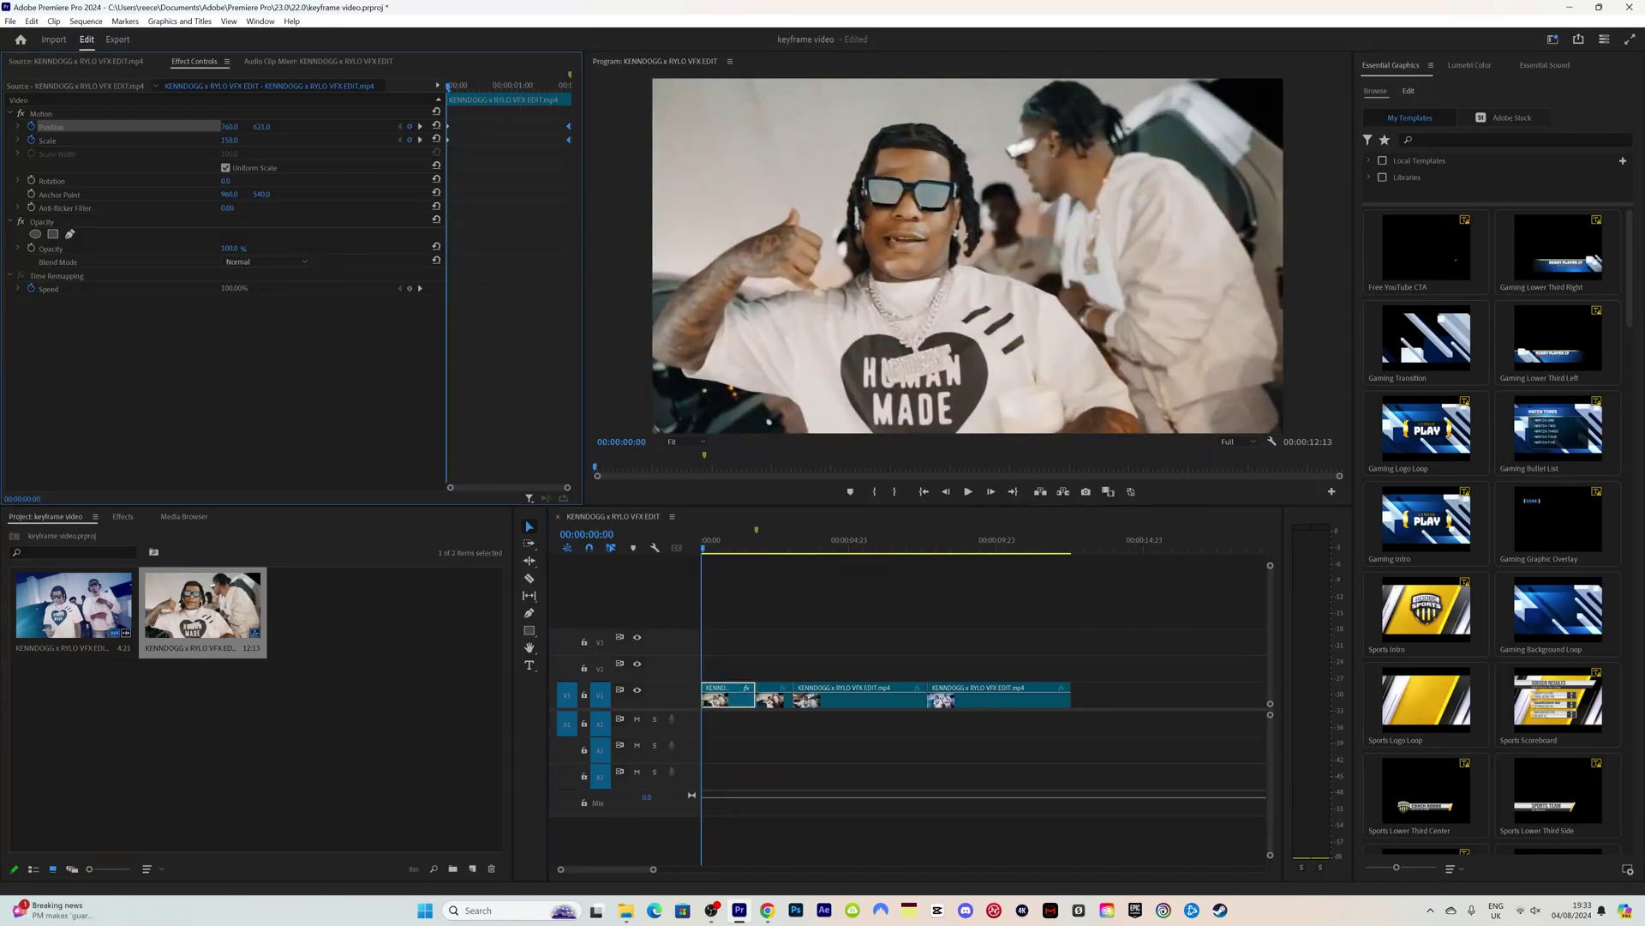
drag(229, 140, 368, 127)
key(space)
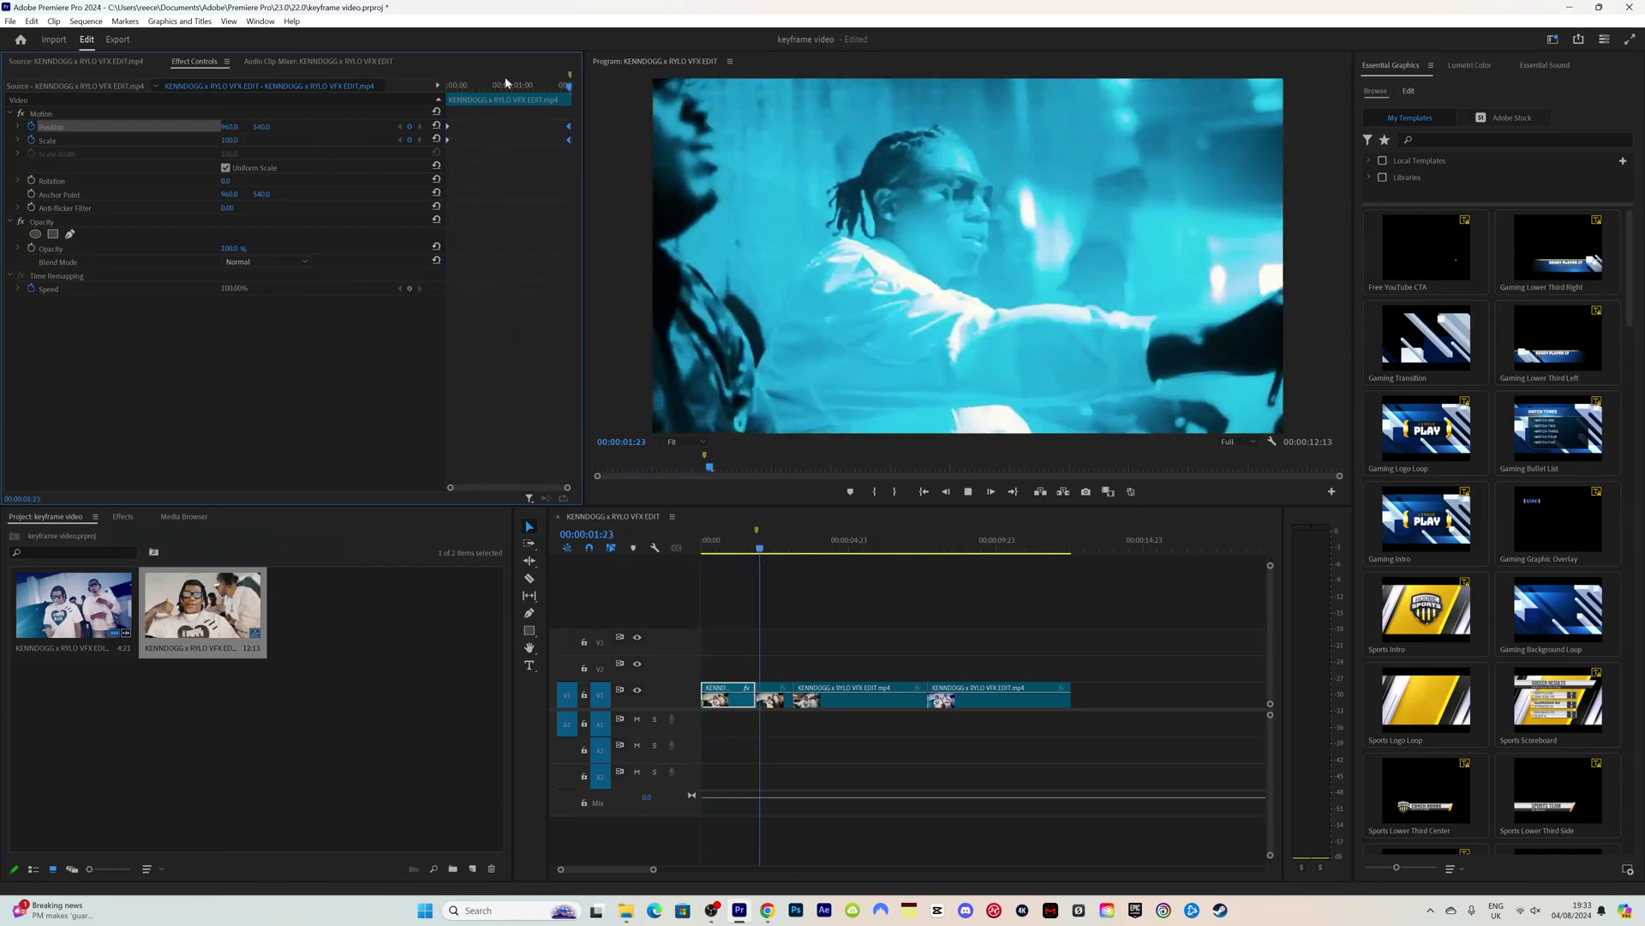
drag(507, 84, 430, 92)
key(space)
key(space)
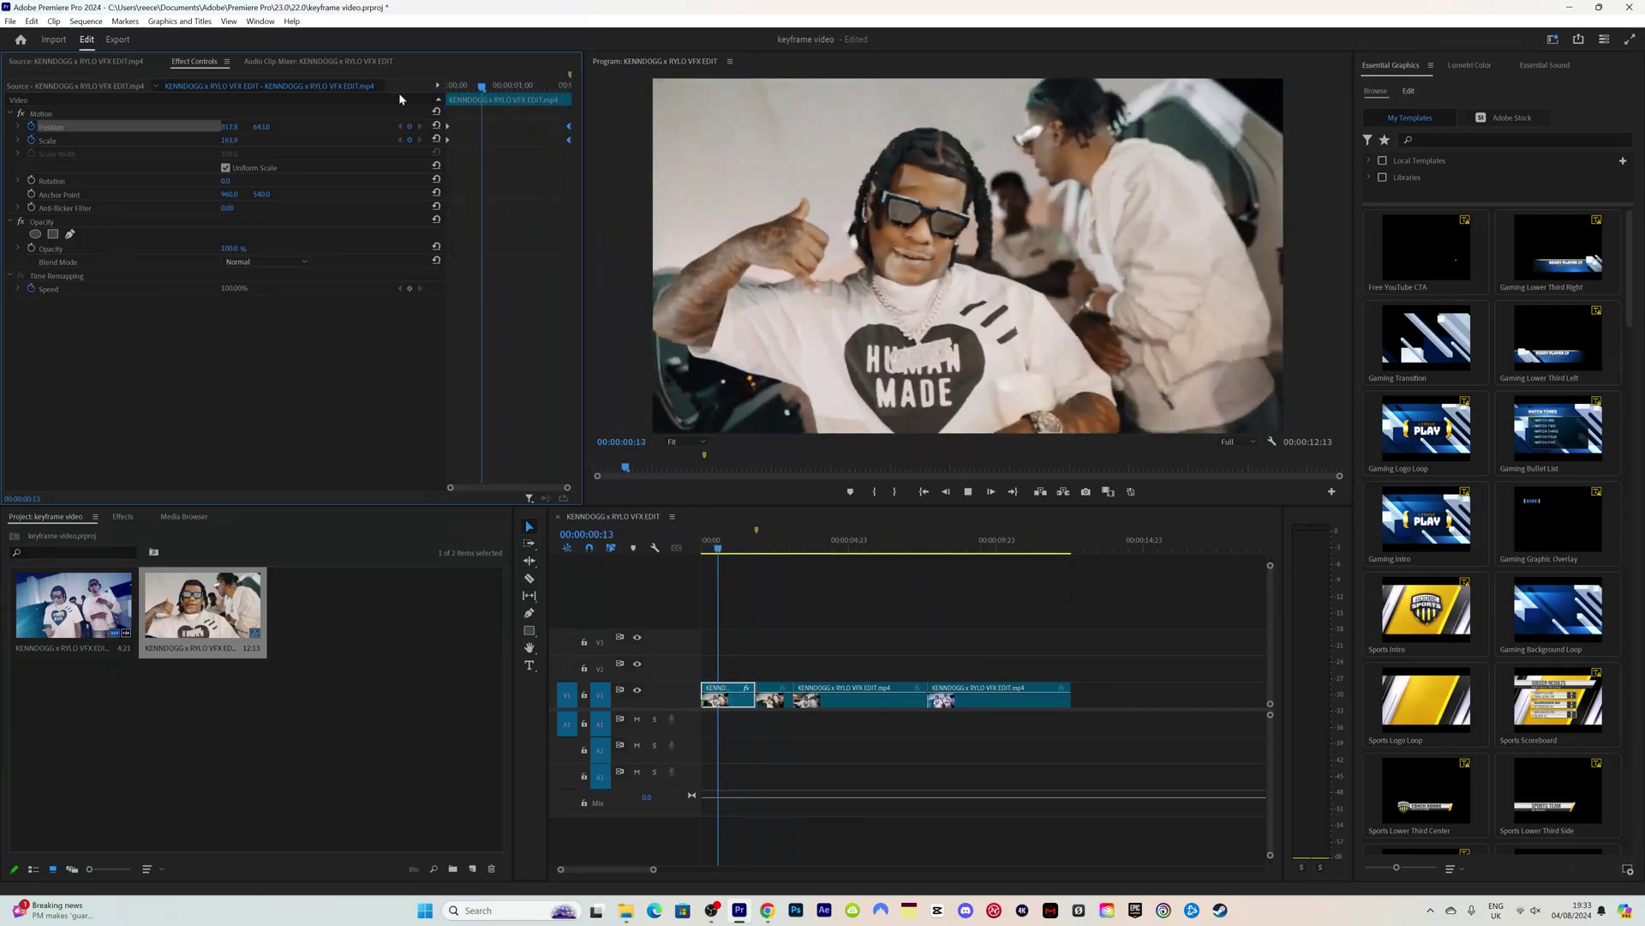
- Keyframe the car-door clip's scale and position from its start, reaching scale 148 and position 960, 663 at 00:00:06:19
mouse_move(892, 549)
mouse_down()
mouse_move(871, 551)
mouse_move(905, 553)
mouse_up()
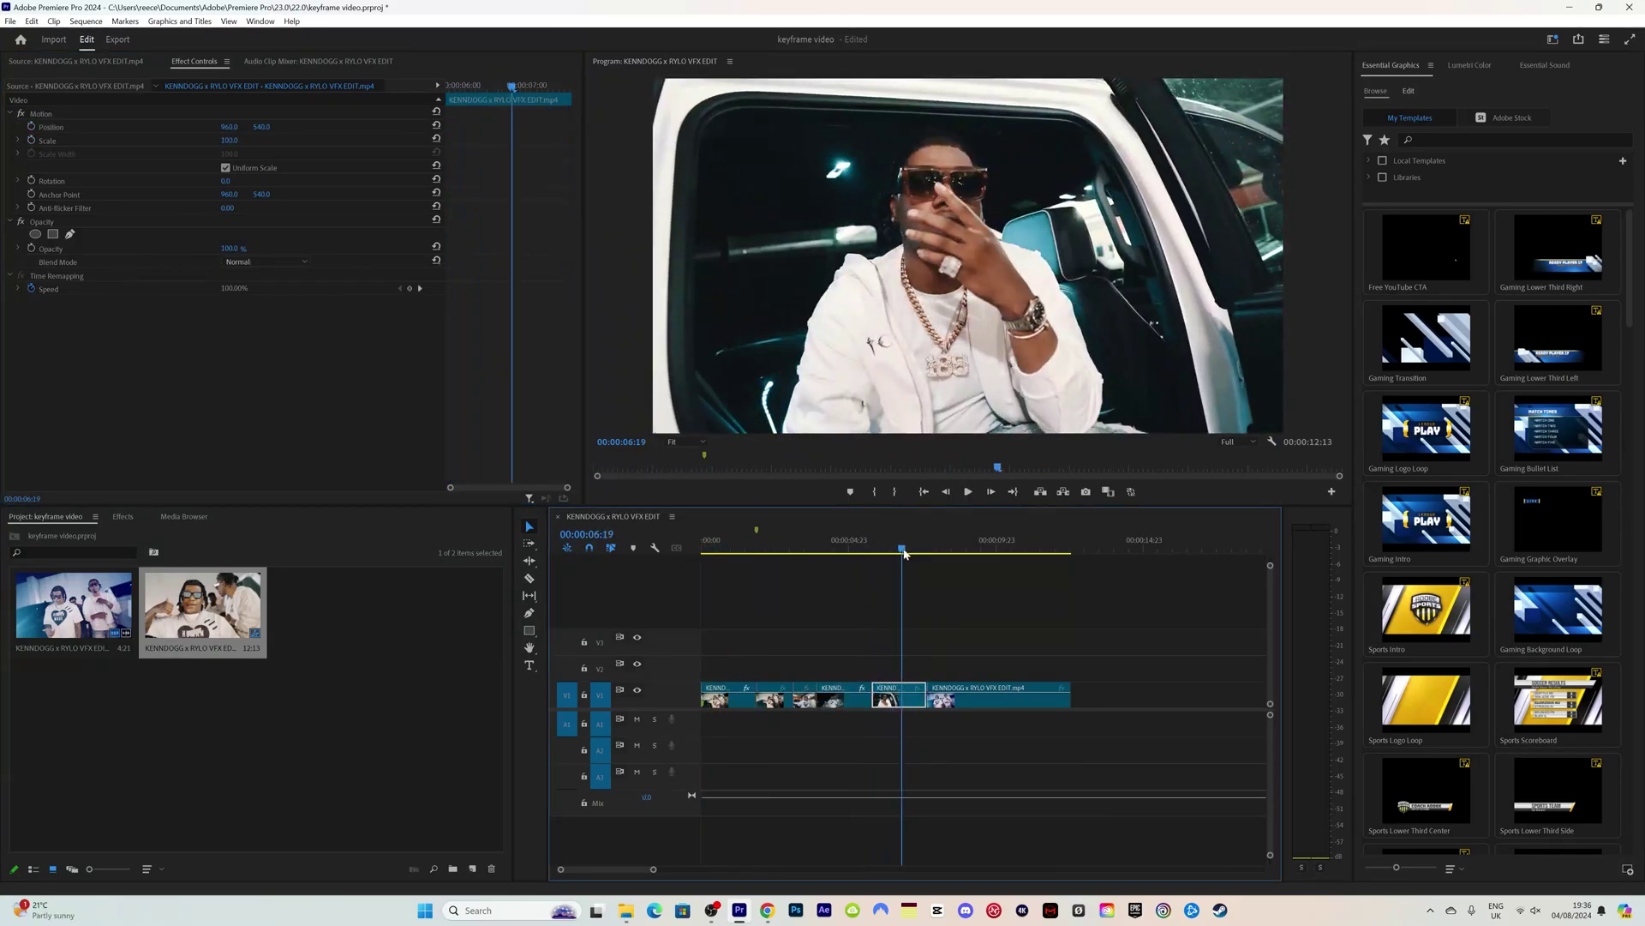
drag(512, 86, 378, 106)
click(31, 140)
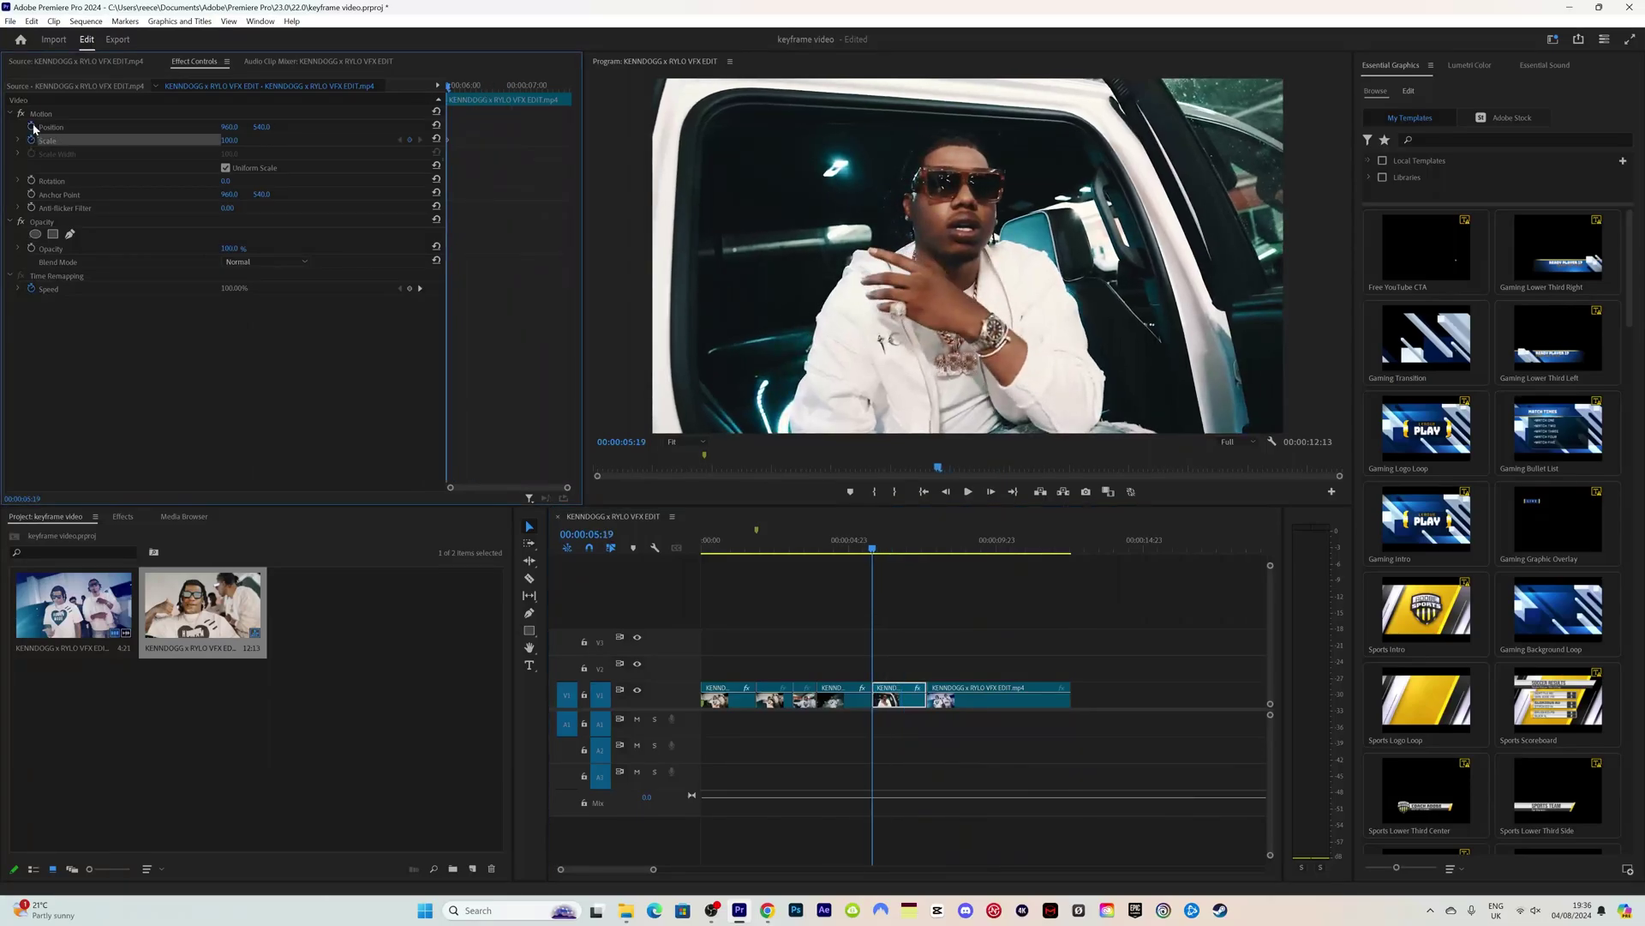
click(31, 126)
click(509, 99)
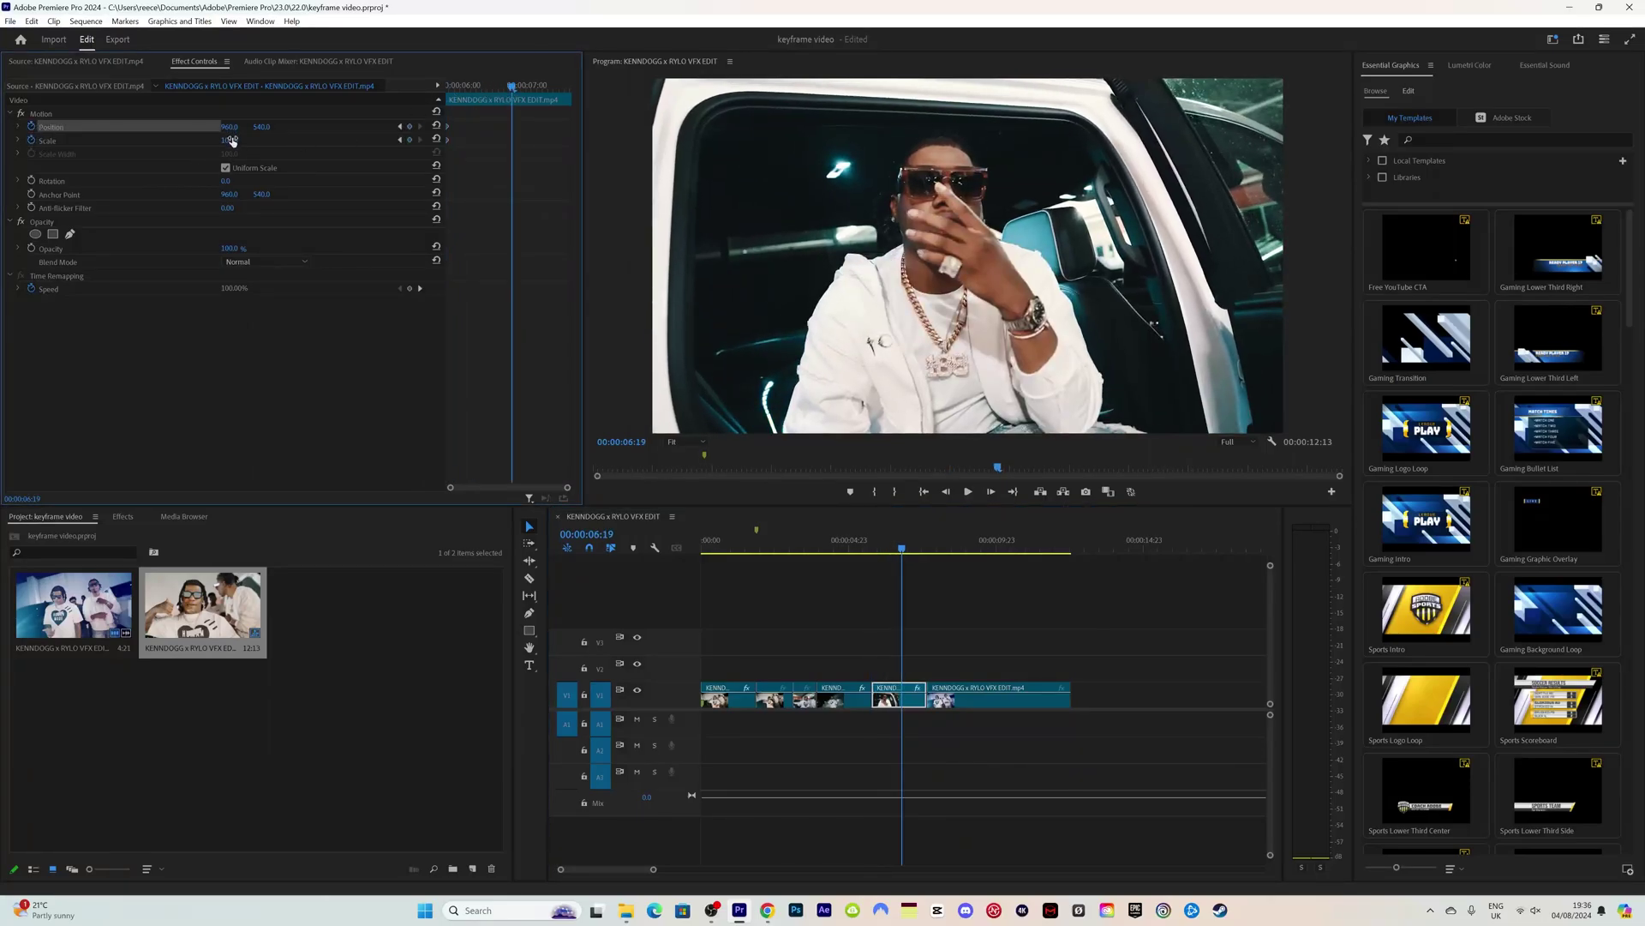
drag(232, 142, 256, 141)
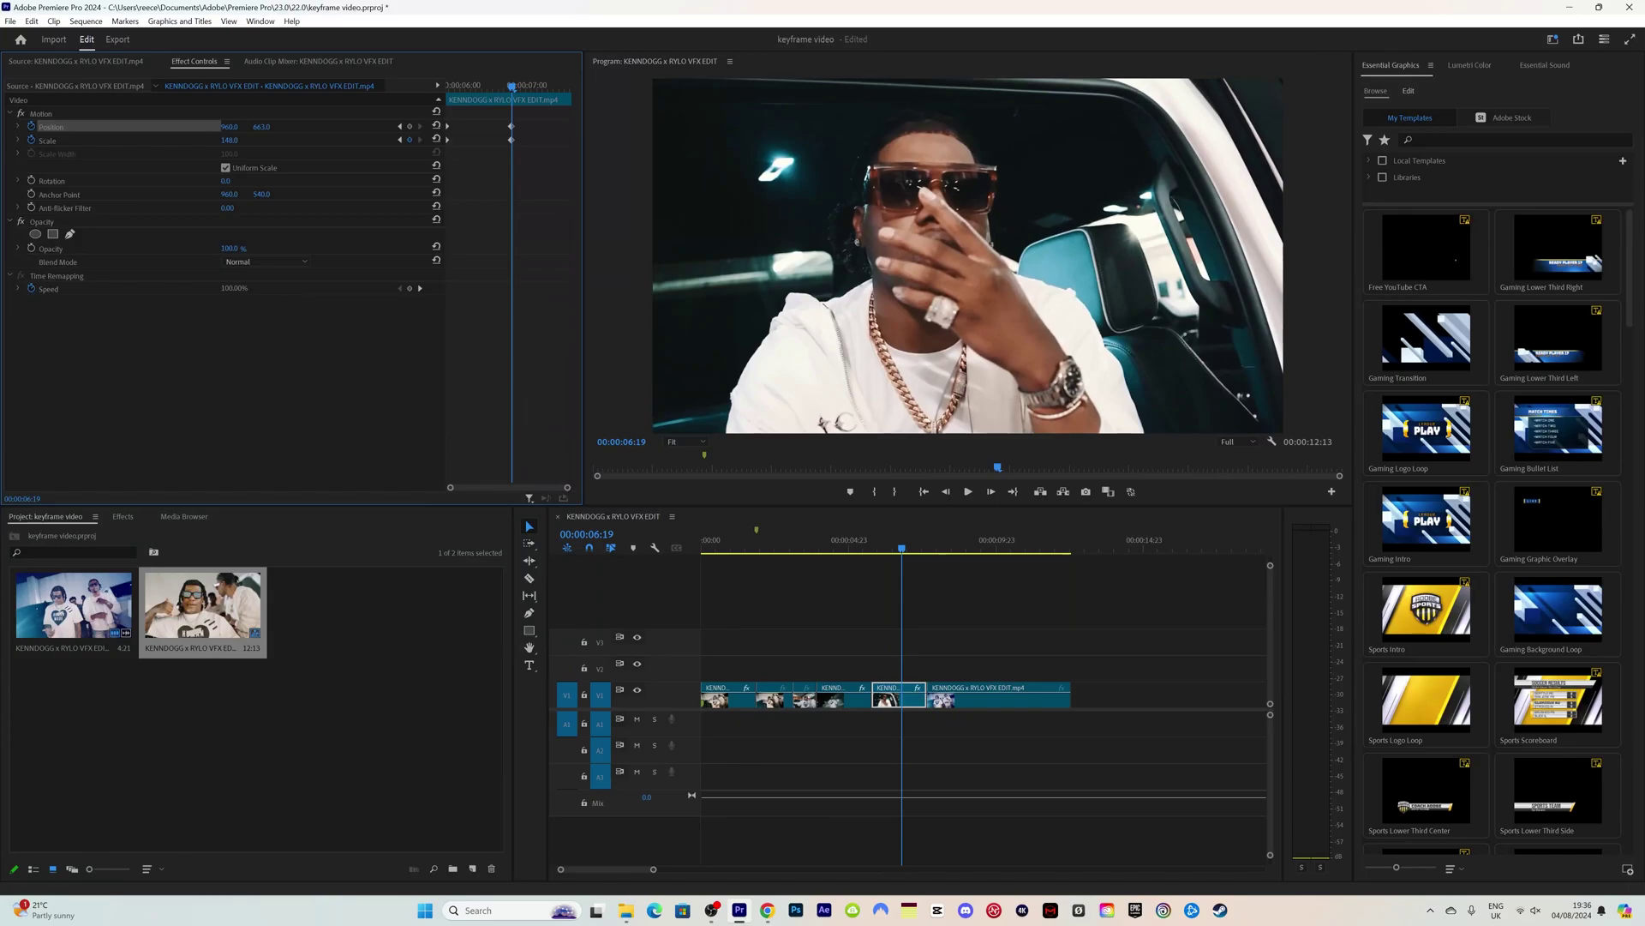
- Select the car-door clip around 00:00:06:12 and switch to its linked composition in After Effects
key(space)
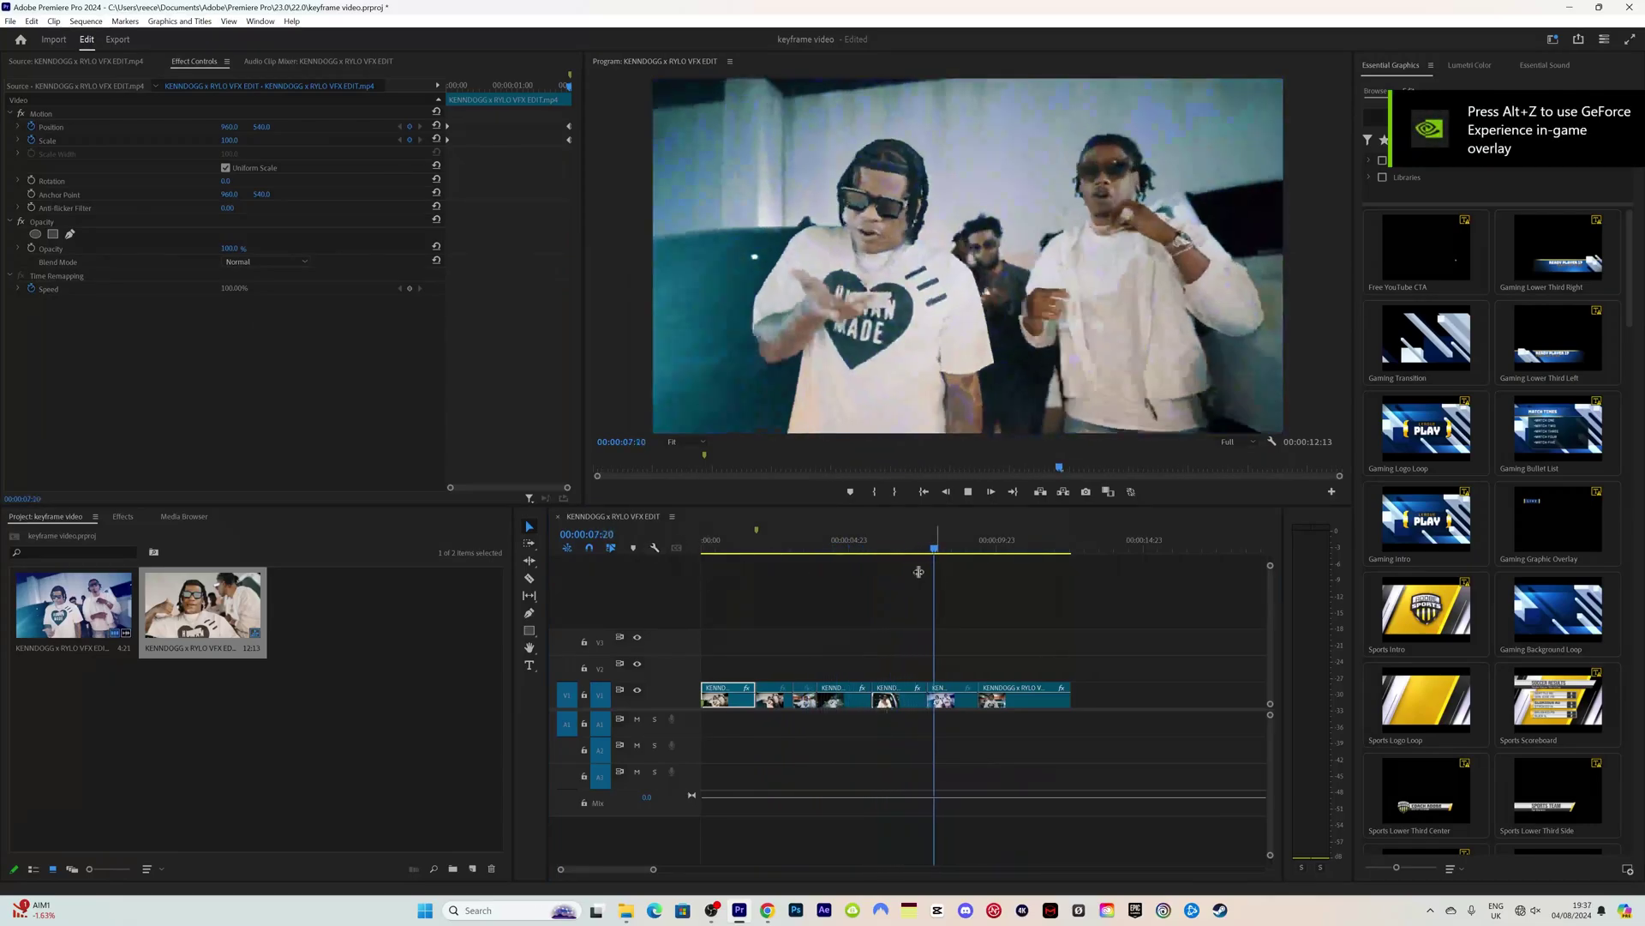
click(895, 549)
click(899, 698)
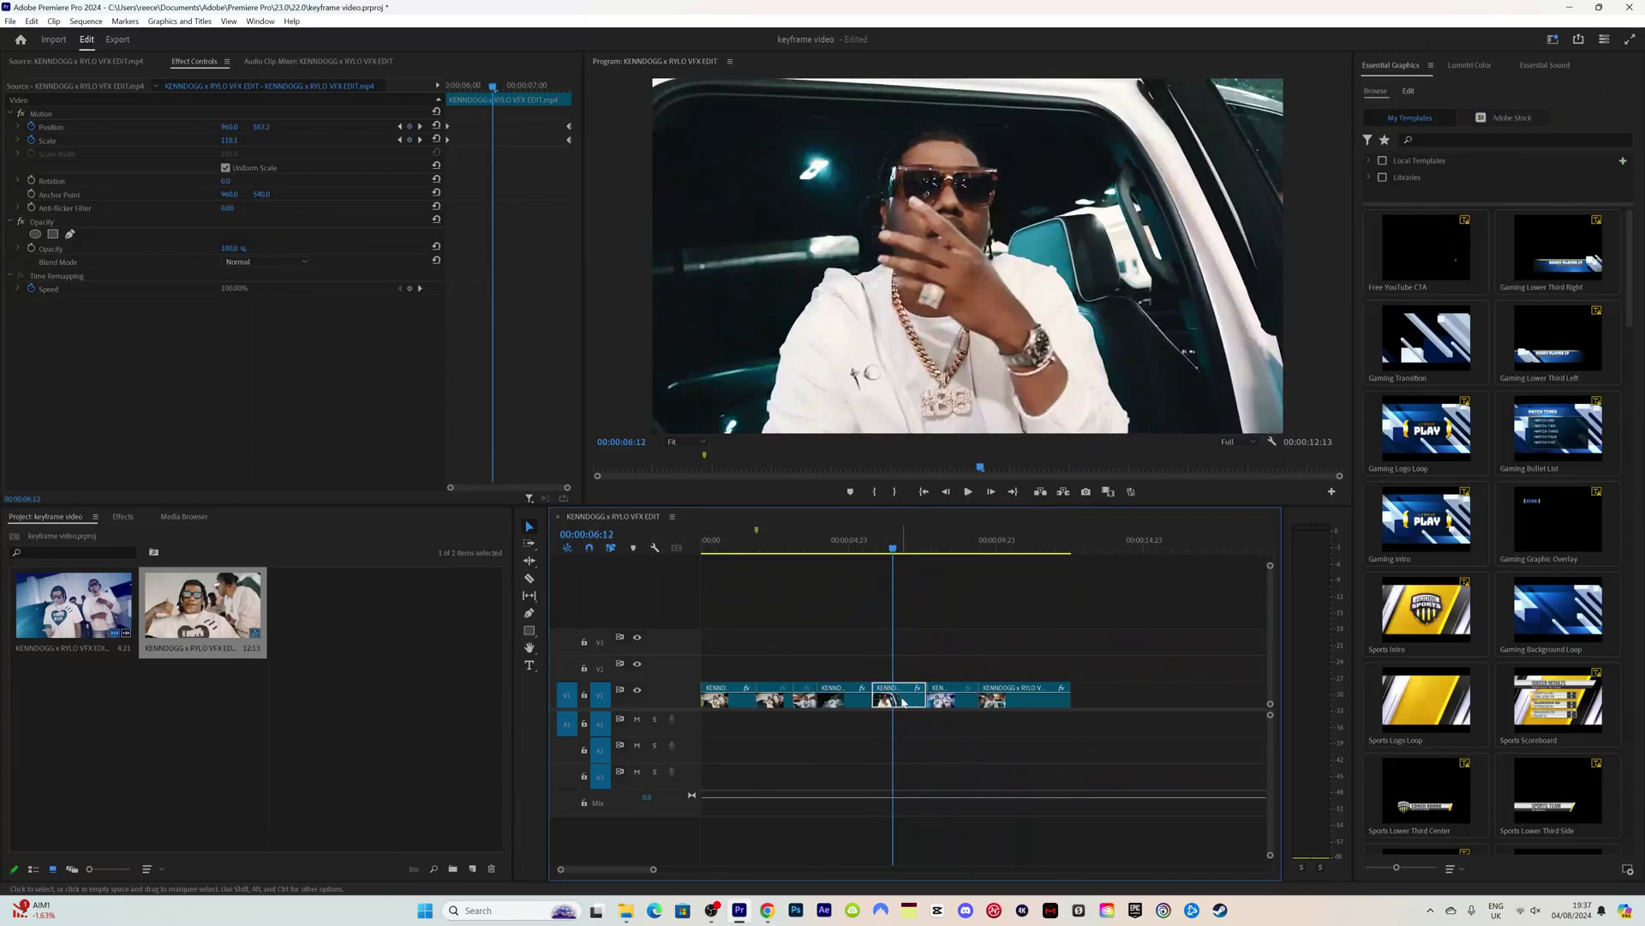
click(468, 167)
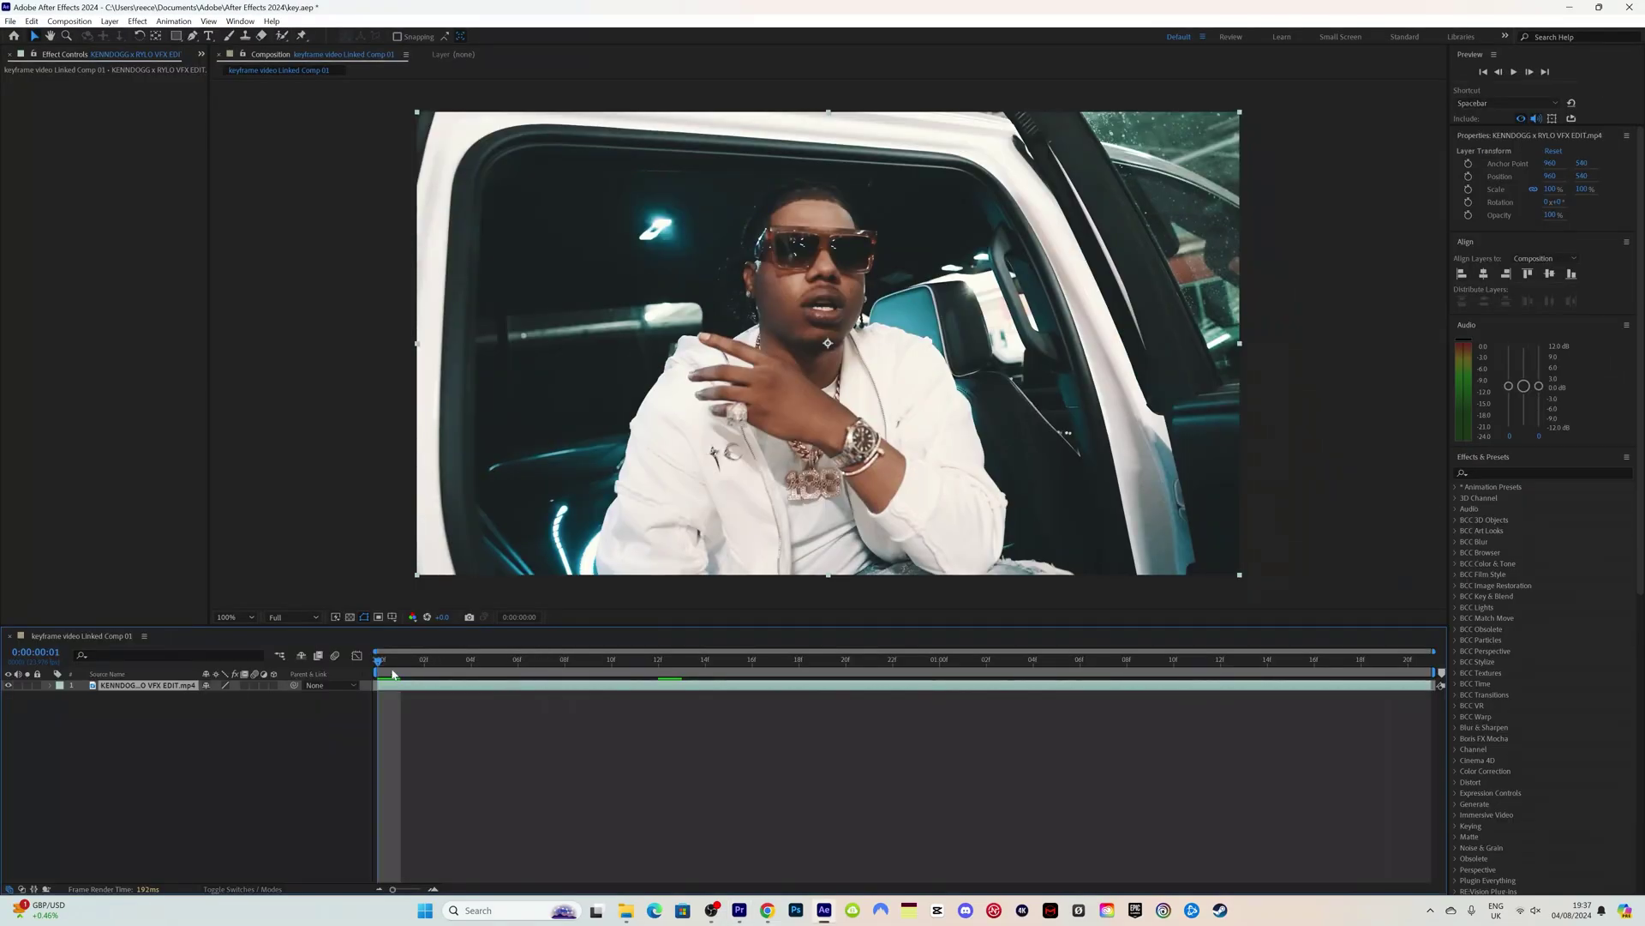
- Split the video layer at 0:00:01:15 in the composition
drag(389, 660, 1297, 635)
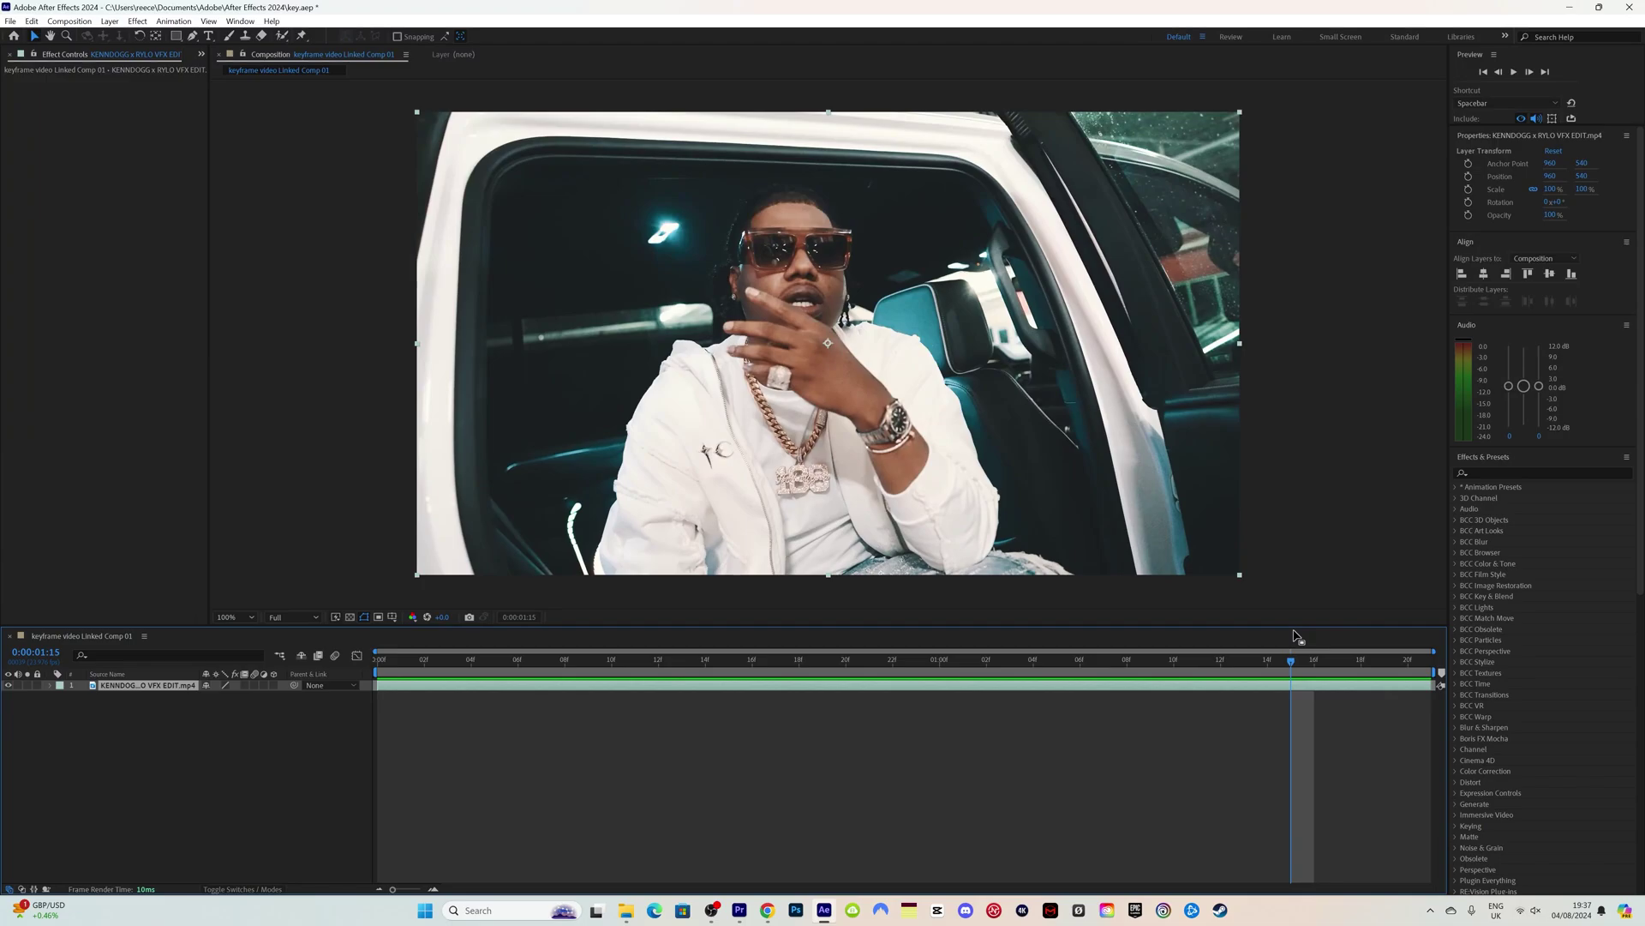
key(ctrl+shift+d)
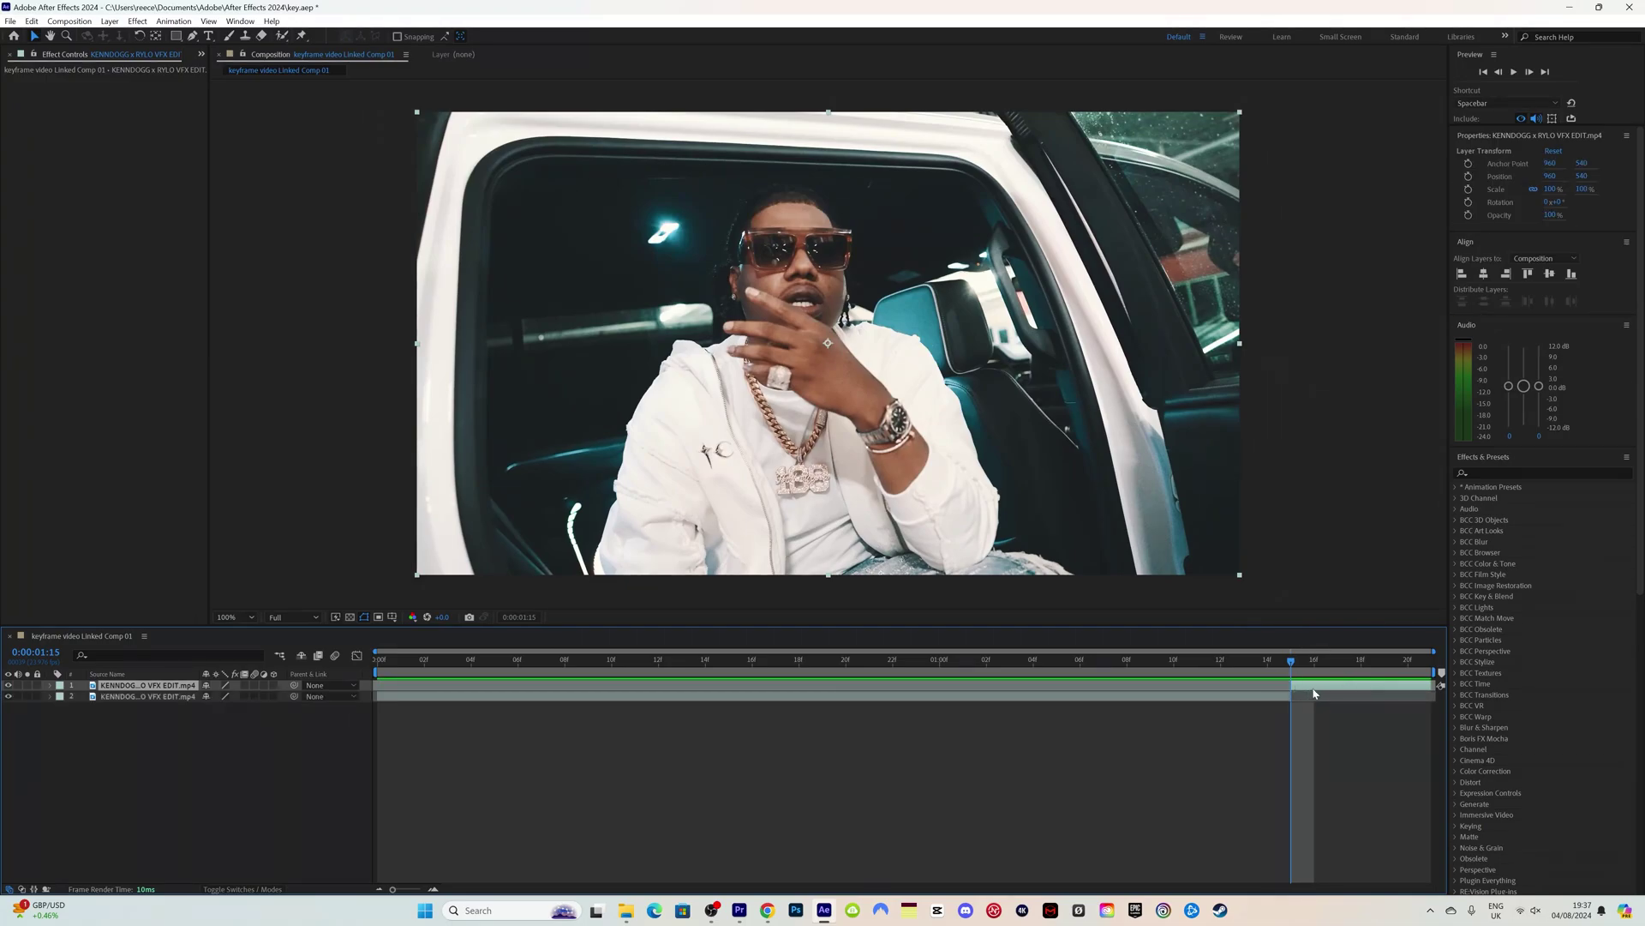
- Create starting position and scale keyframes on the lower video layer and place them at 0:00:00:16
drag(1297, 661, 346, 677)
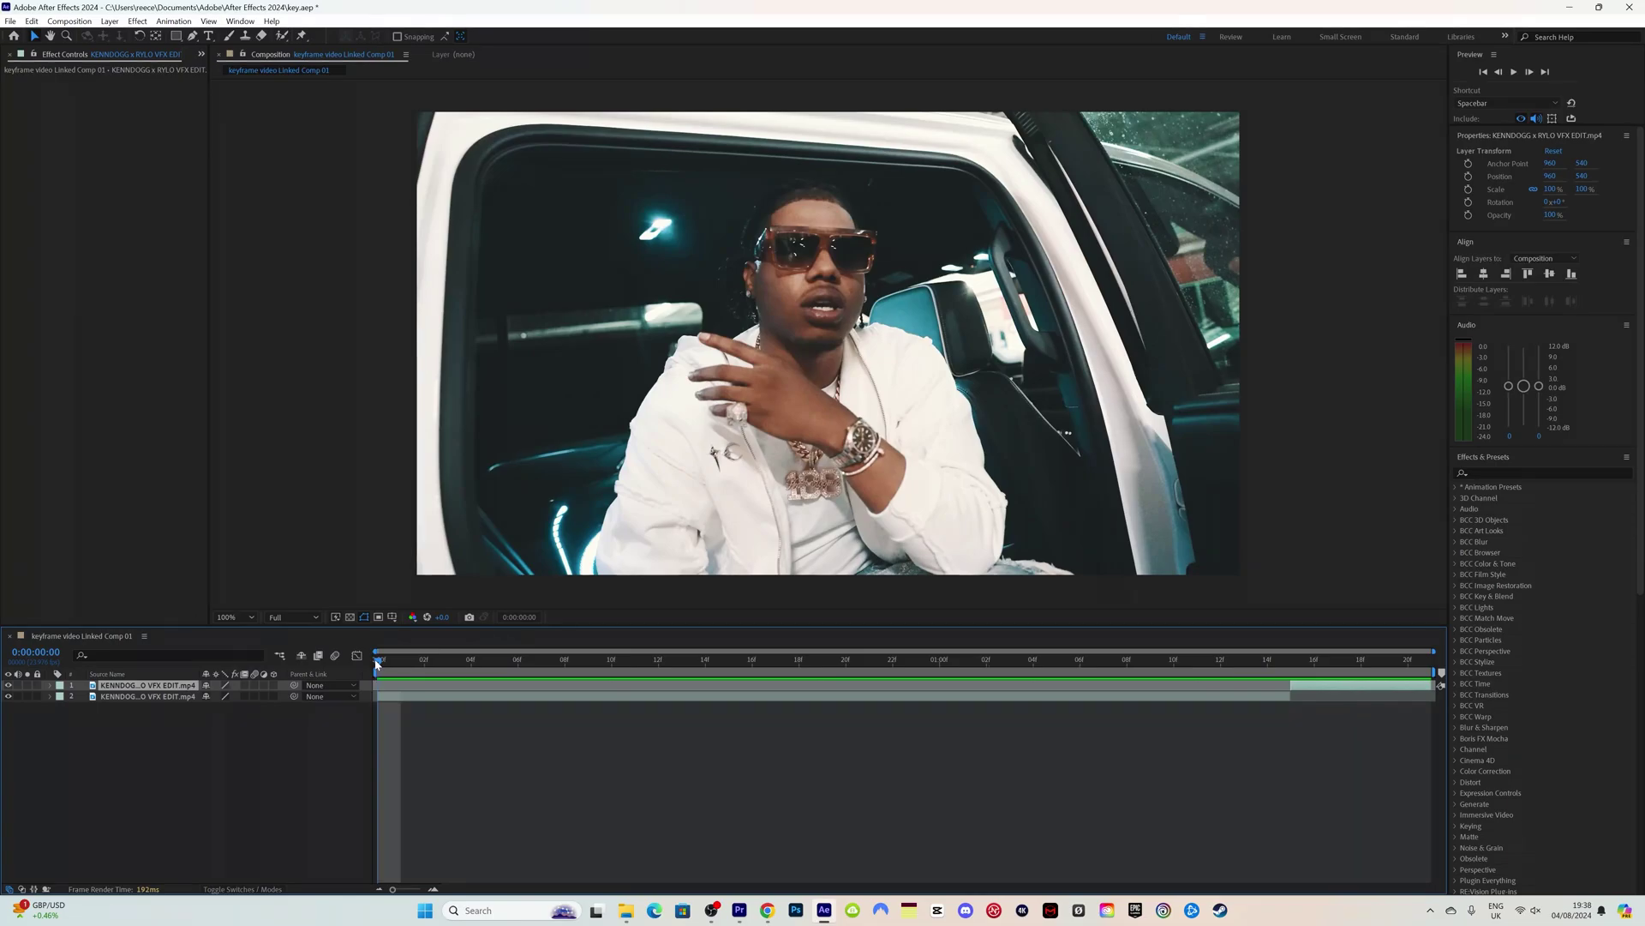
drag(381, 664, 889, 676)
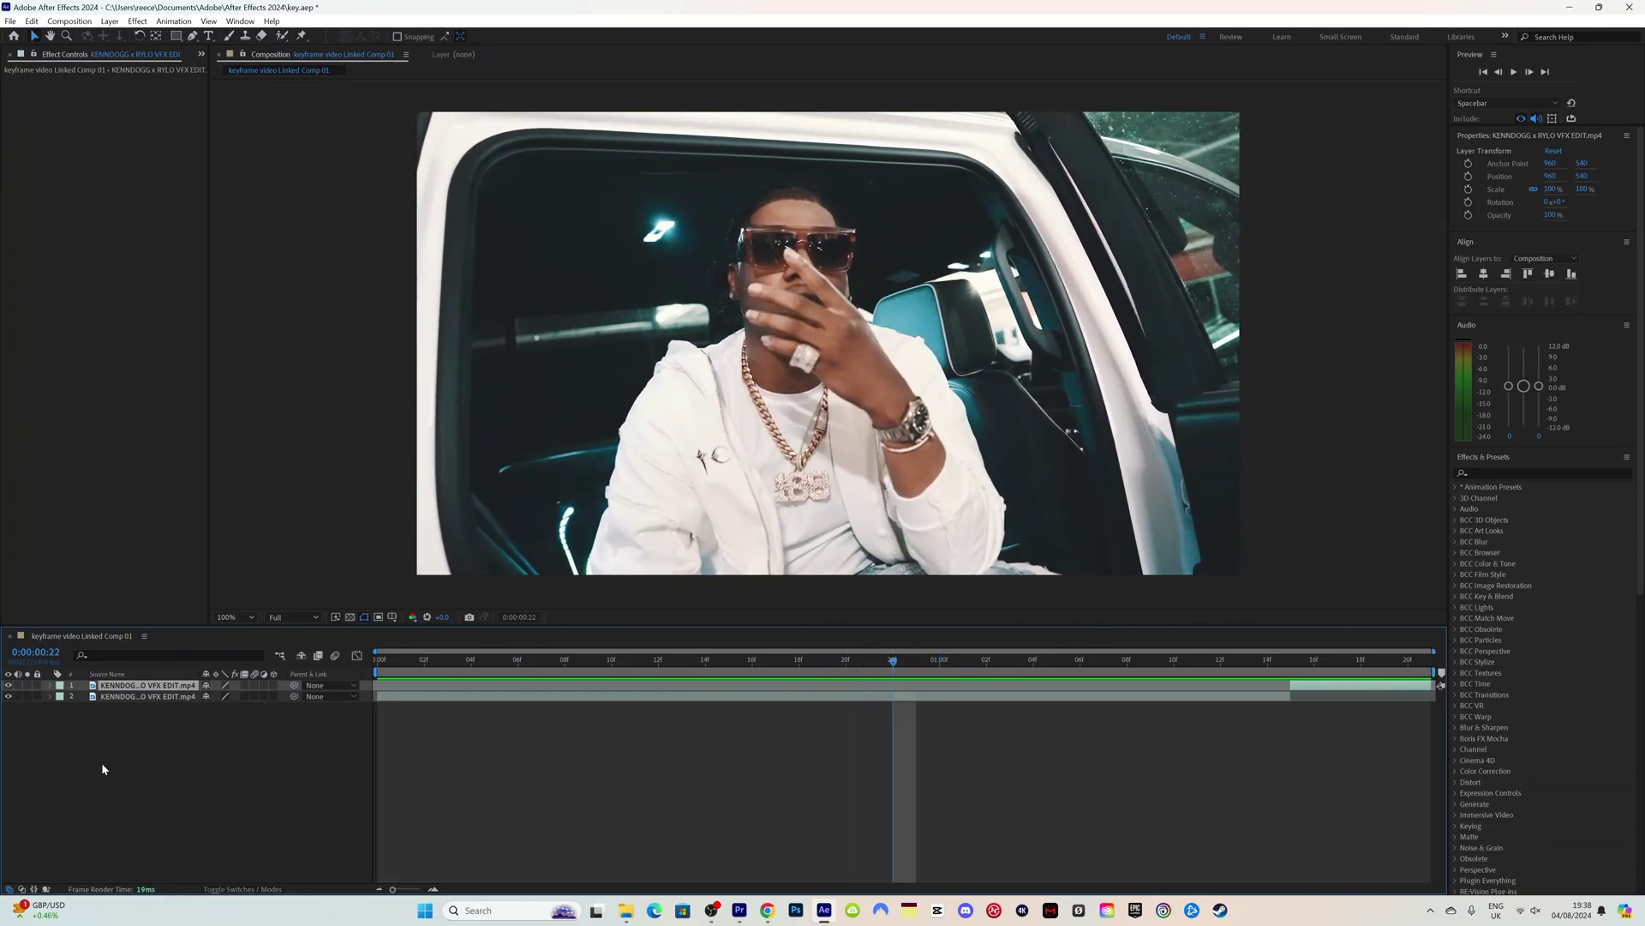
click(50, 696)
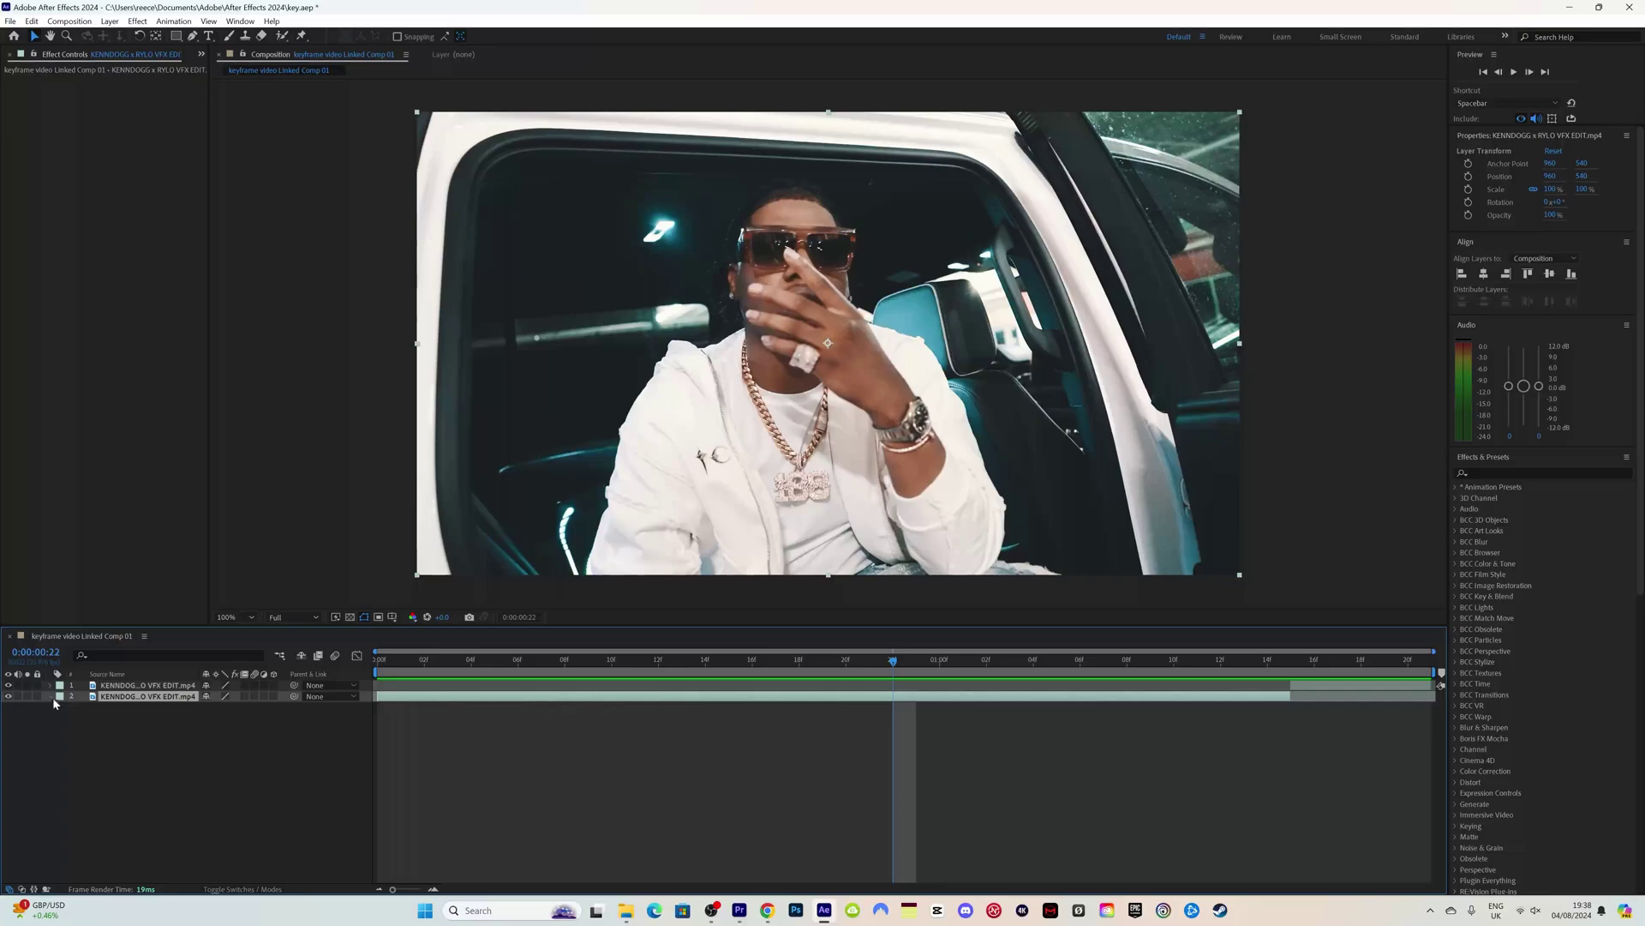
click(62, 708)
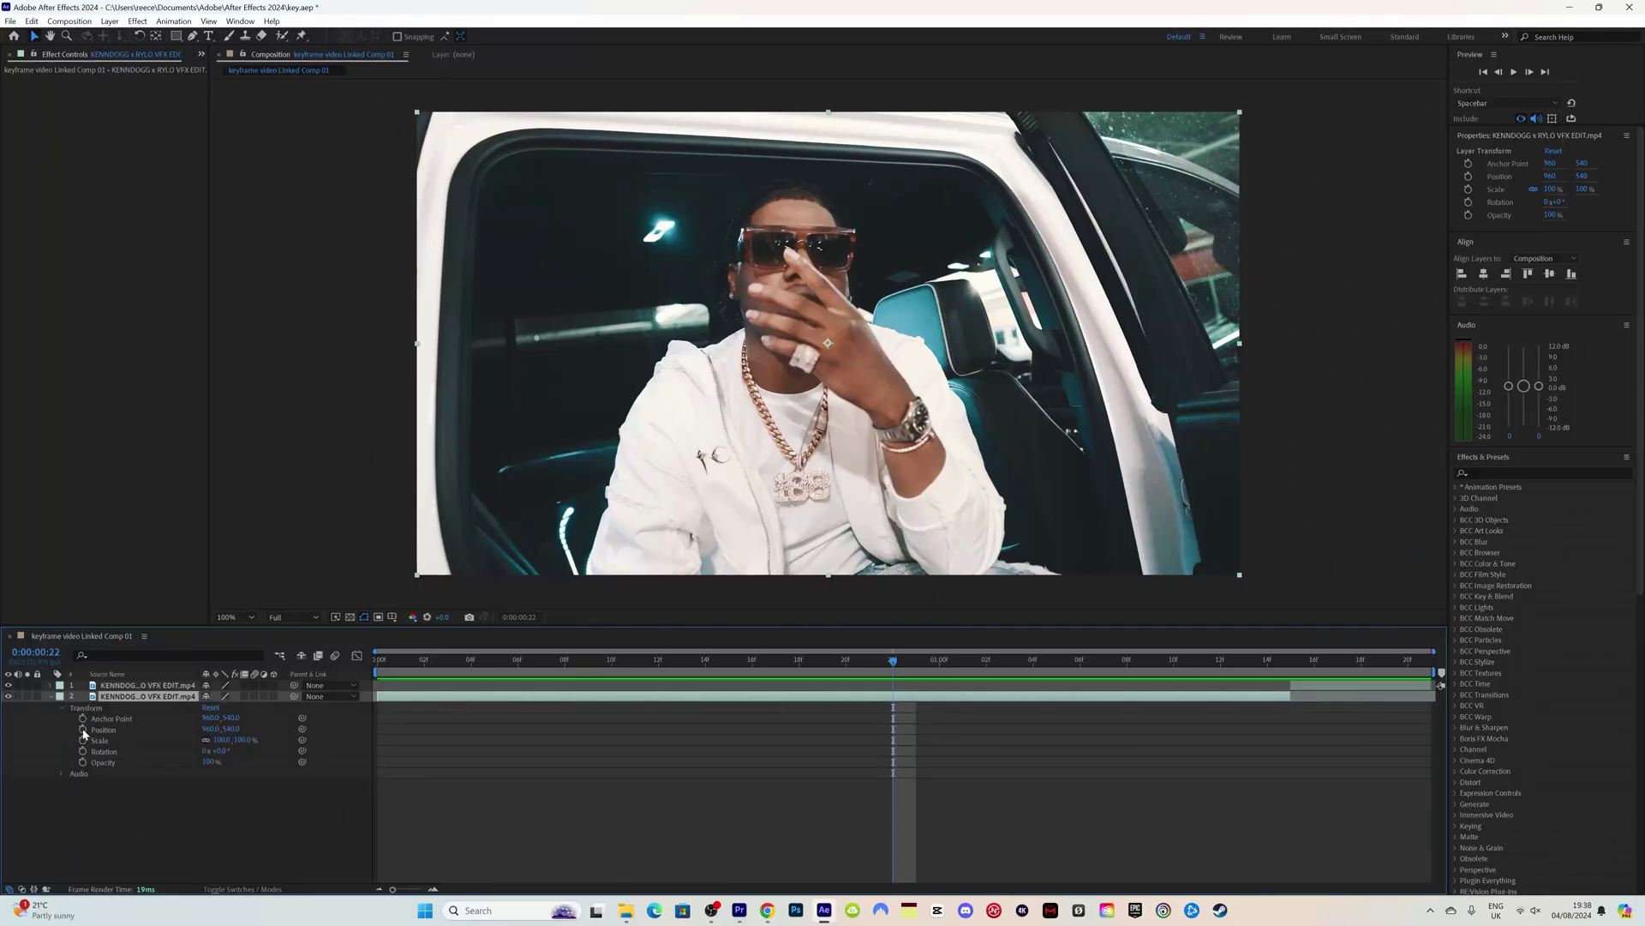
click(83, 729)
click(83, 741)
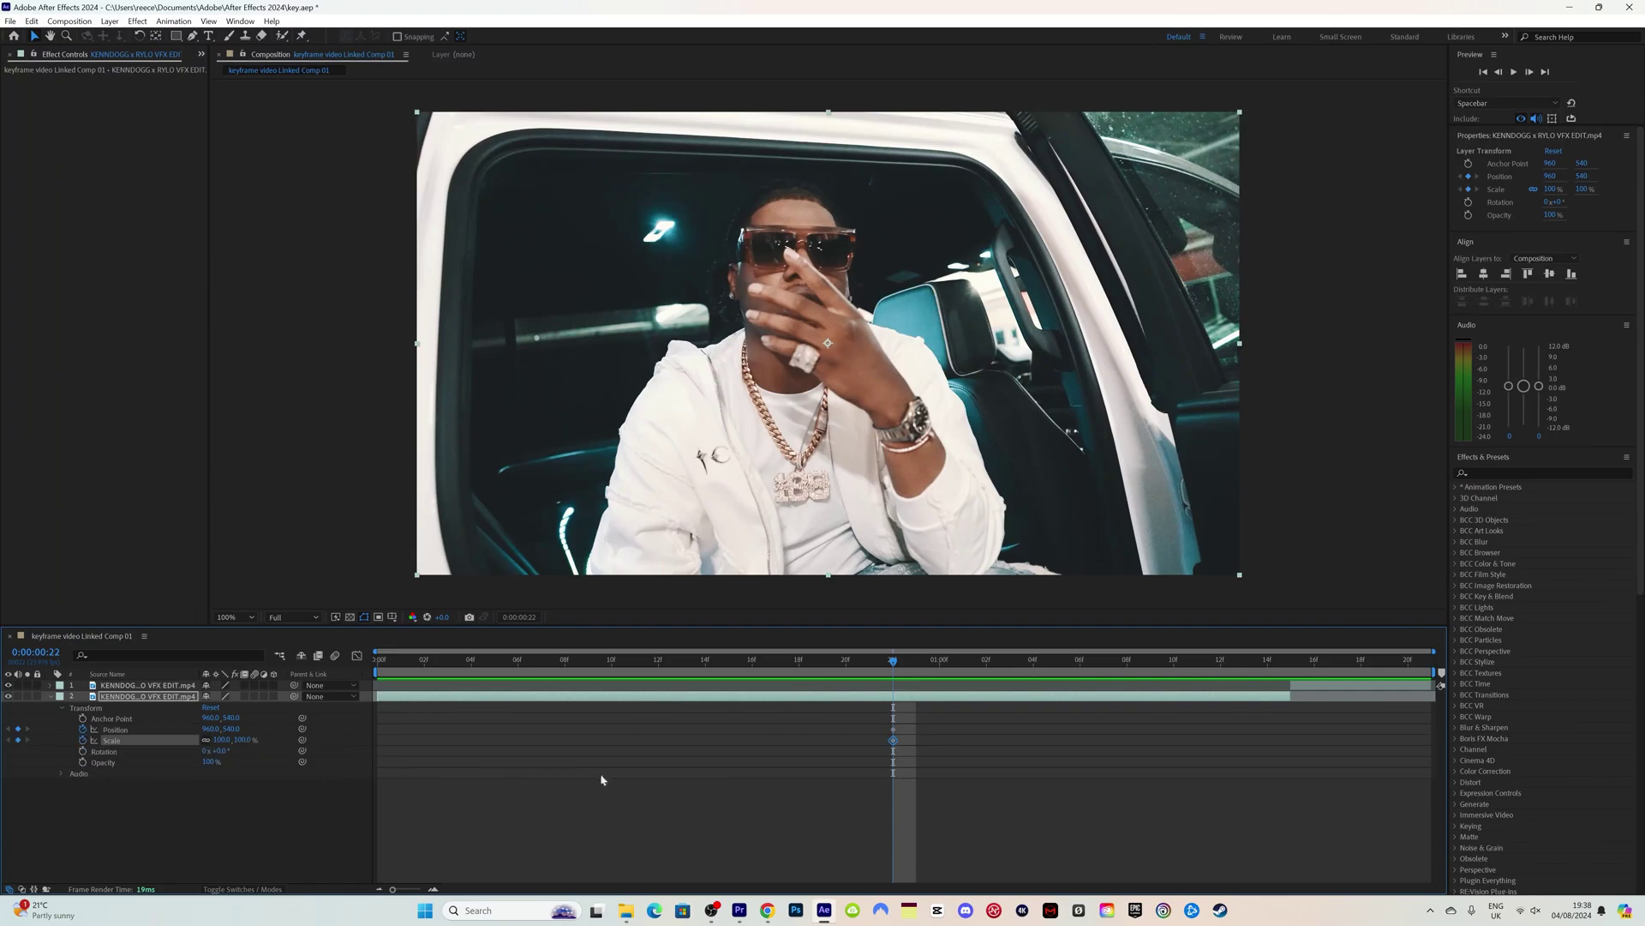
drag(878, 731, 901, 735)
drag(671, 734, 745, 749)
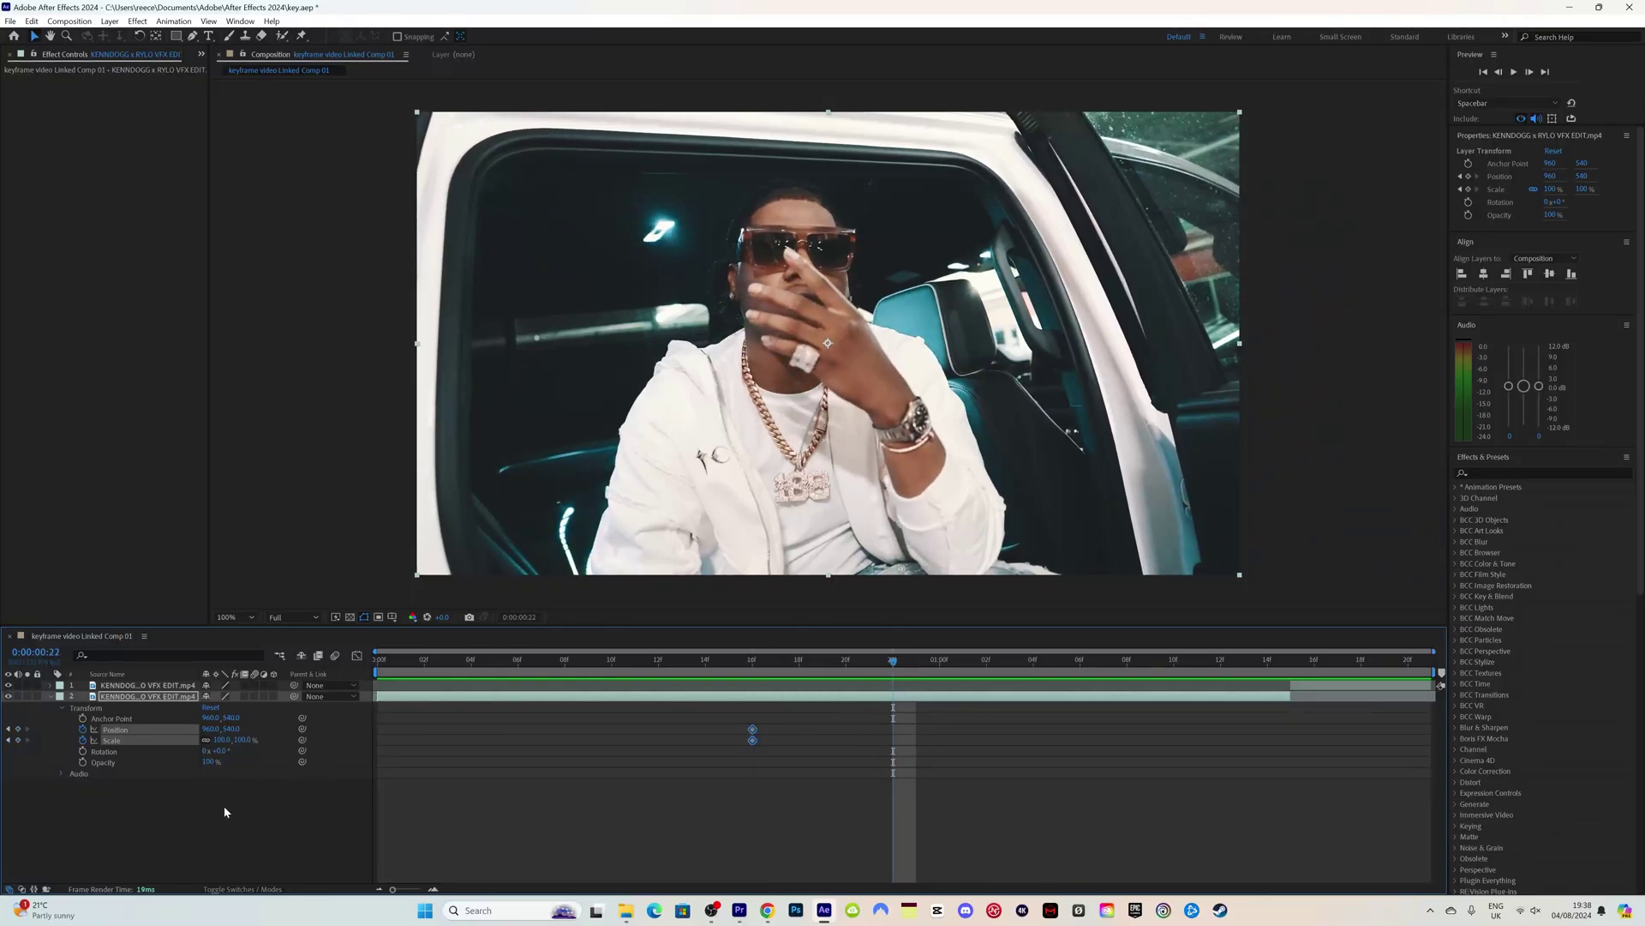
- At 0:00:00:22 set the lower layer's scale to 175% and position to 1121, 724, and hold both with keyframes at 0:00:01:04
drag(219, 743, 325, 748)
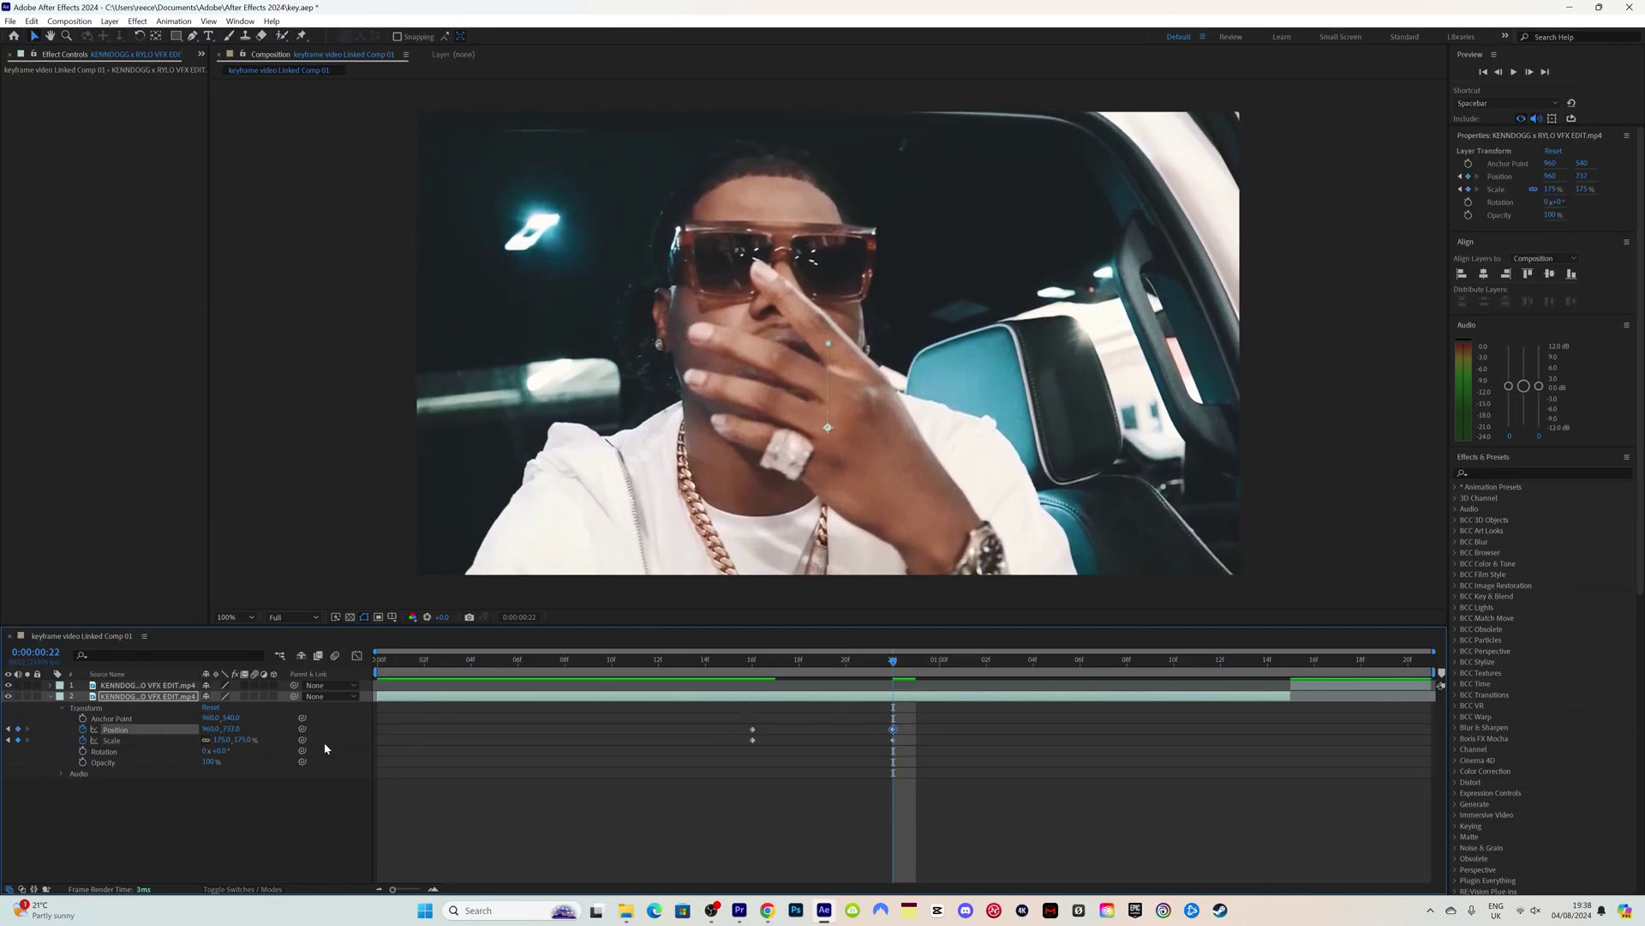
drag(216, 731, 264, 740)
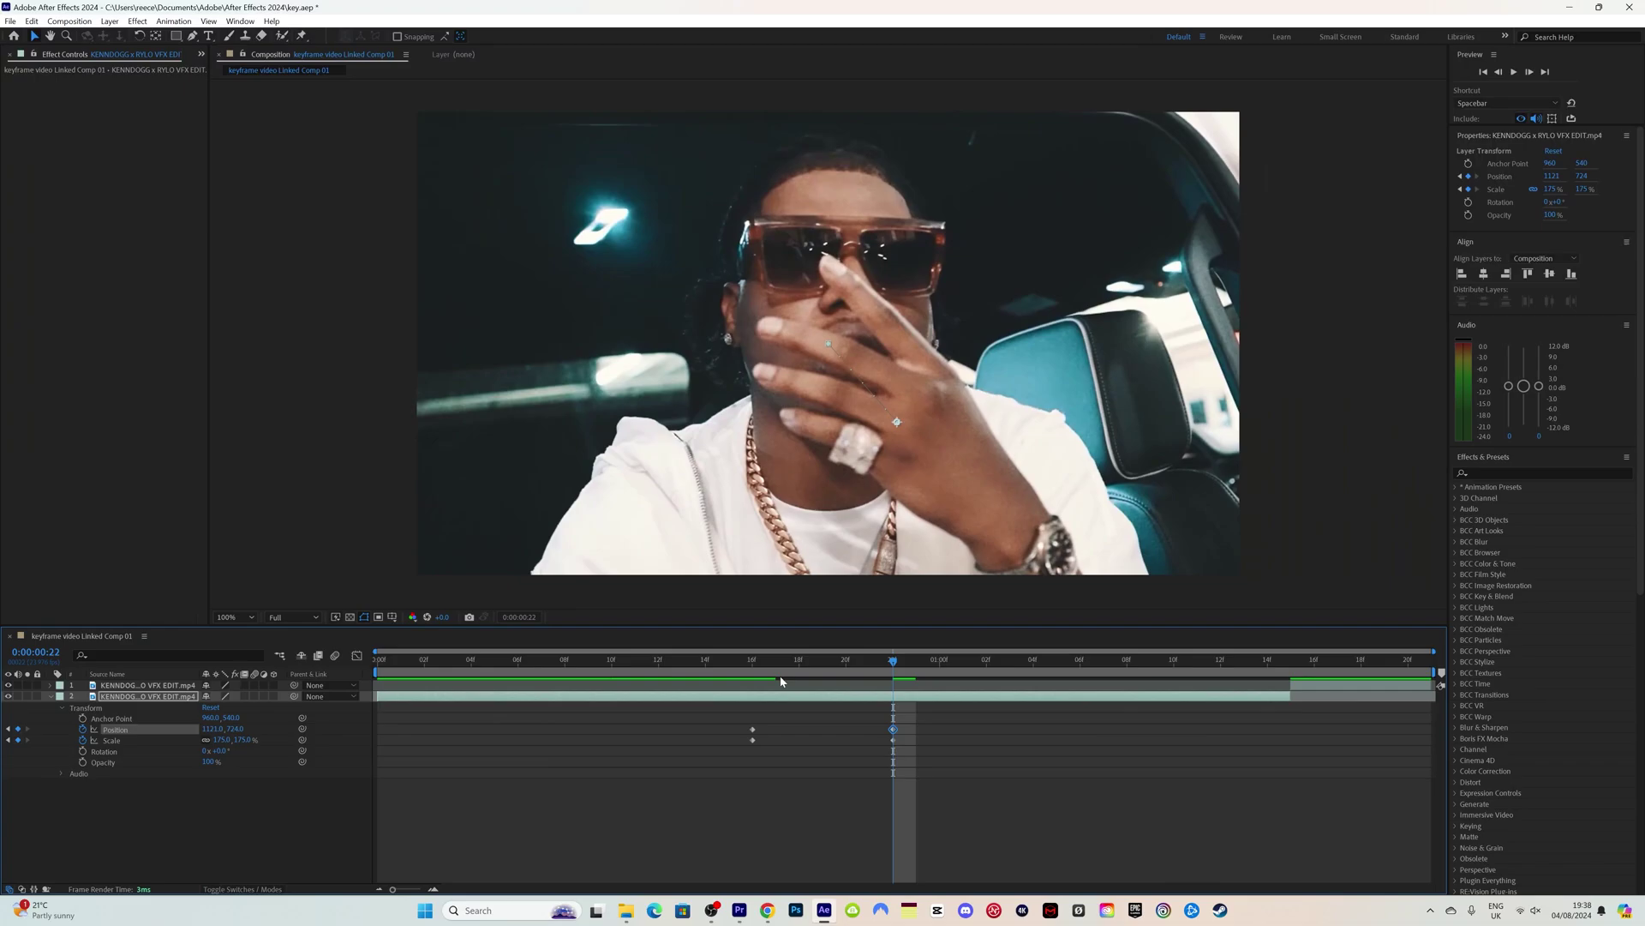
drag(799, 664, 1033, 689)
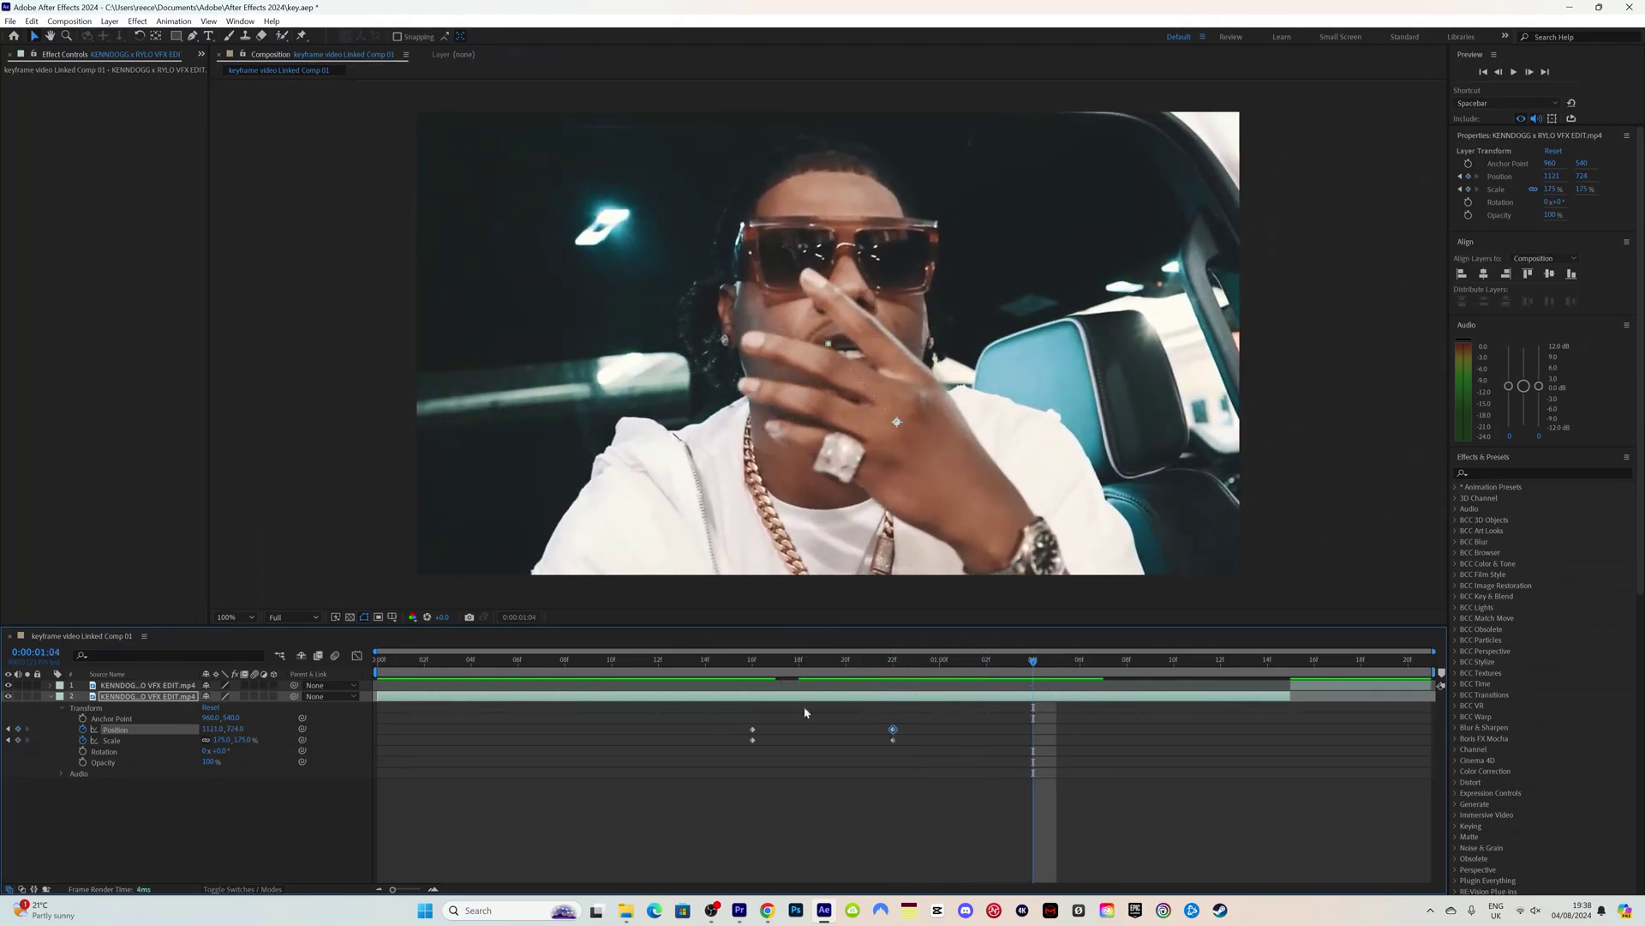
click(18, 740)
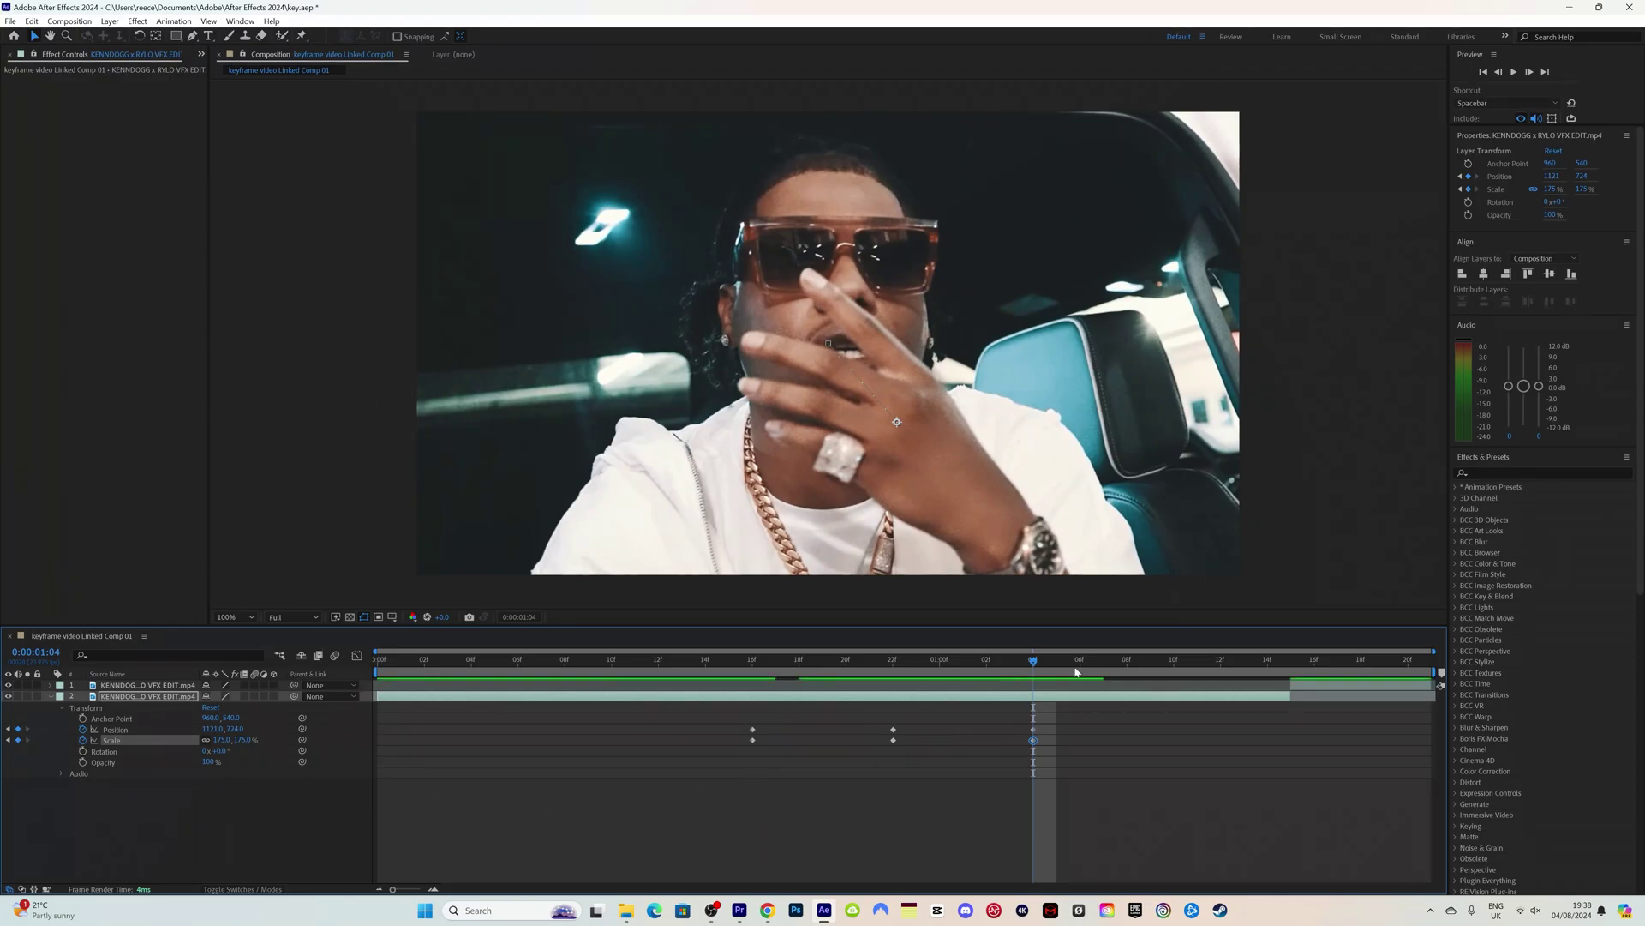
- Reset the lower layer's position and scale at 0:00:01:12 and move these final keyframes to 0:00:01:15
key(space)
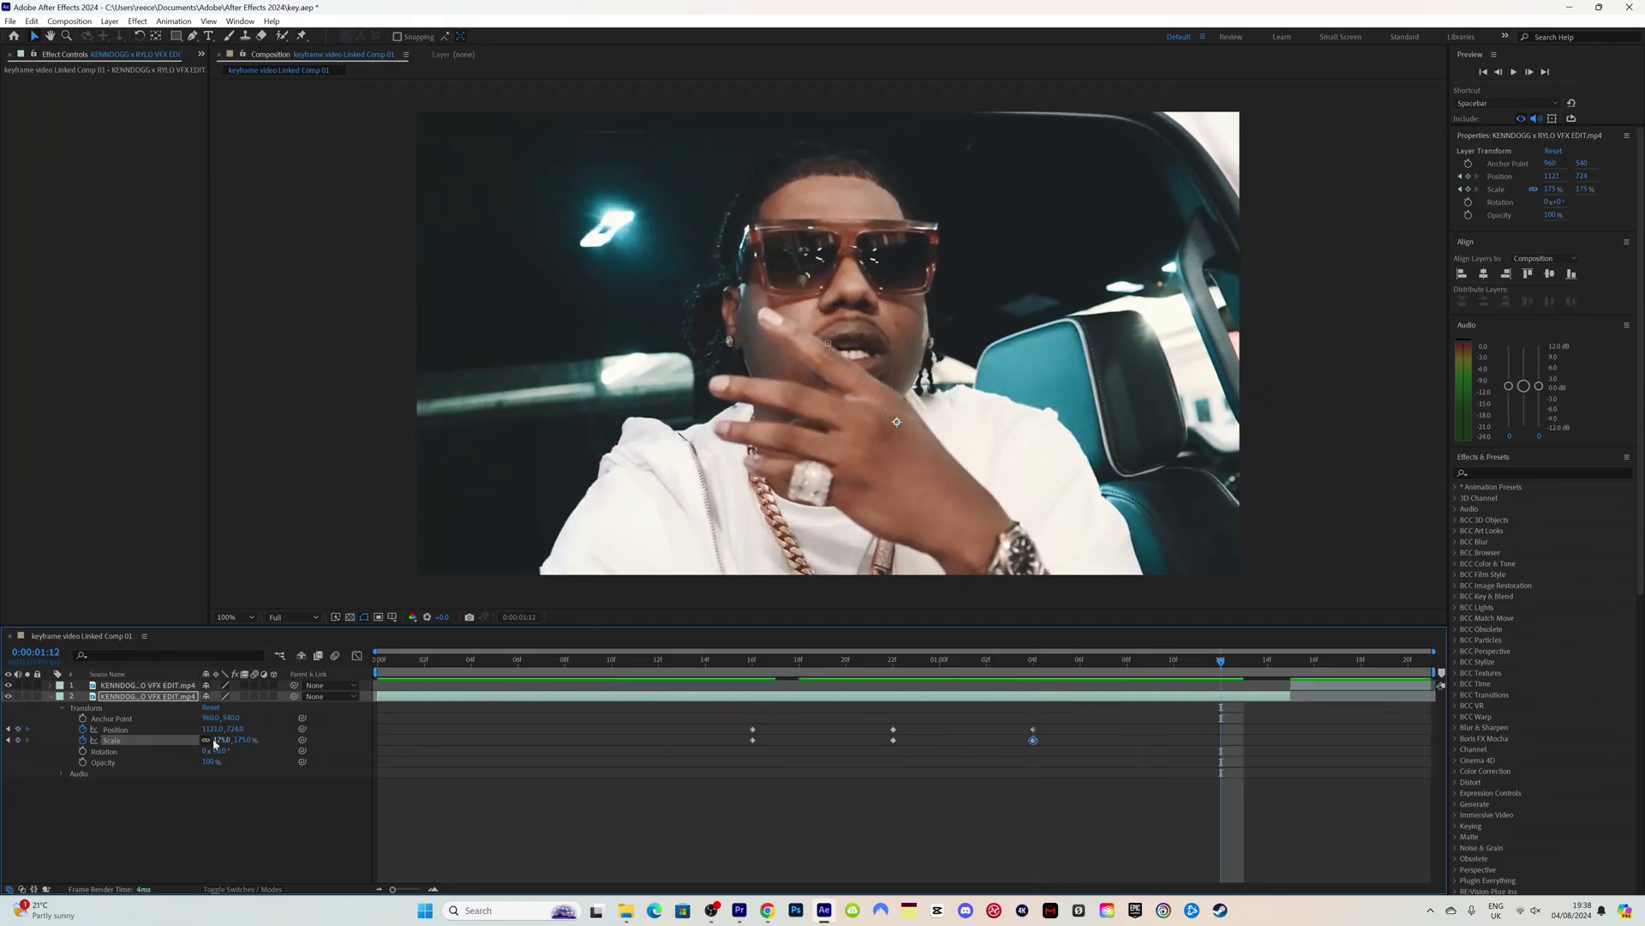
click(115, 729)
shift+click(123, 741)
right_click(123, 741)
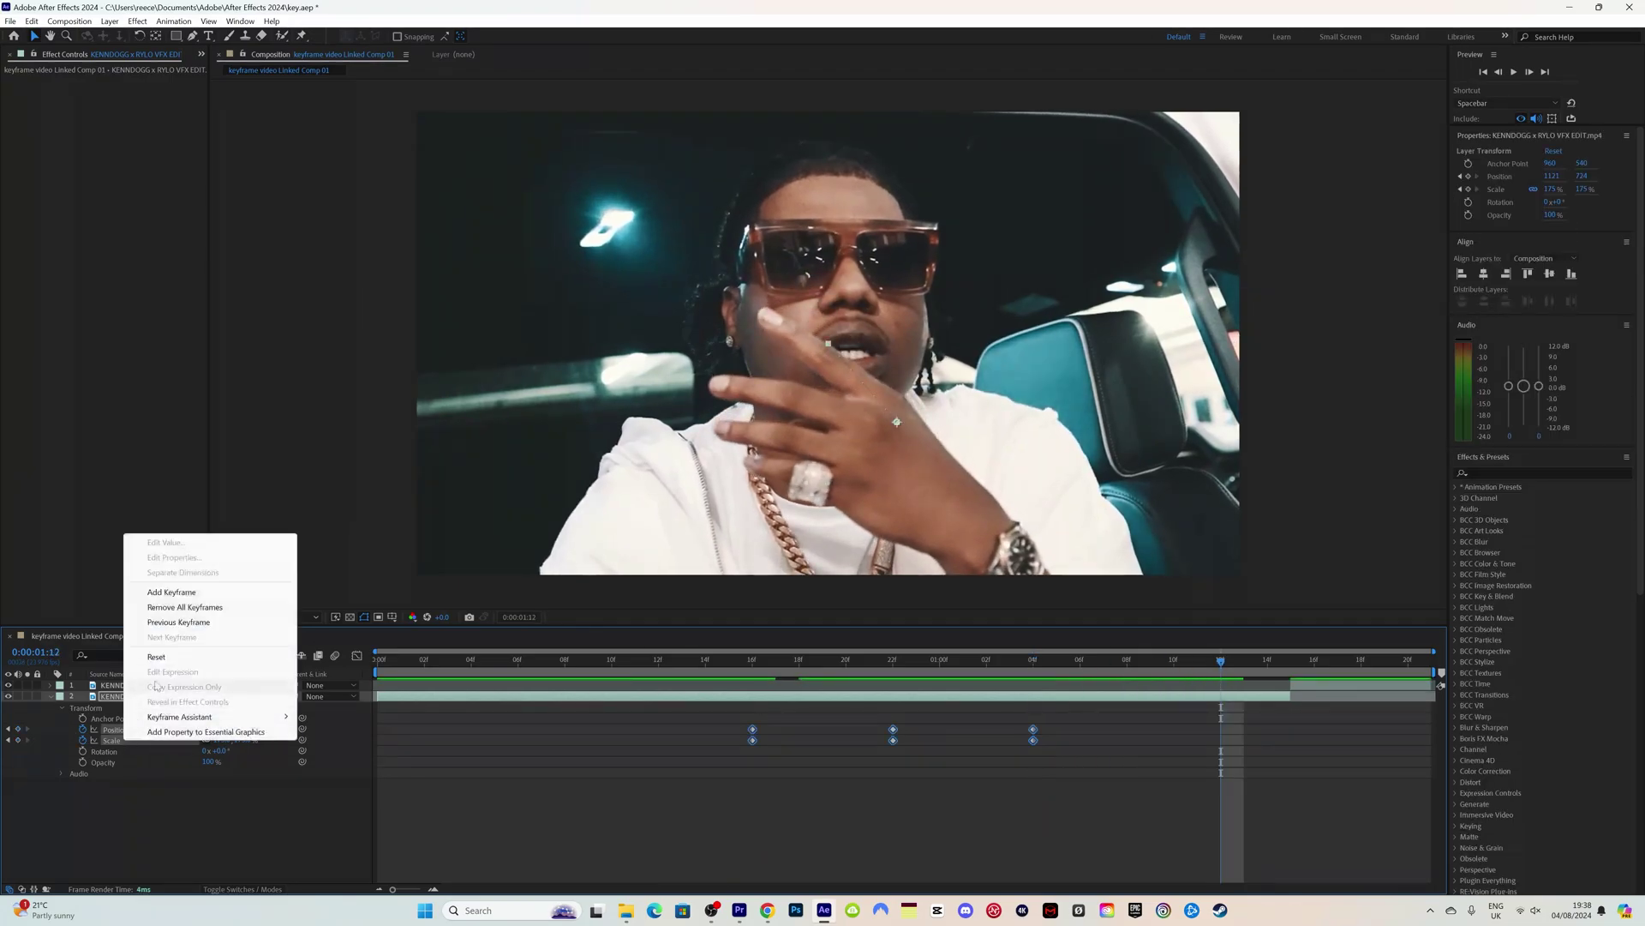
click(163, 659)
drag(1221, 730, 1291, 729)
- Shift all position and scale keyframes earlier to span 0:00:00:11 to 0:00:01:10 and preview the timing
key(space)
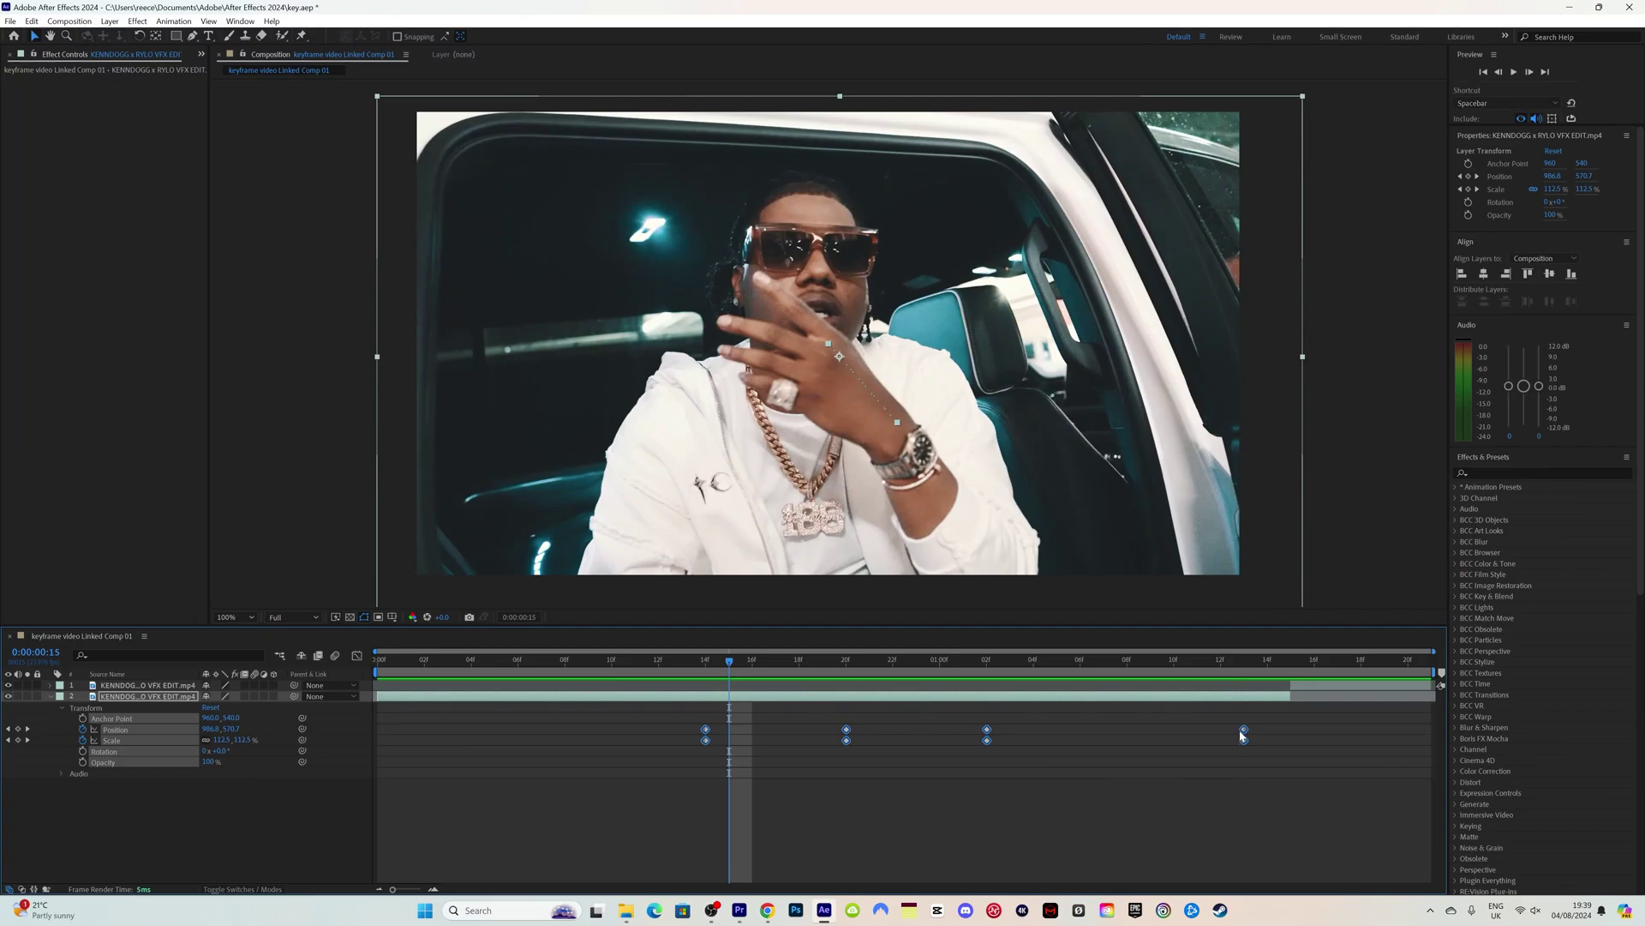
drag(1247, 730, 1217, 731)
drag(674, 711, 1296, 778)
drag(1244, 729, 1177, 733)
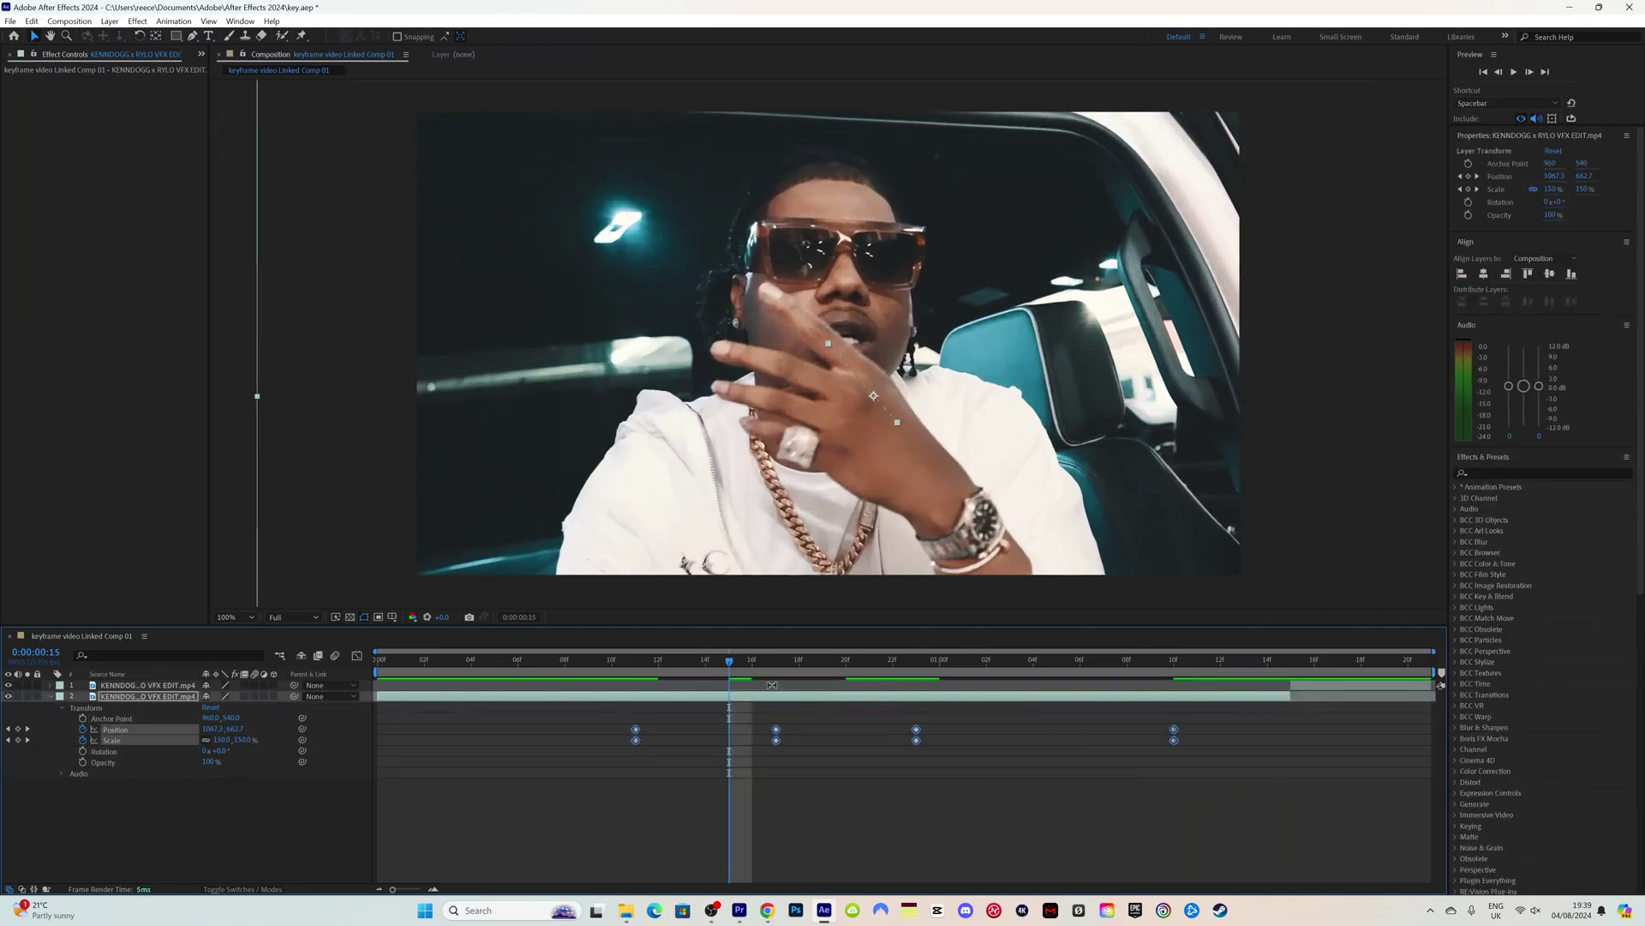
key(space)
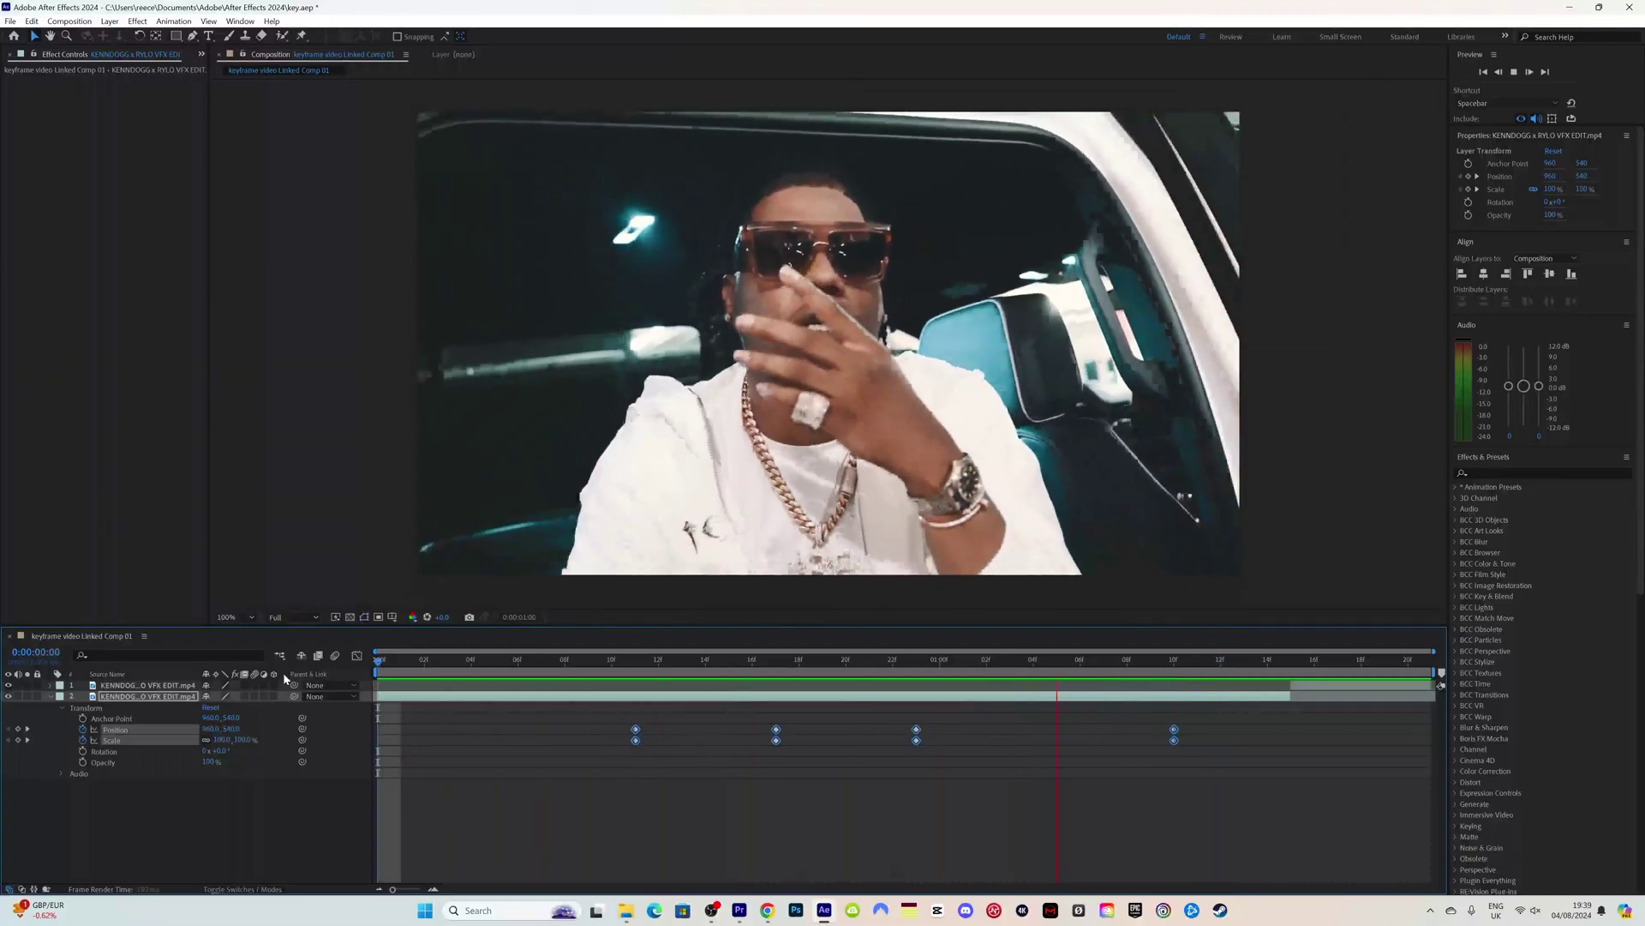
- Apply Easy Ease to all position and scale keyframes of the lower video layer
click(653, 687)
drag(1011, 696, 529, 682)
key(F9)
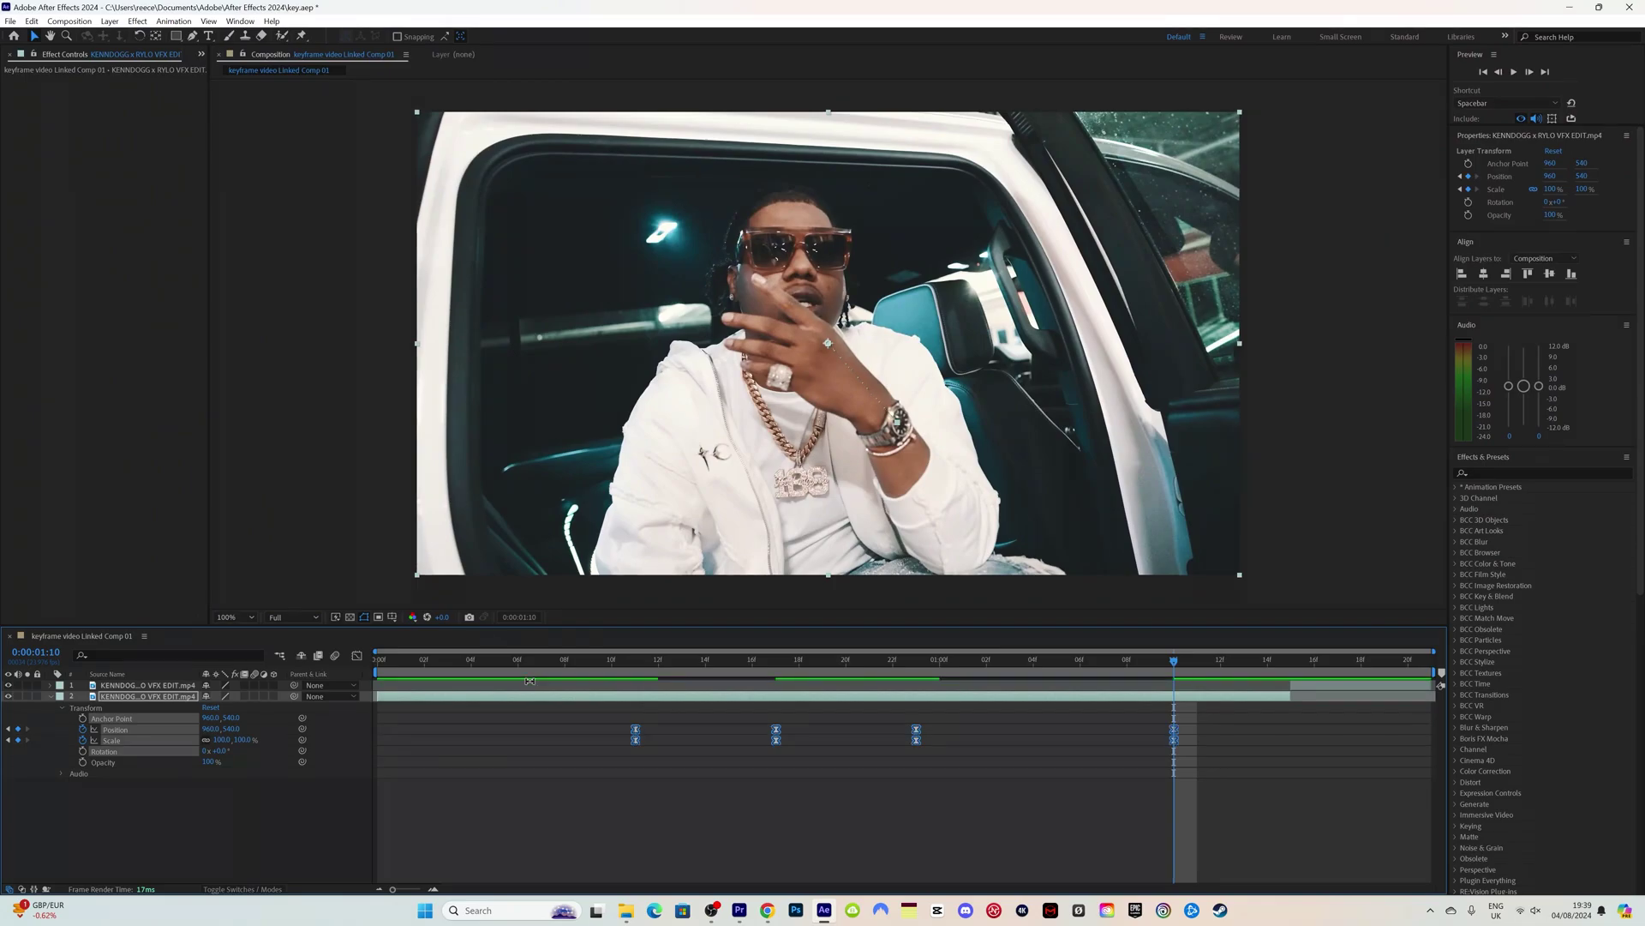
- Enable motion blur for the lower video layer and play back the zoom
mouse_move(636, 663)
mouse_down()
mouse_move(1194, 717)
mouse_move(630, 684)
mouse_up()
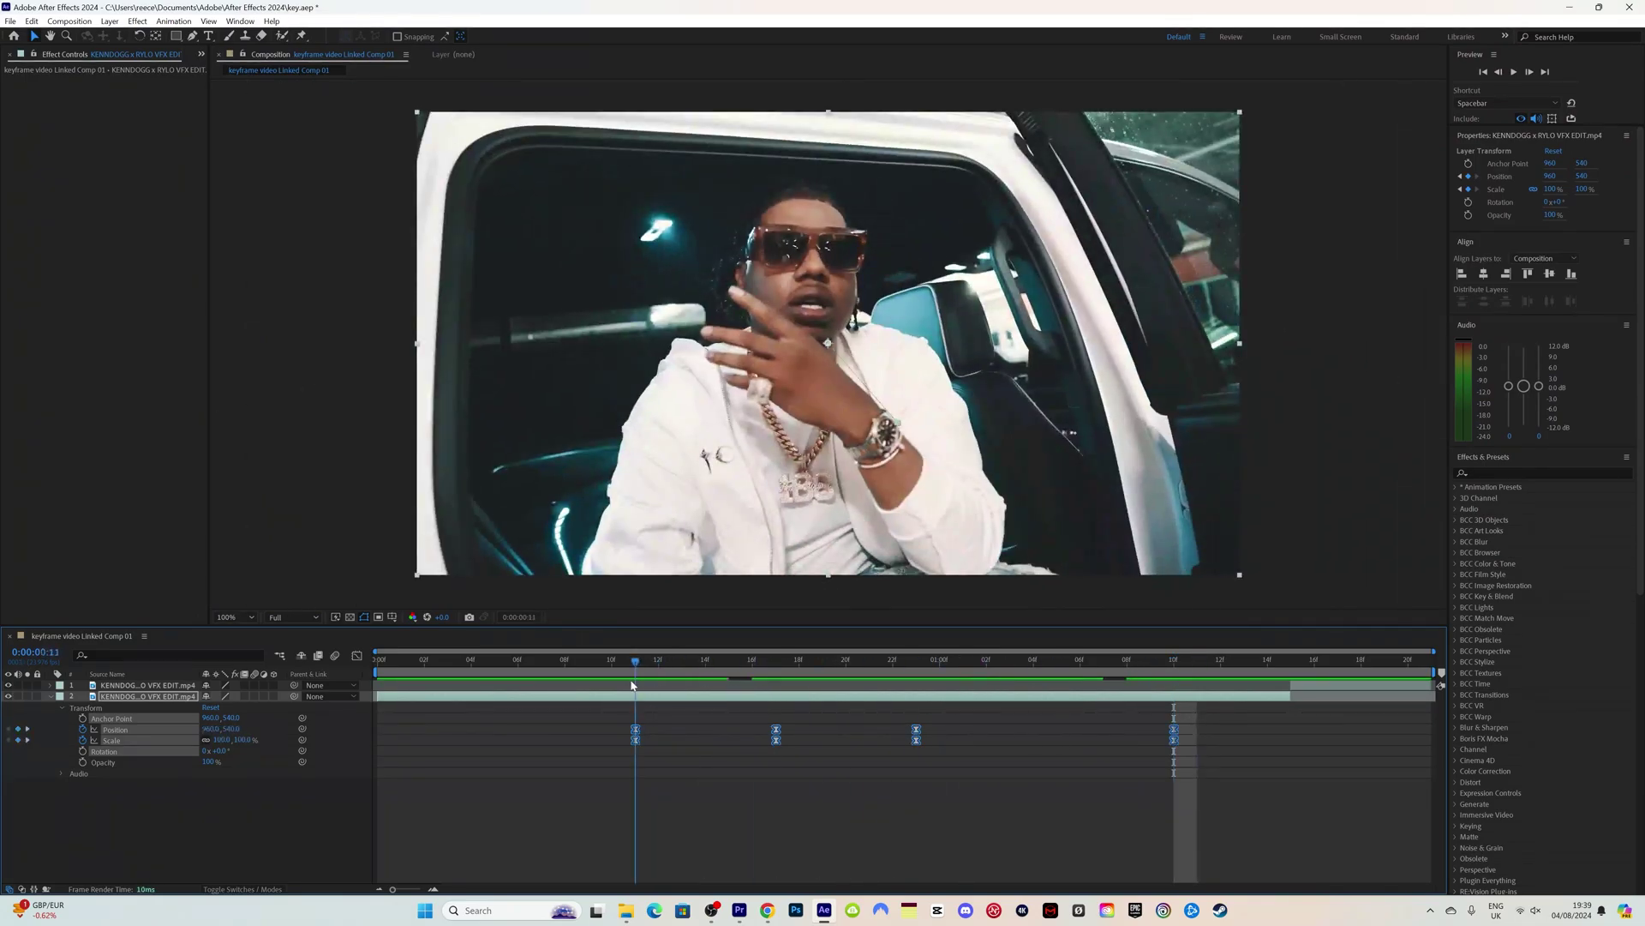
click(255, 696)
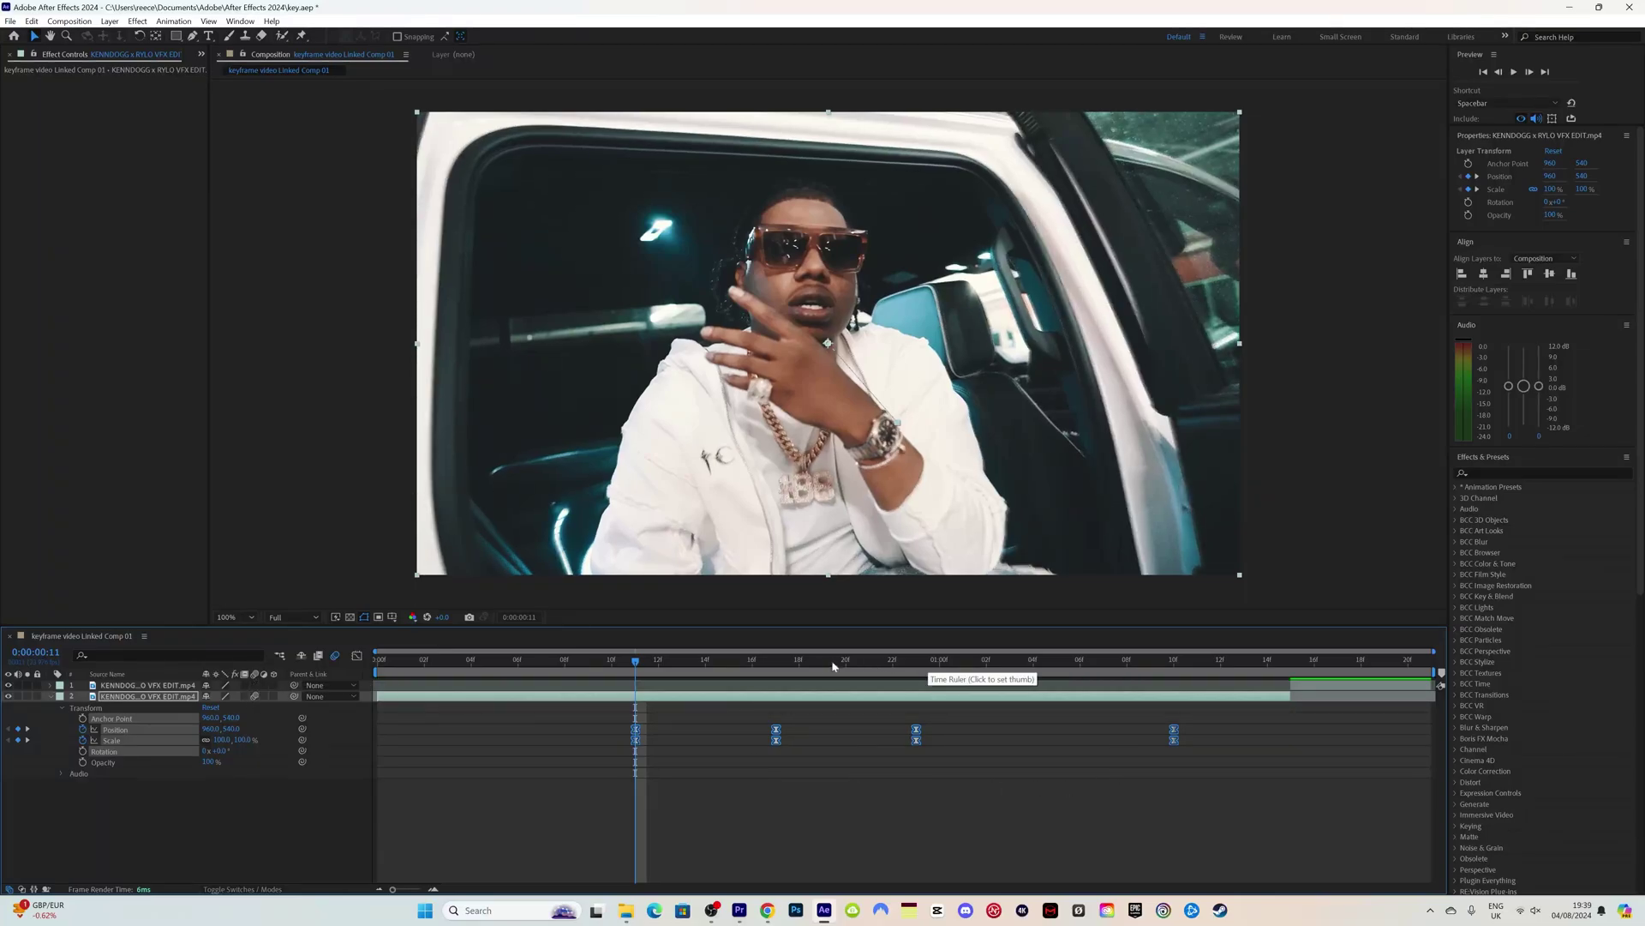
drag(734, 663, 652, 665)
key(space)
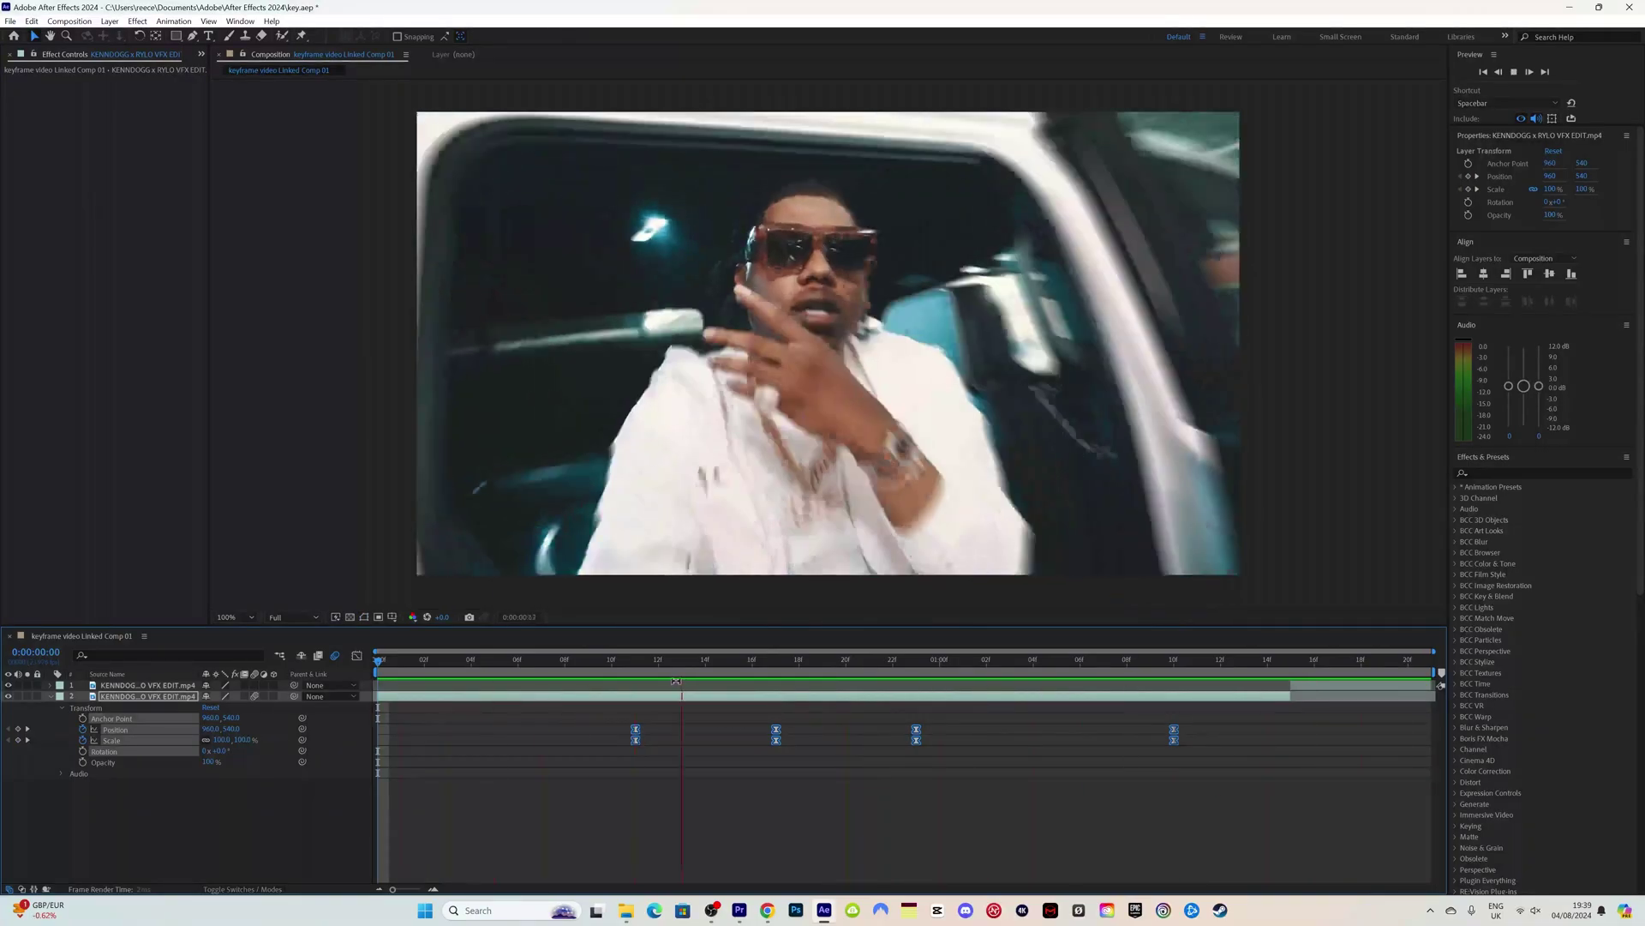
key(space)
- Show the position keyframes in the graph editor, narrow the first speed curve into a sharp peak, and preview it
click(643, 662)
click(702, 779)
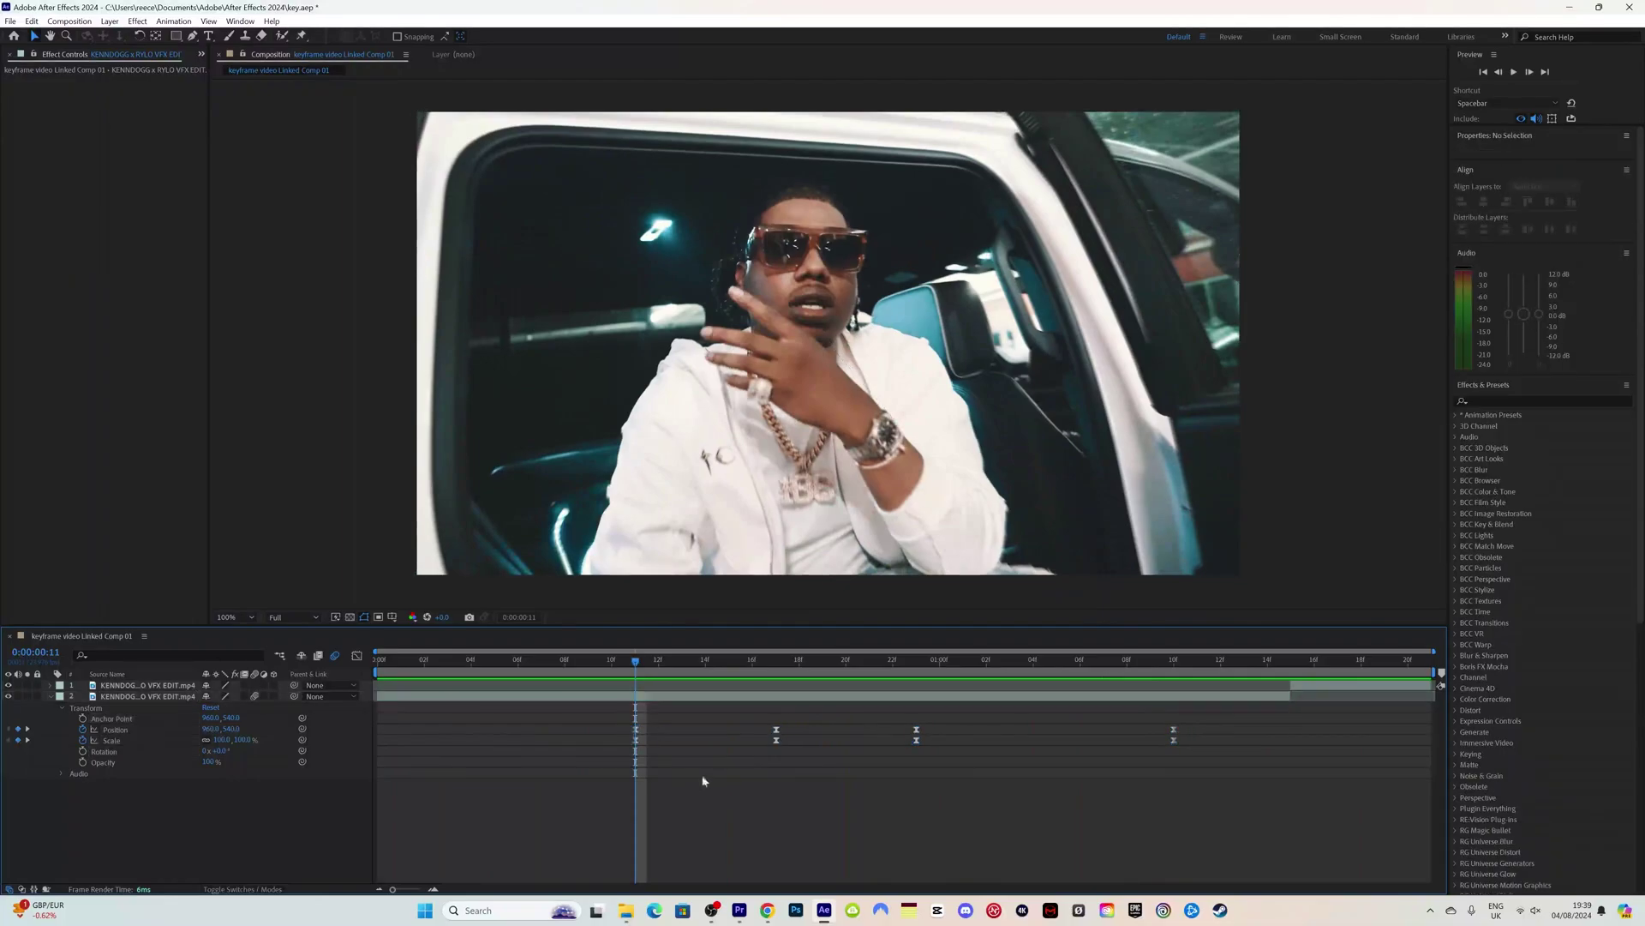
drag(1206, 720, 614, 727)
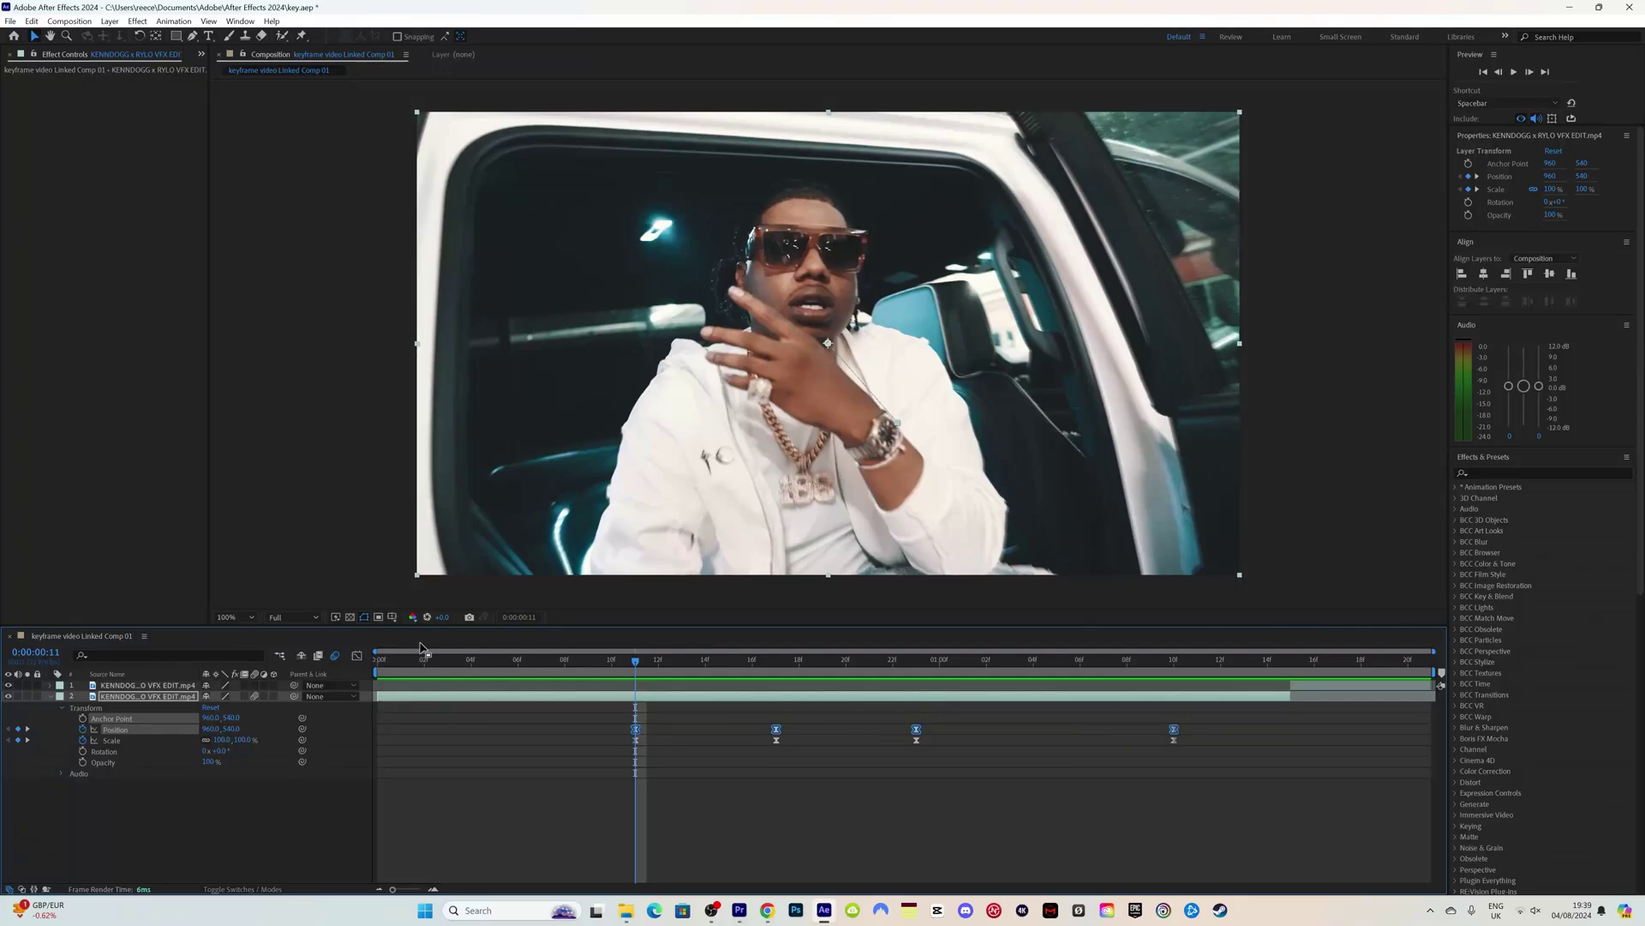
click(357, 656)
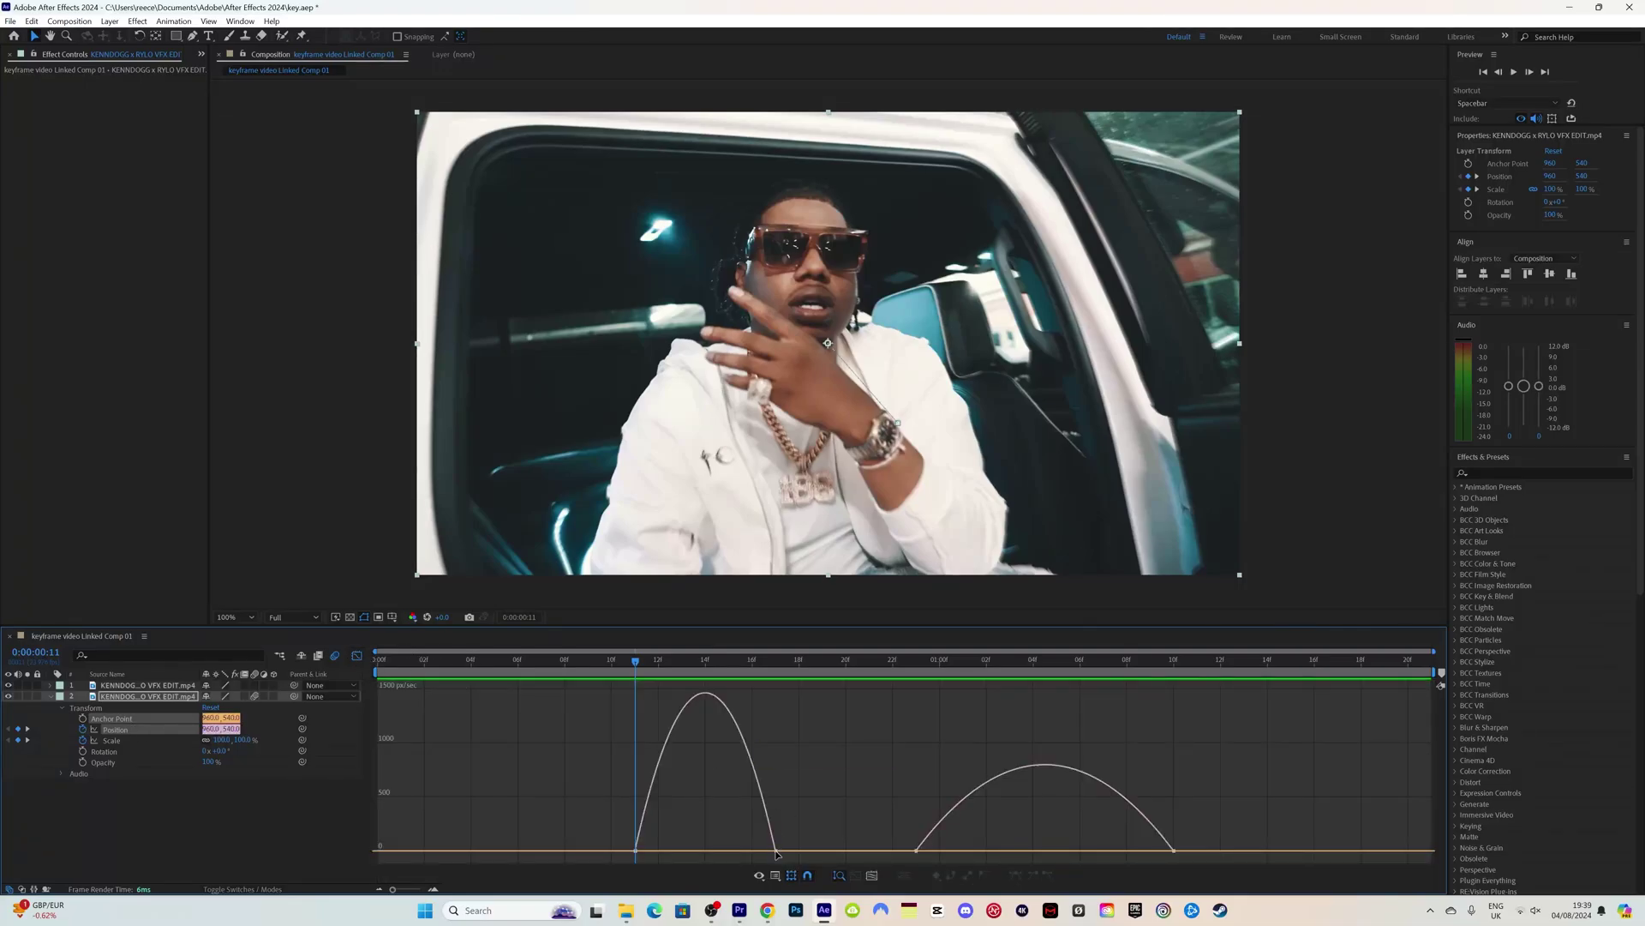
drag(745, 855, 696, 851)
drag(654, 665, 379, 680)
key(space)
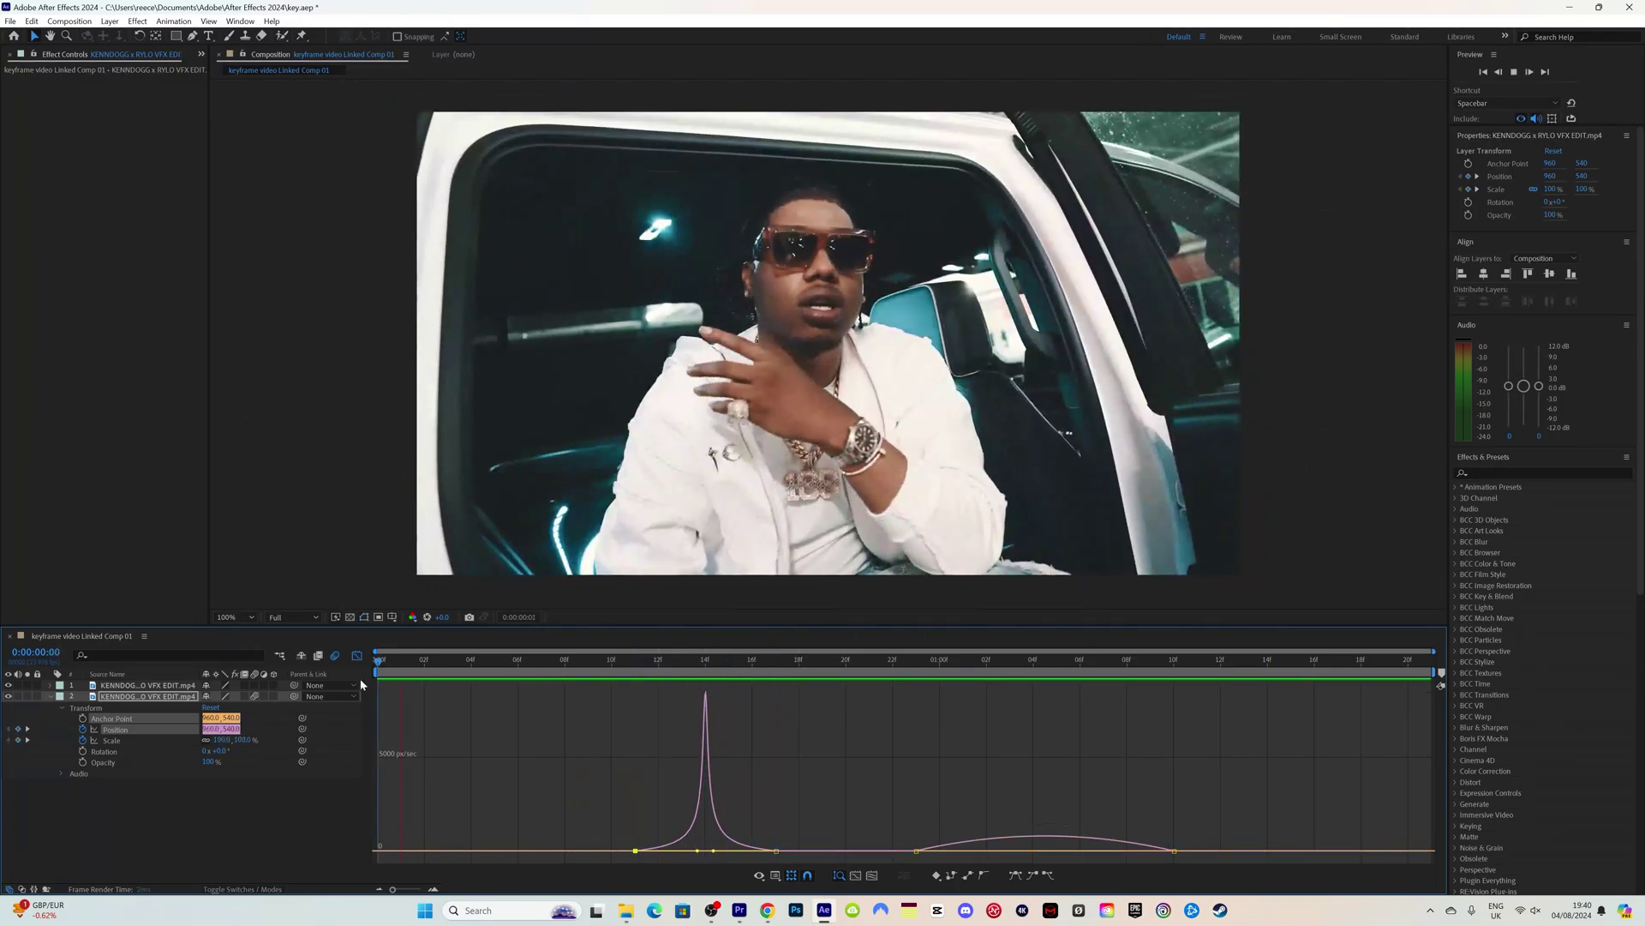
key(space)
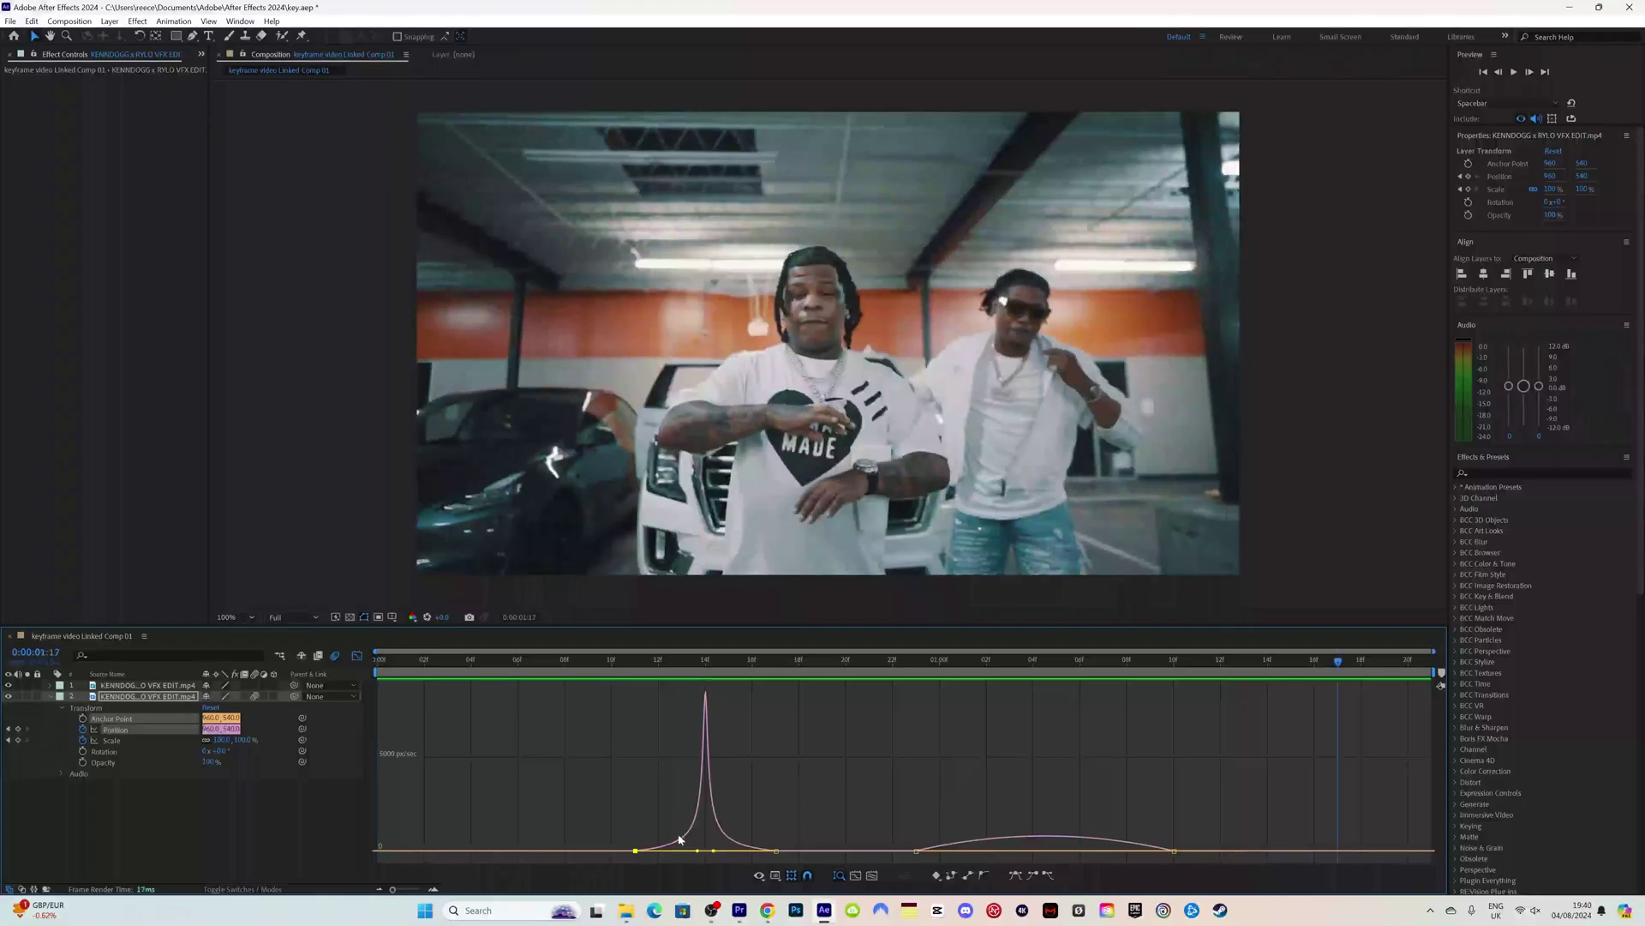
- Broaden the first position speed peak slightly, and reshape the second curve into a sharper, earlier peak with a long tail
drag(696, 852, 722, 850)
key(space)
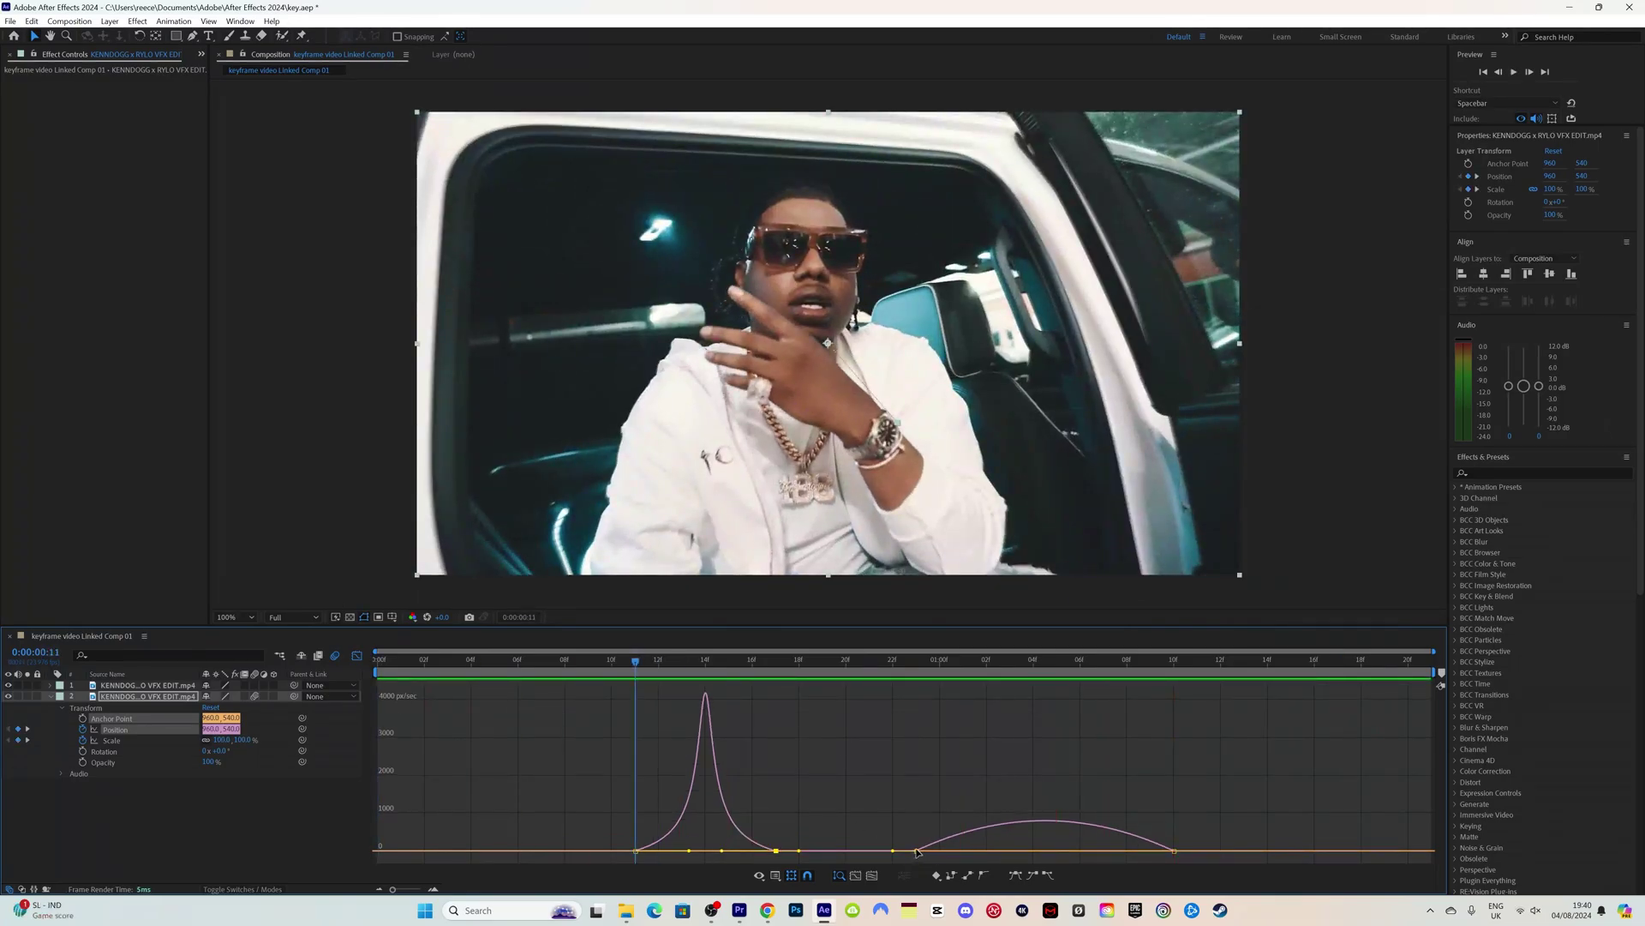
drag(1131, 853, 1082, 851)
mouse_move(960, 853)
mouse_down()
mouse_move(1097, 853)
mouse_move(966, 853)
mouse_up()
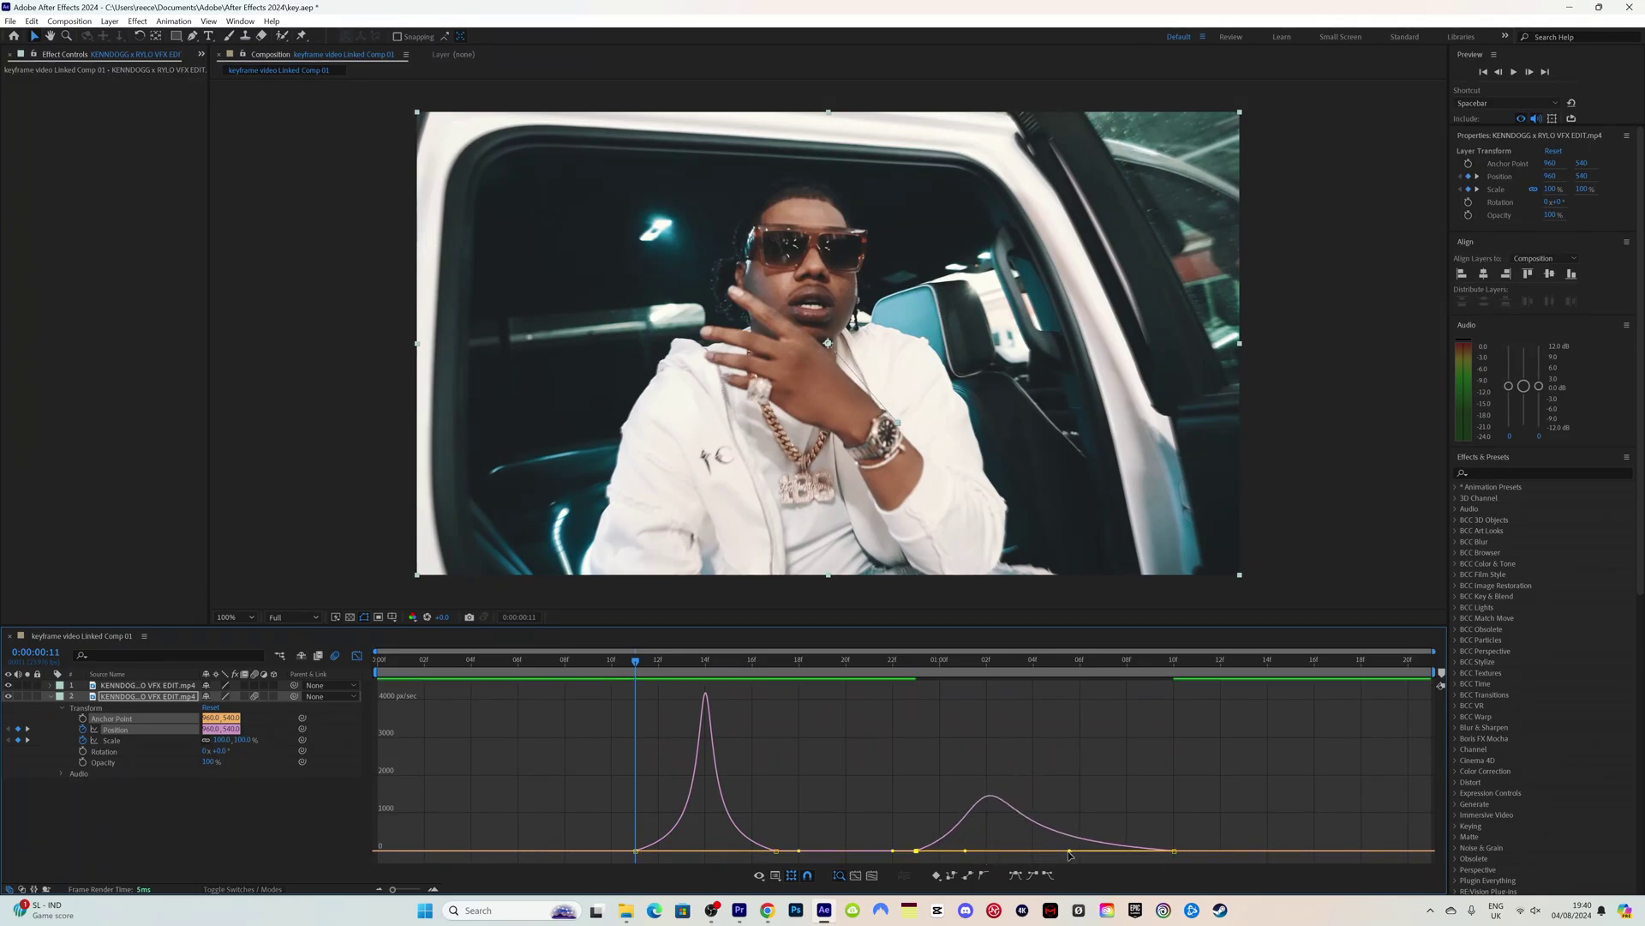
drag(1069, 853, 1044, 853)
drag(712, 665, 365, 681)
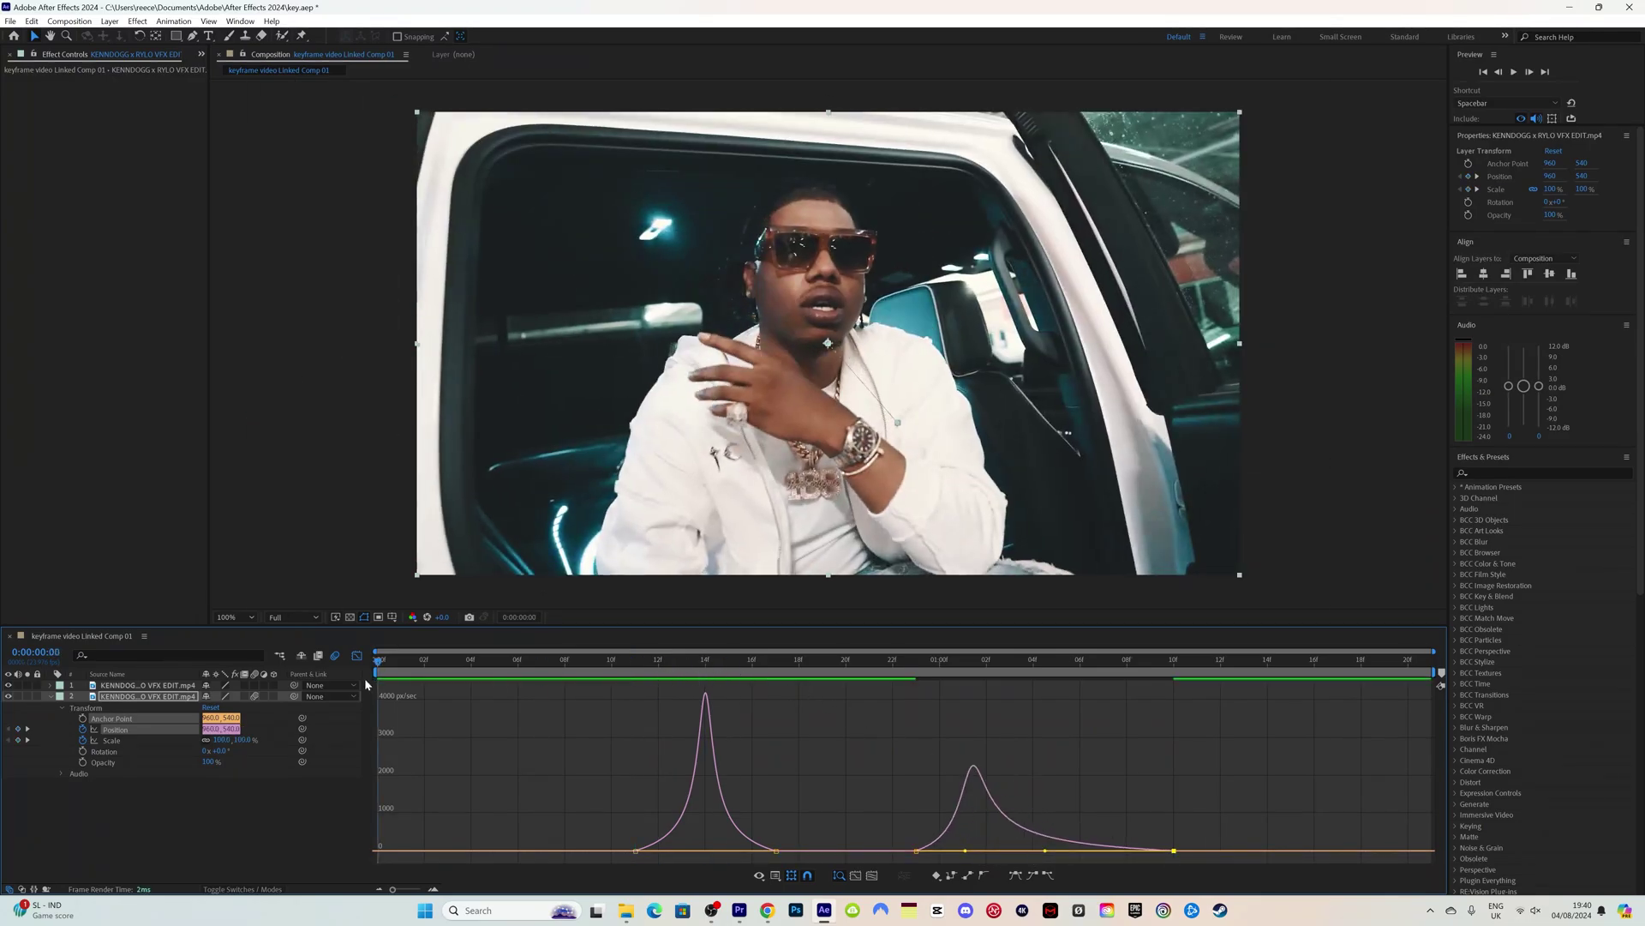
key(space)
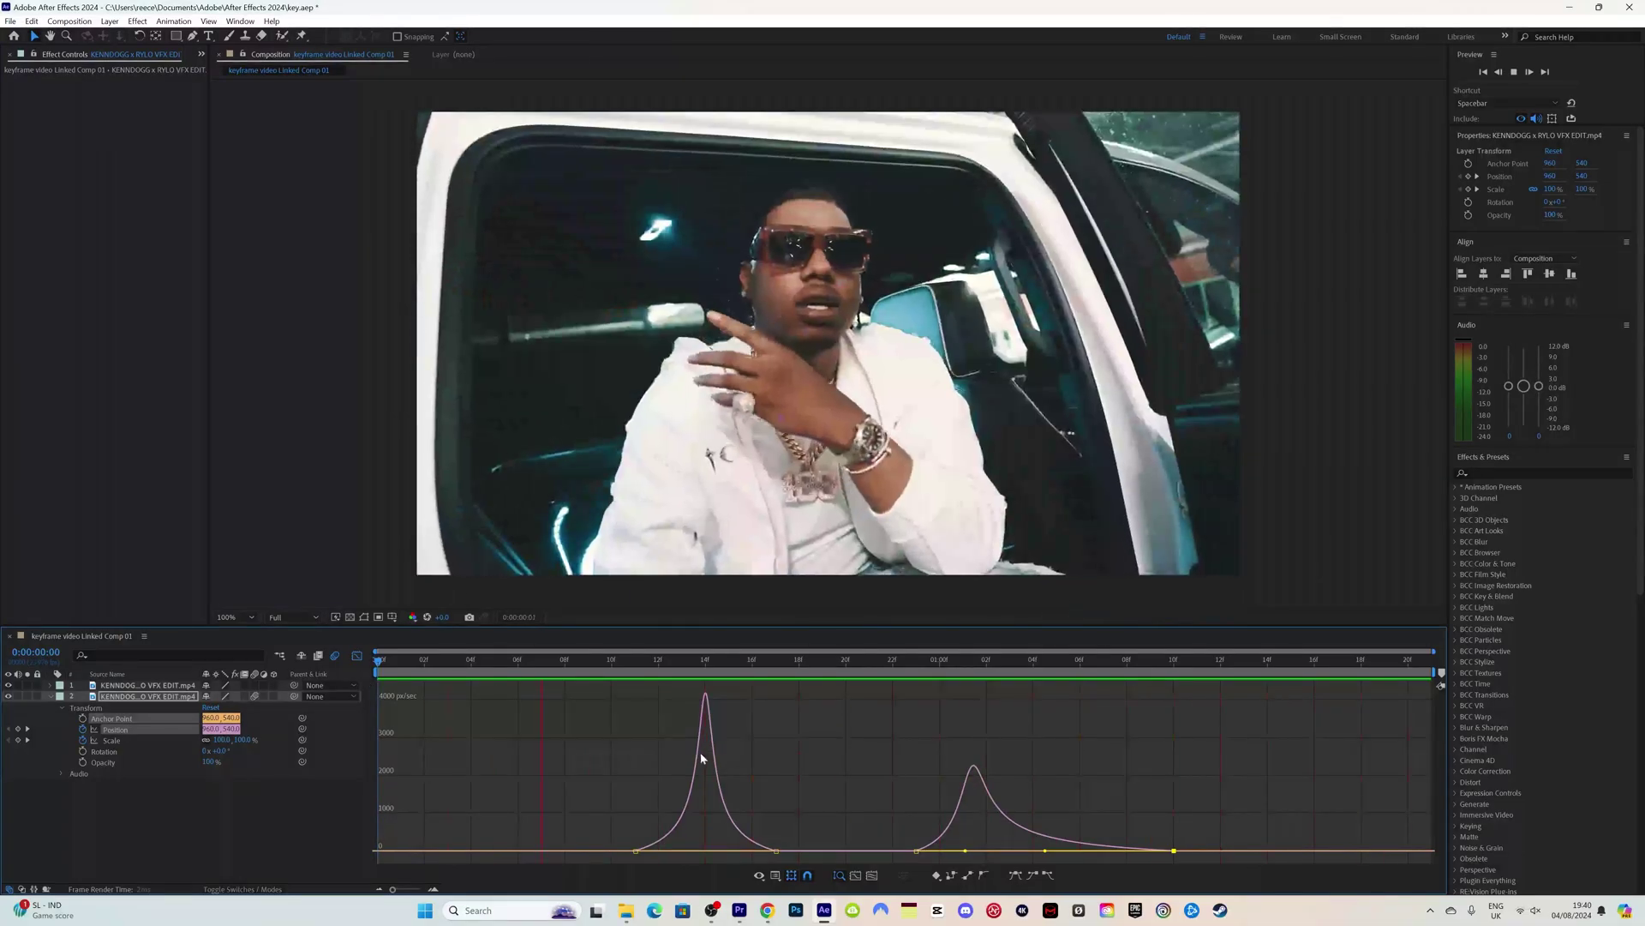
- Close the graph editor and add an adjustment layer directly above the zoomed video layer with the playhead at 0:00:00:17
click(357, 655)
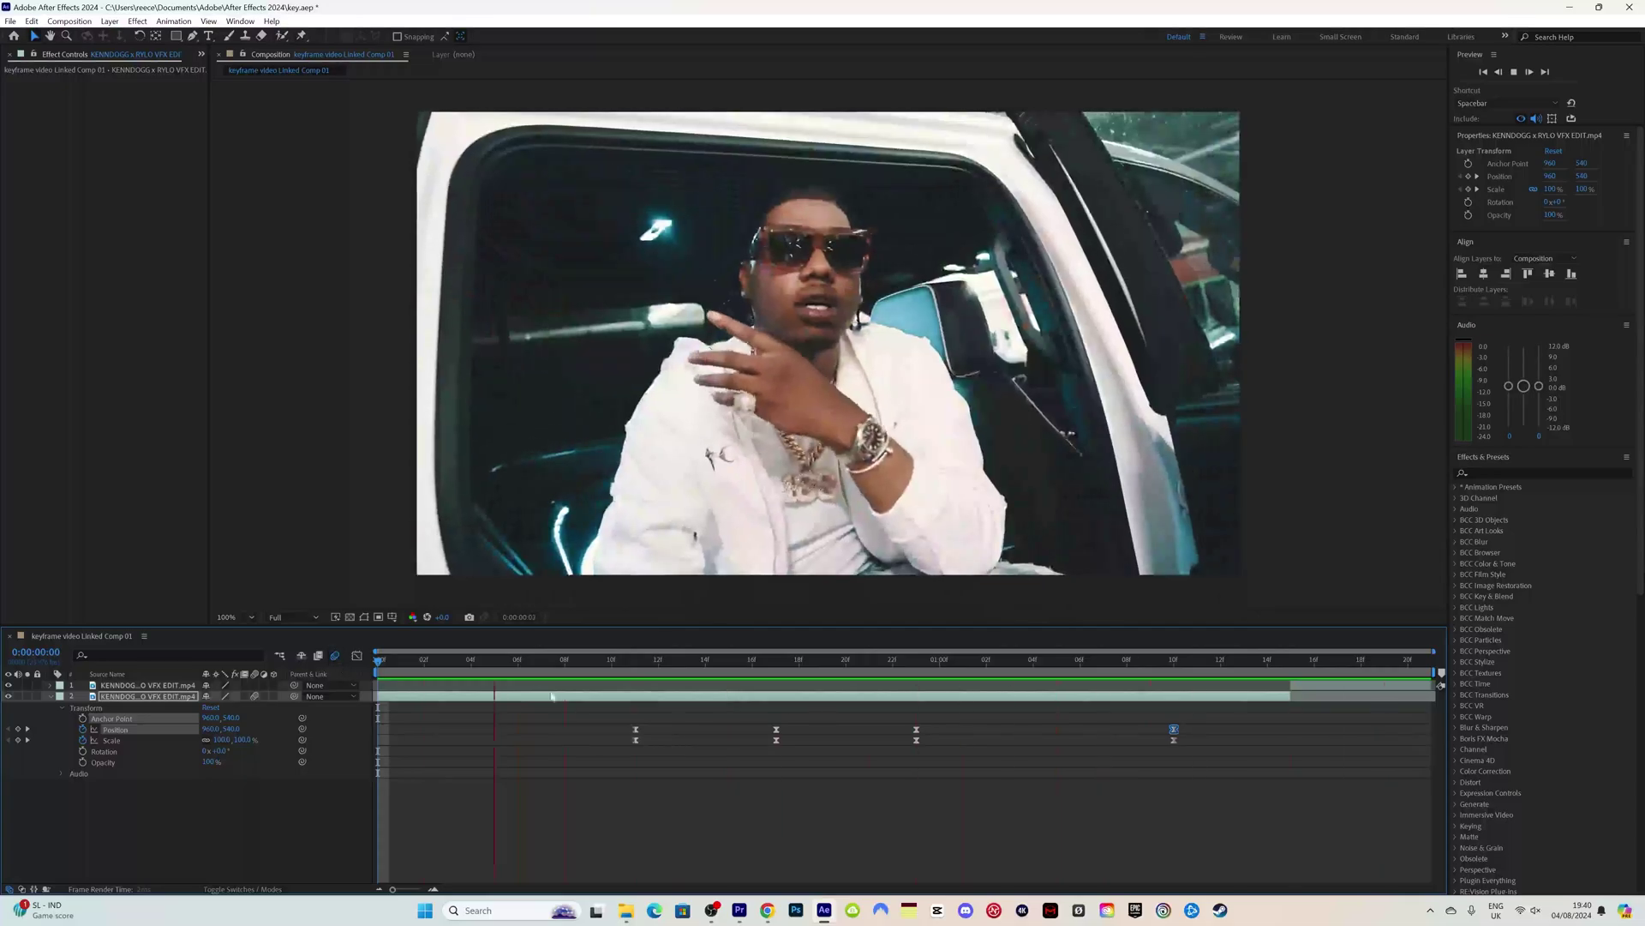
drag(426, 665, 775, 684)
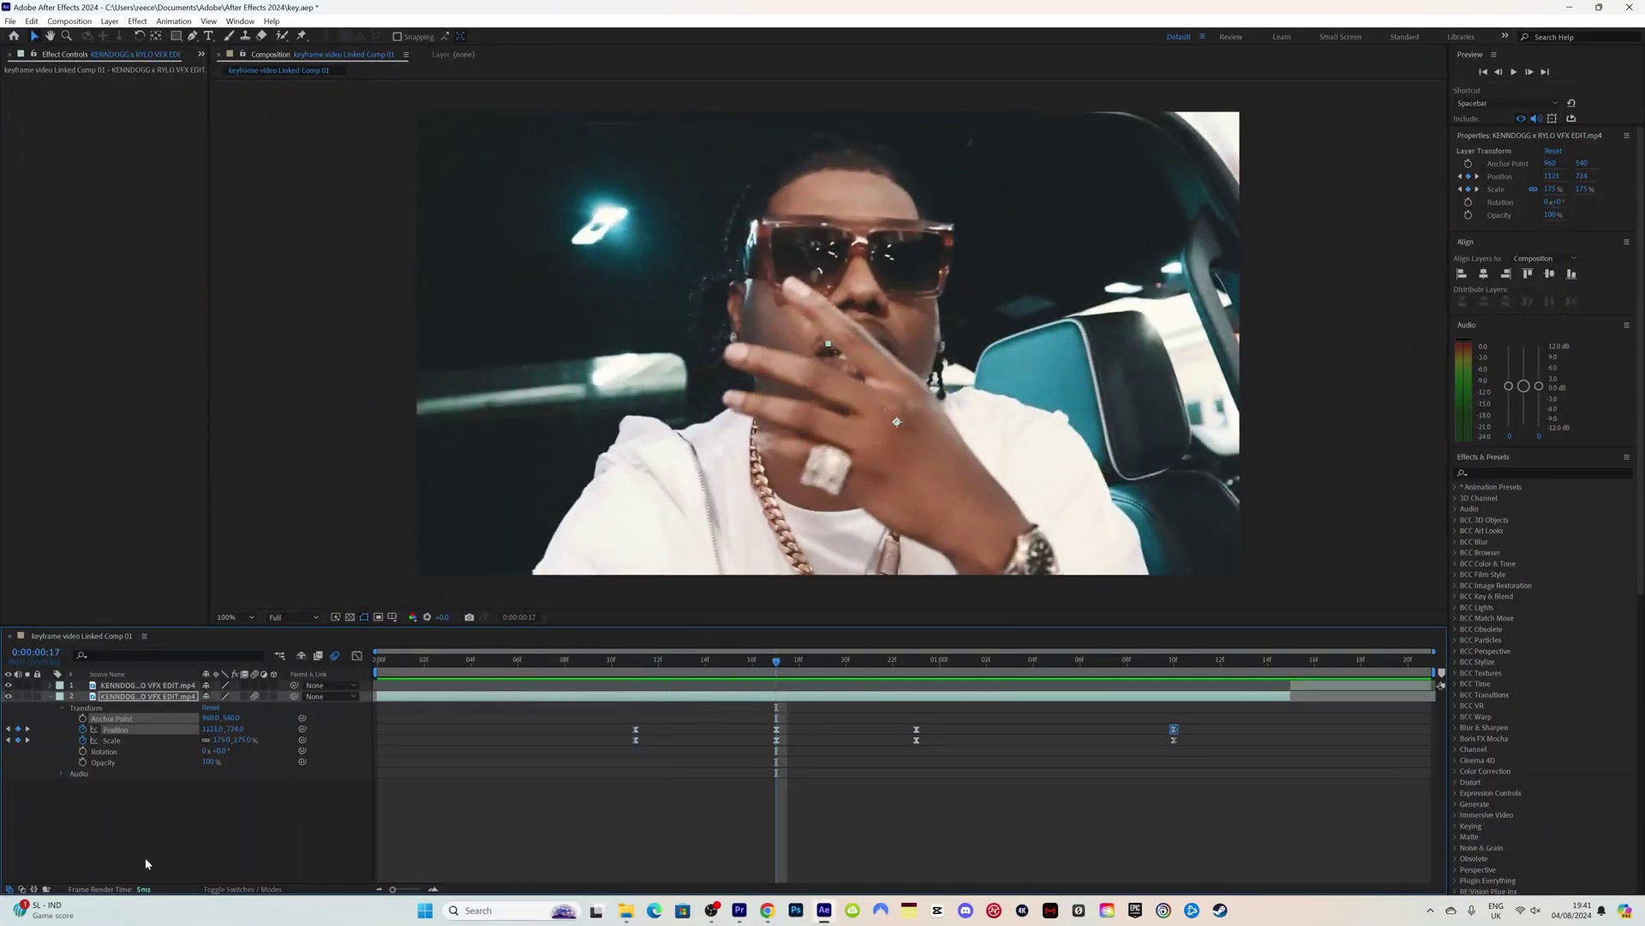
right_click(229, 835)
mouse_move(360, 667)
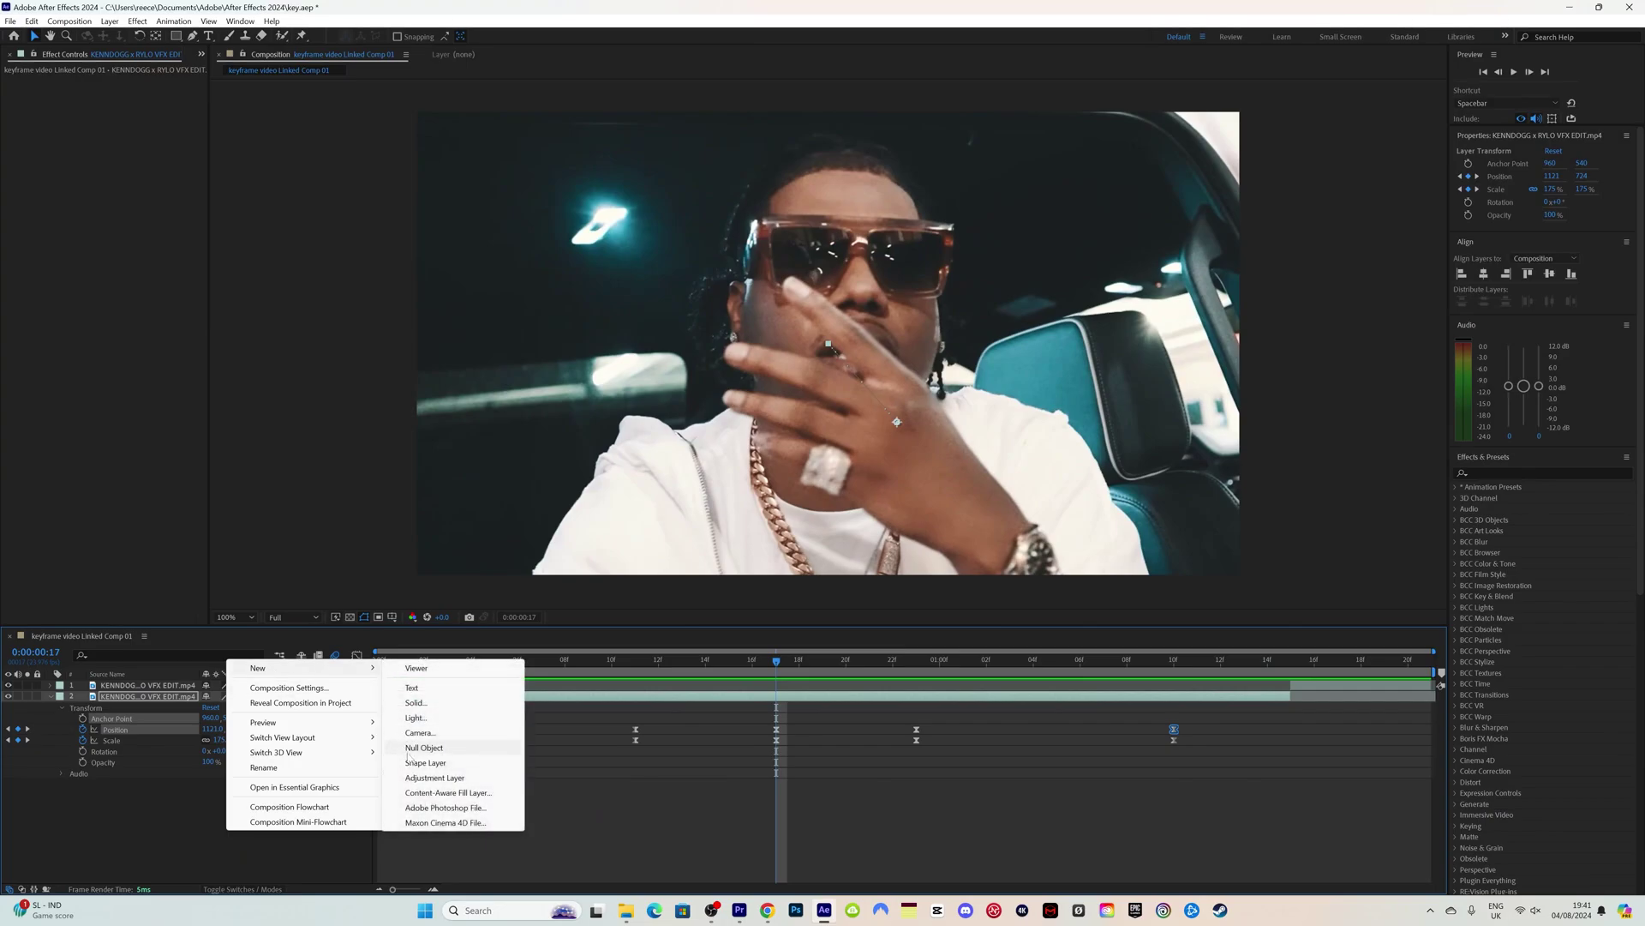
click(431, 777)
double_click(706, 699)
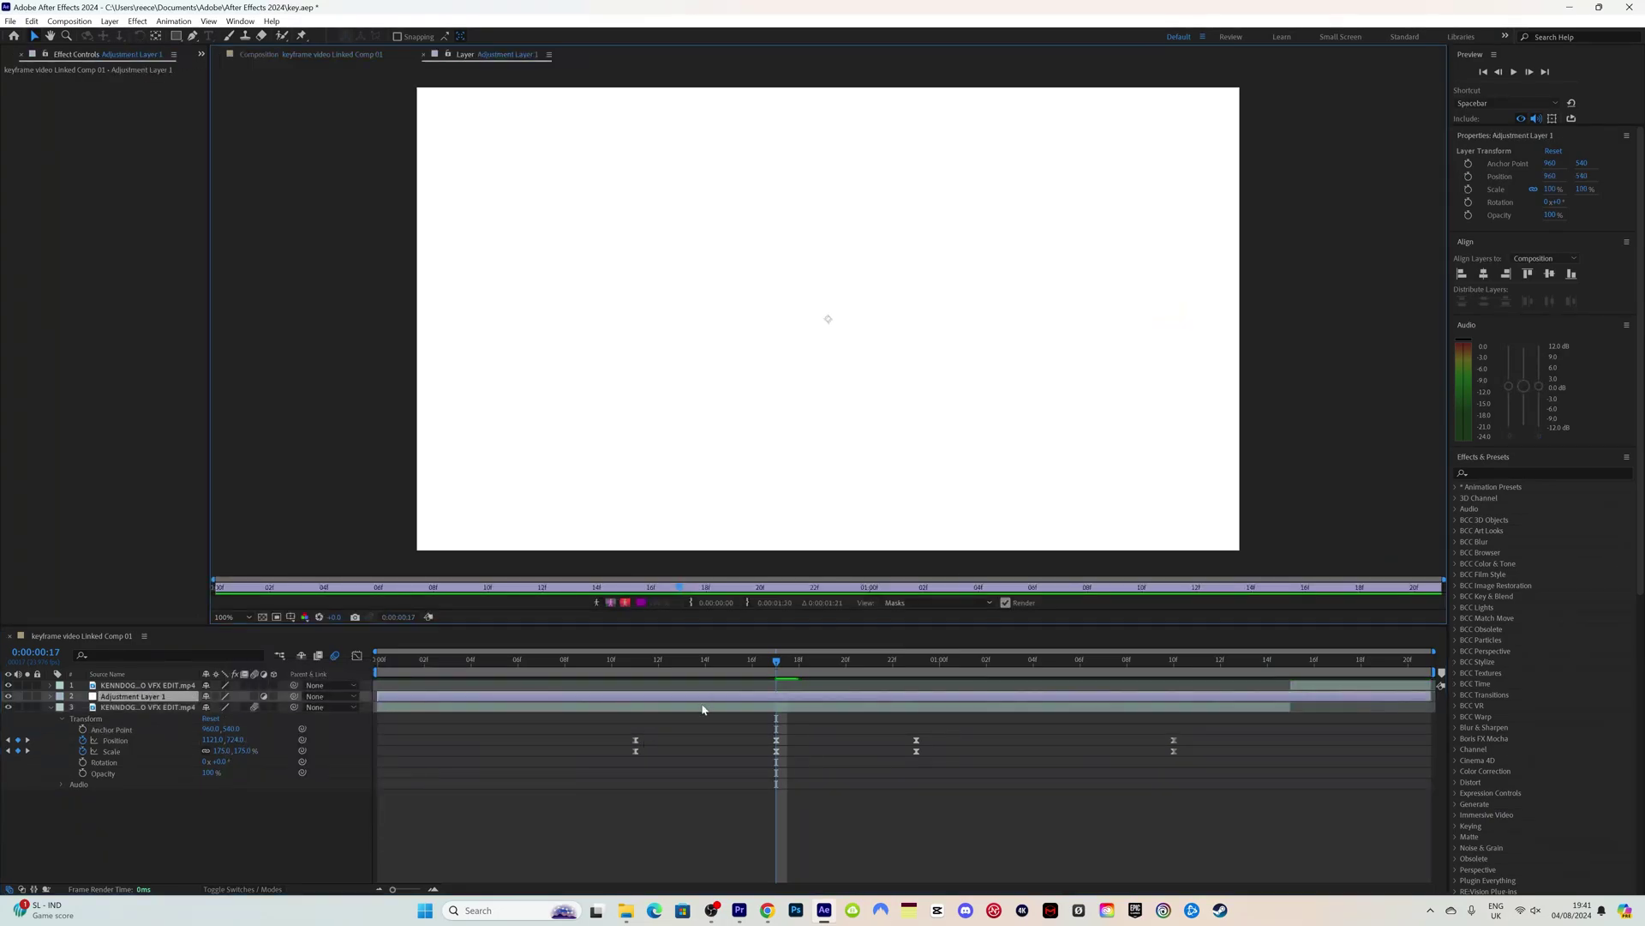
click(378, 55)
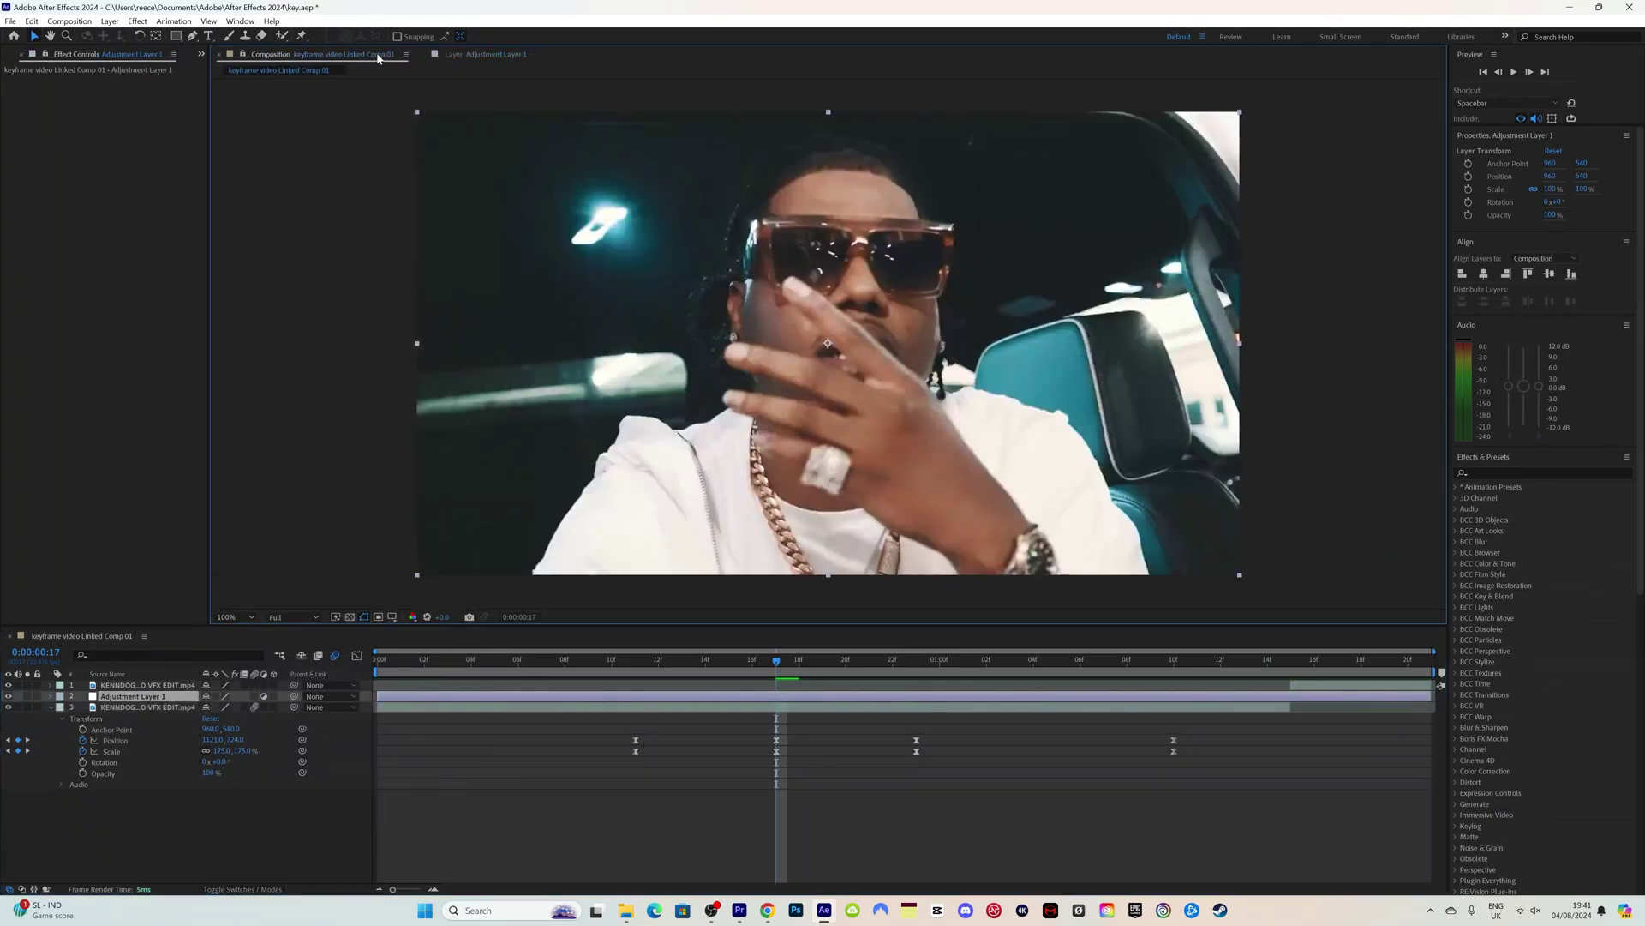
- Open the Ultimate SHAKE Preset Pack folder within the user animation presets
click(1493, 473)
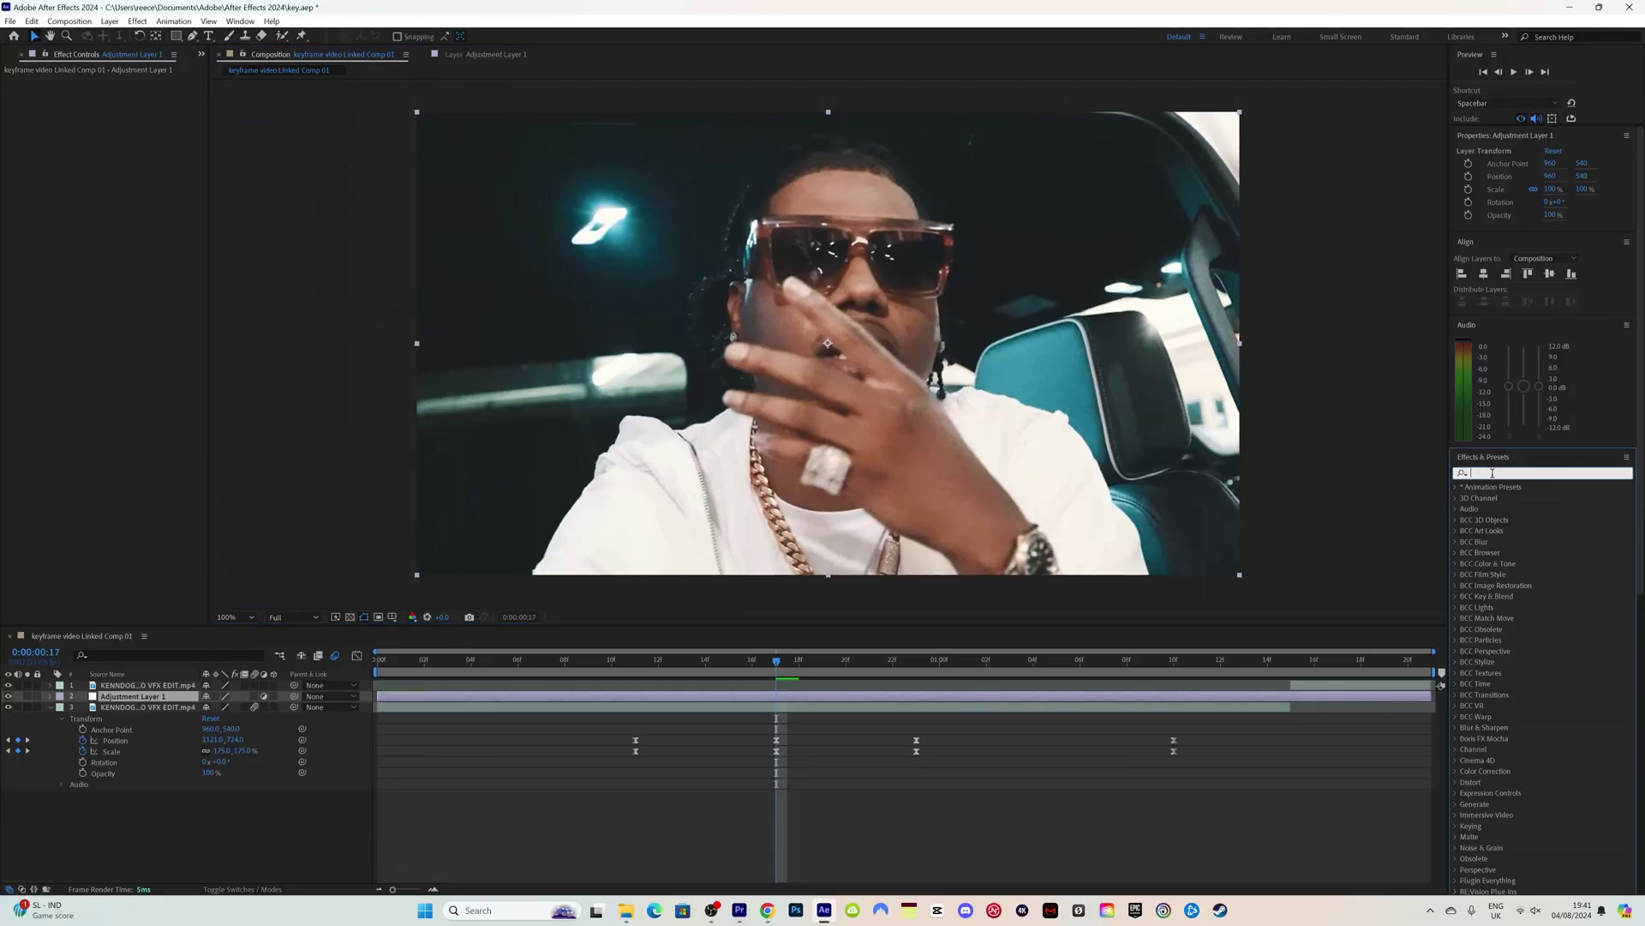
click(1456, 486)
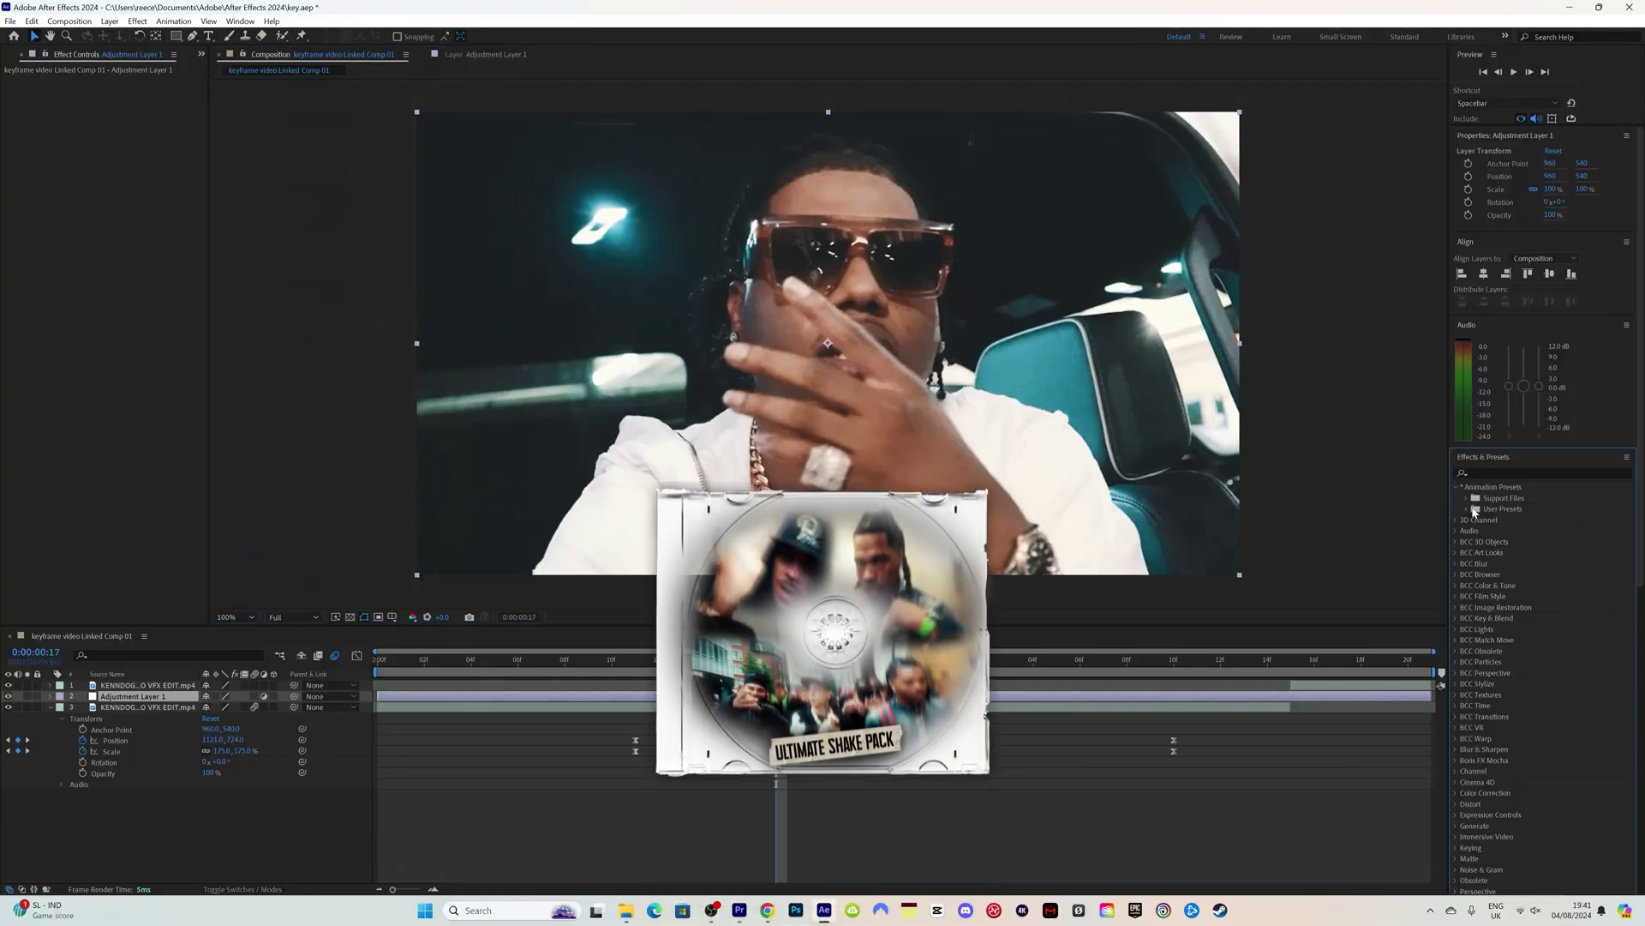
click(1467, 510)
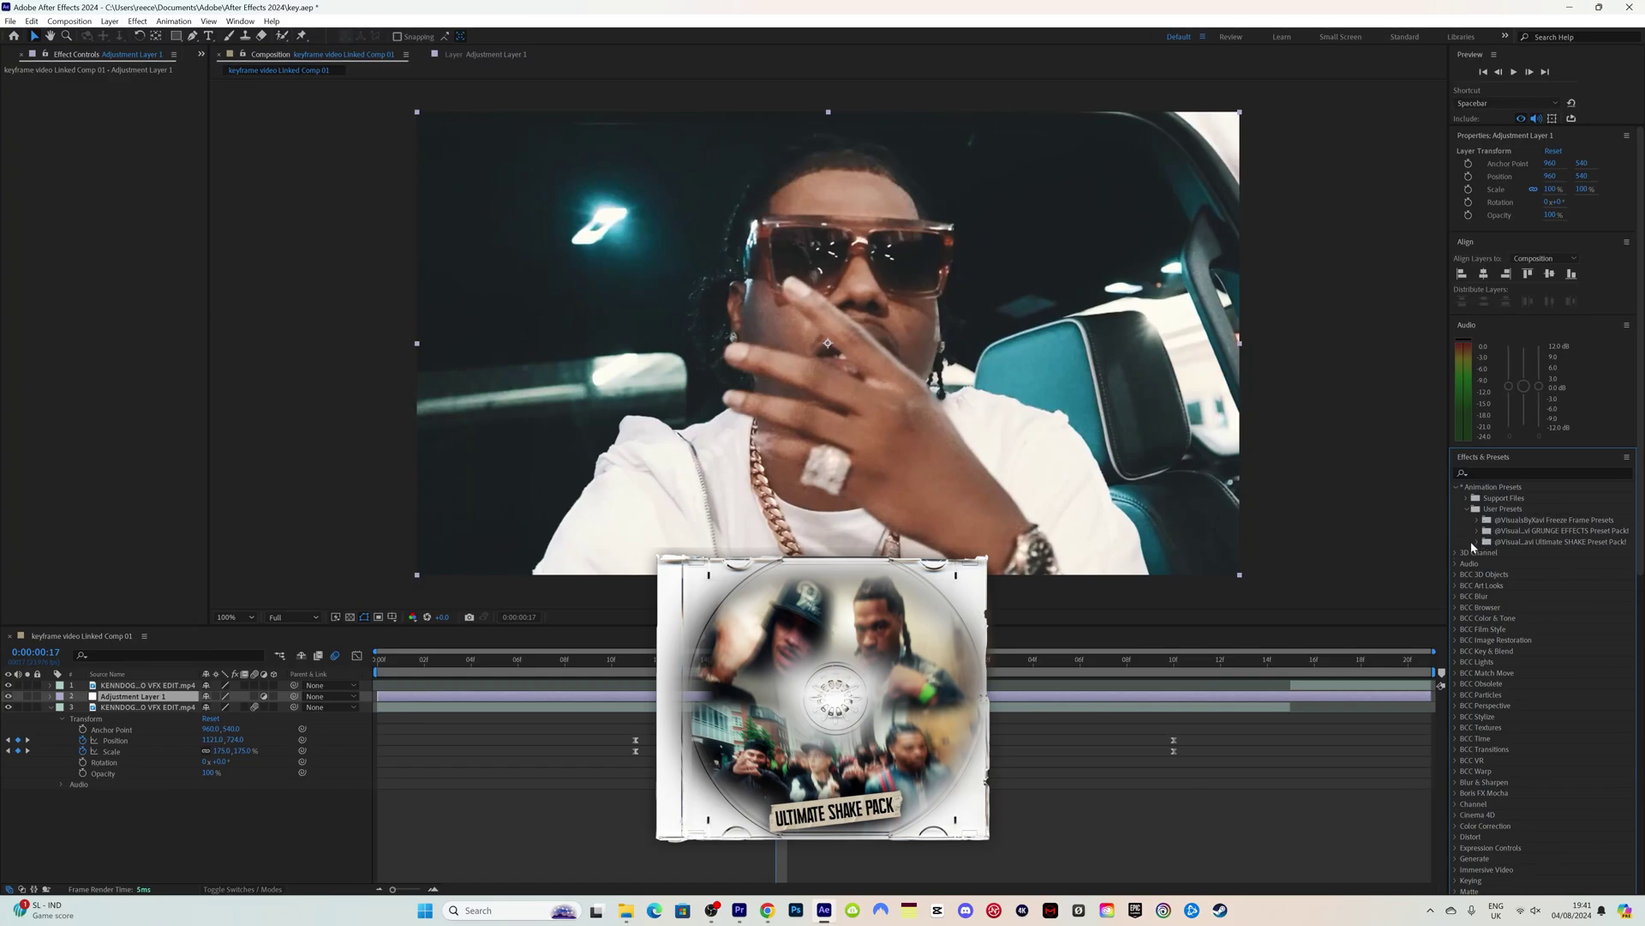
click(1476, 543)
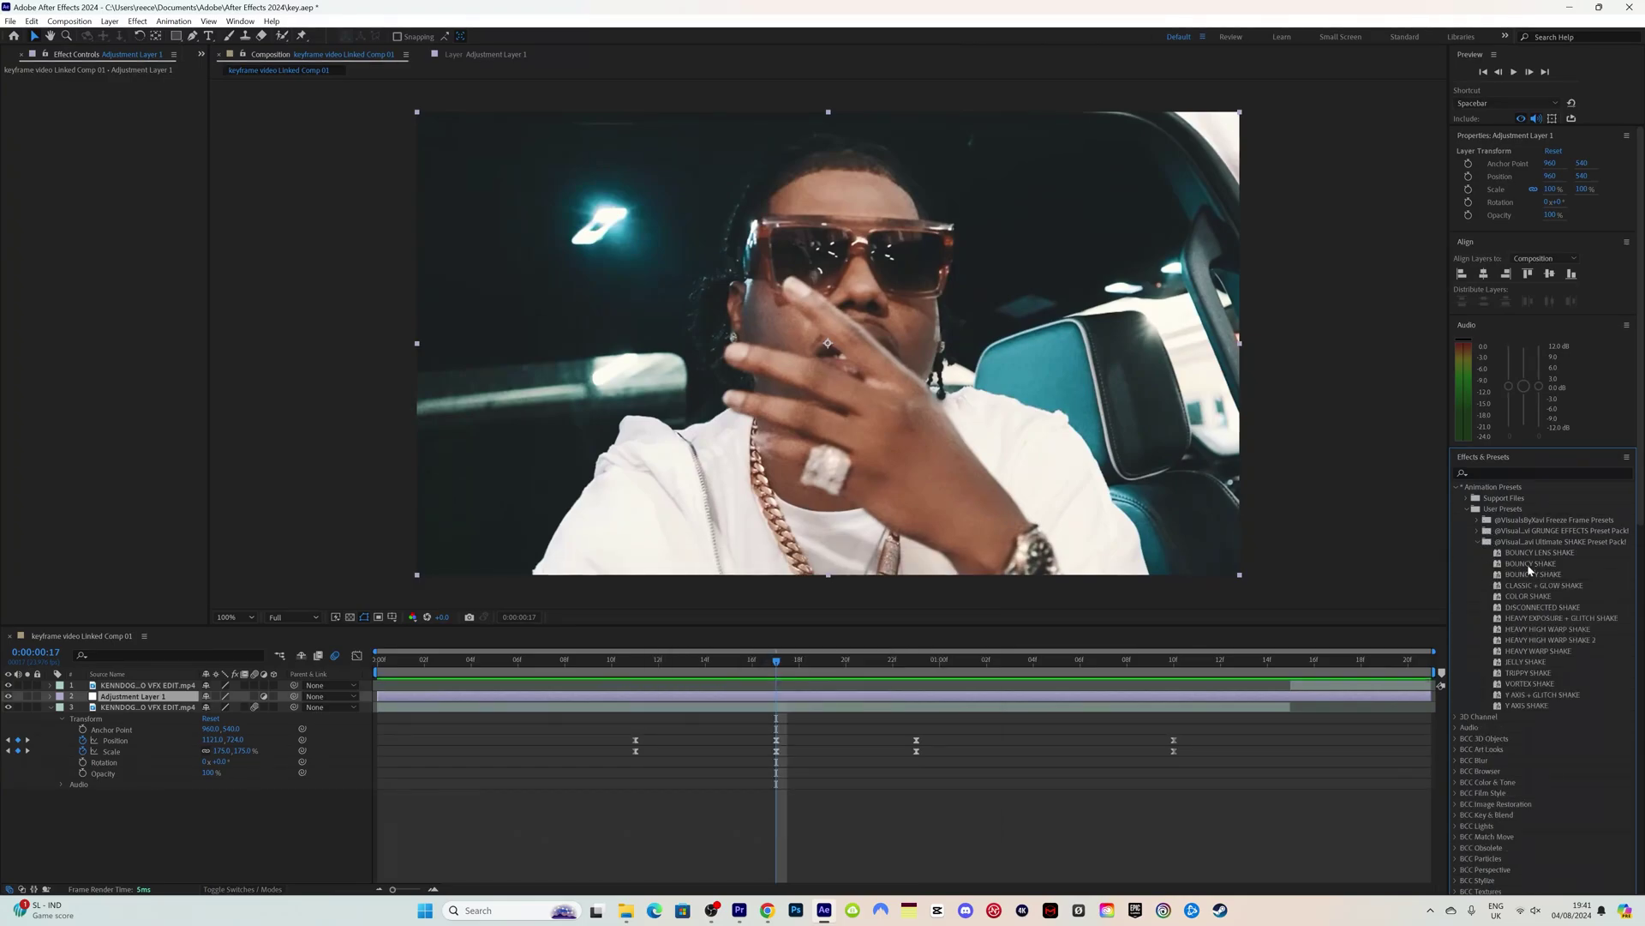
- Apply the BOUNCY SHAKE preset to the adjustment layer, reveal its keyframes, and try shifting the layer five frames earlier
click(1529, 565)
drag(1520, 566, 868, 696)
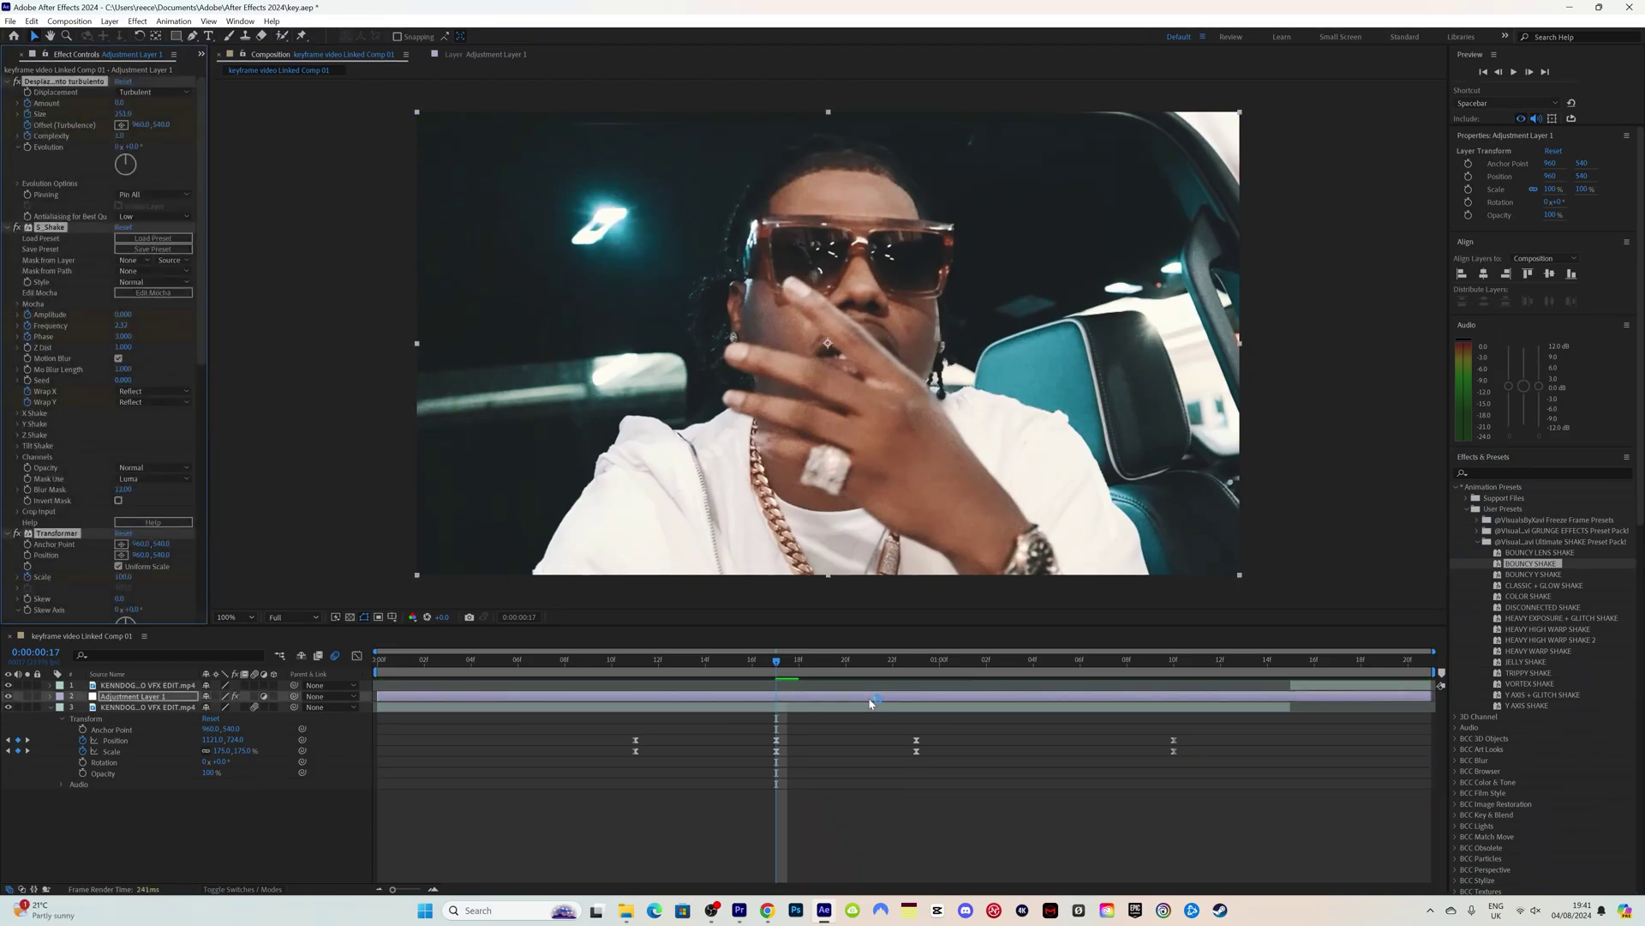
key(u)
drag(885, 699, 447, 662)
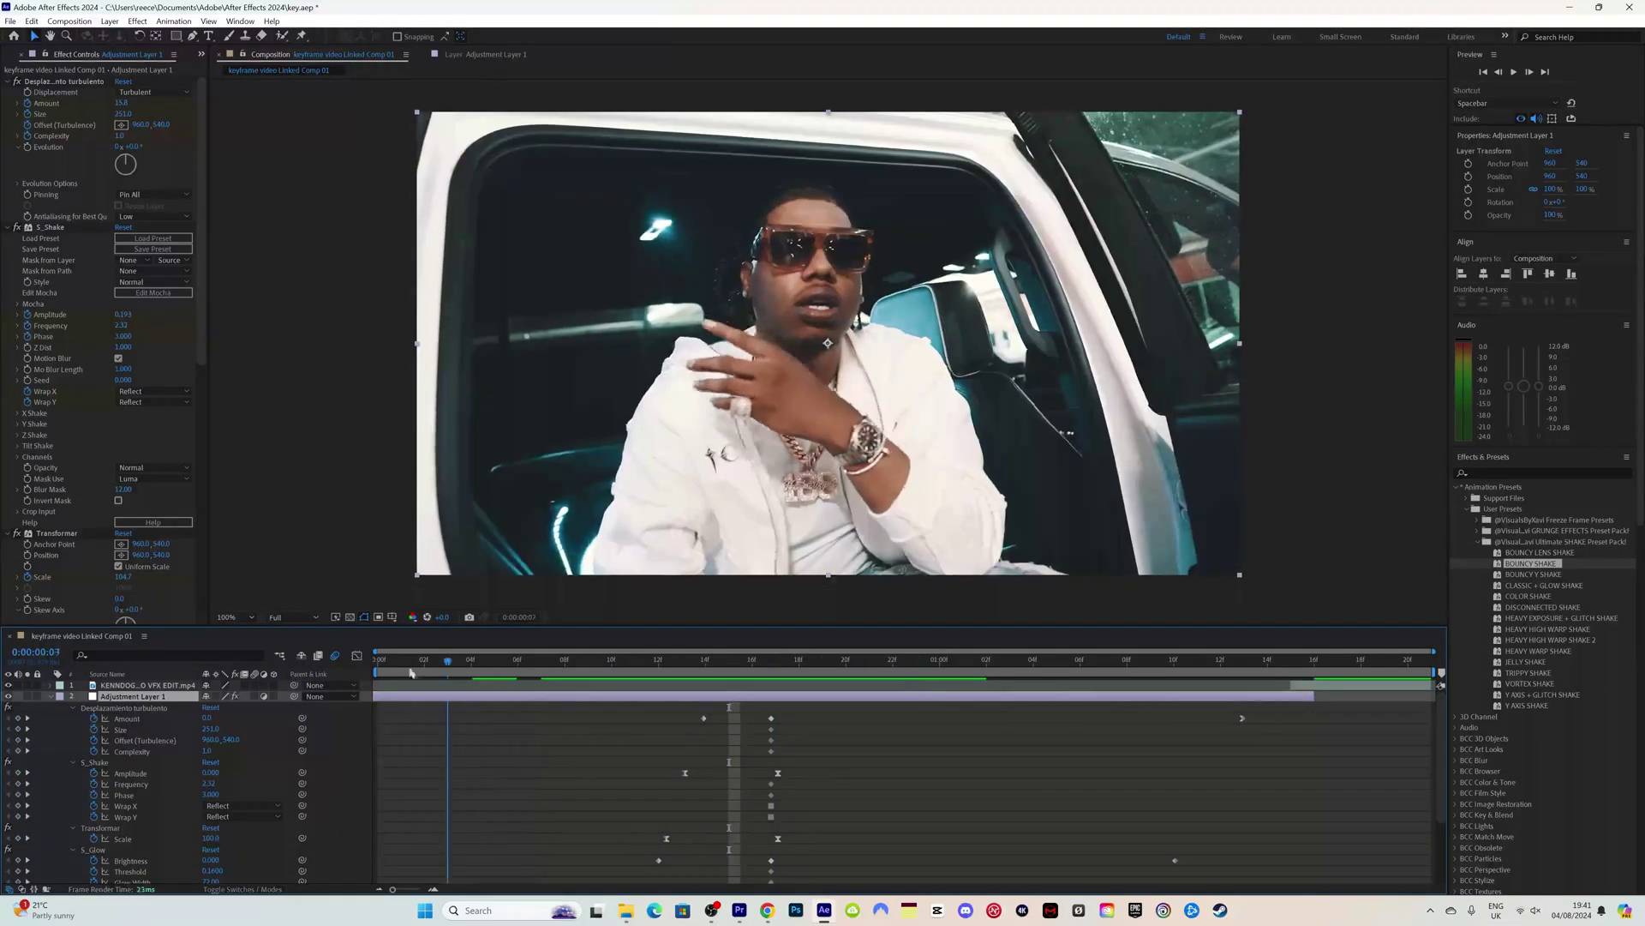
- Play back the bouncy shake from the start of the composition, and undo the preset's application
key(Home)
key(space)
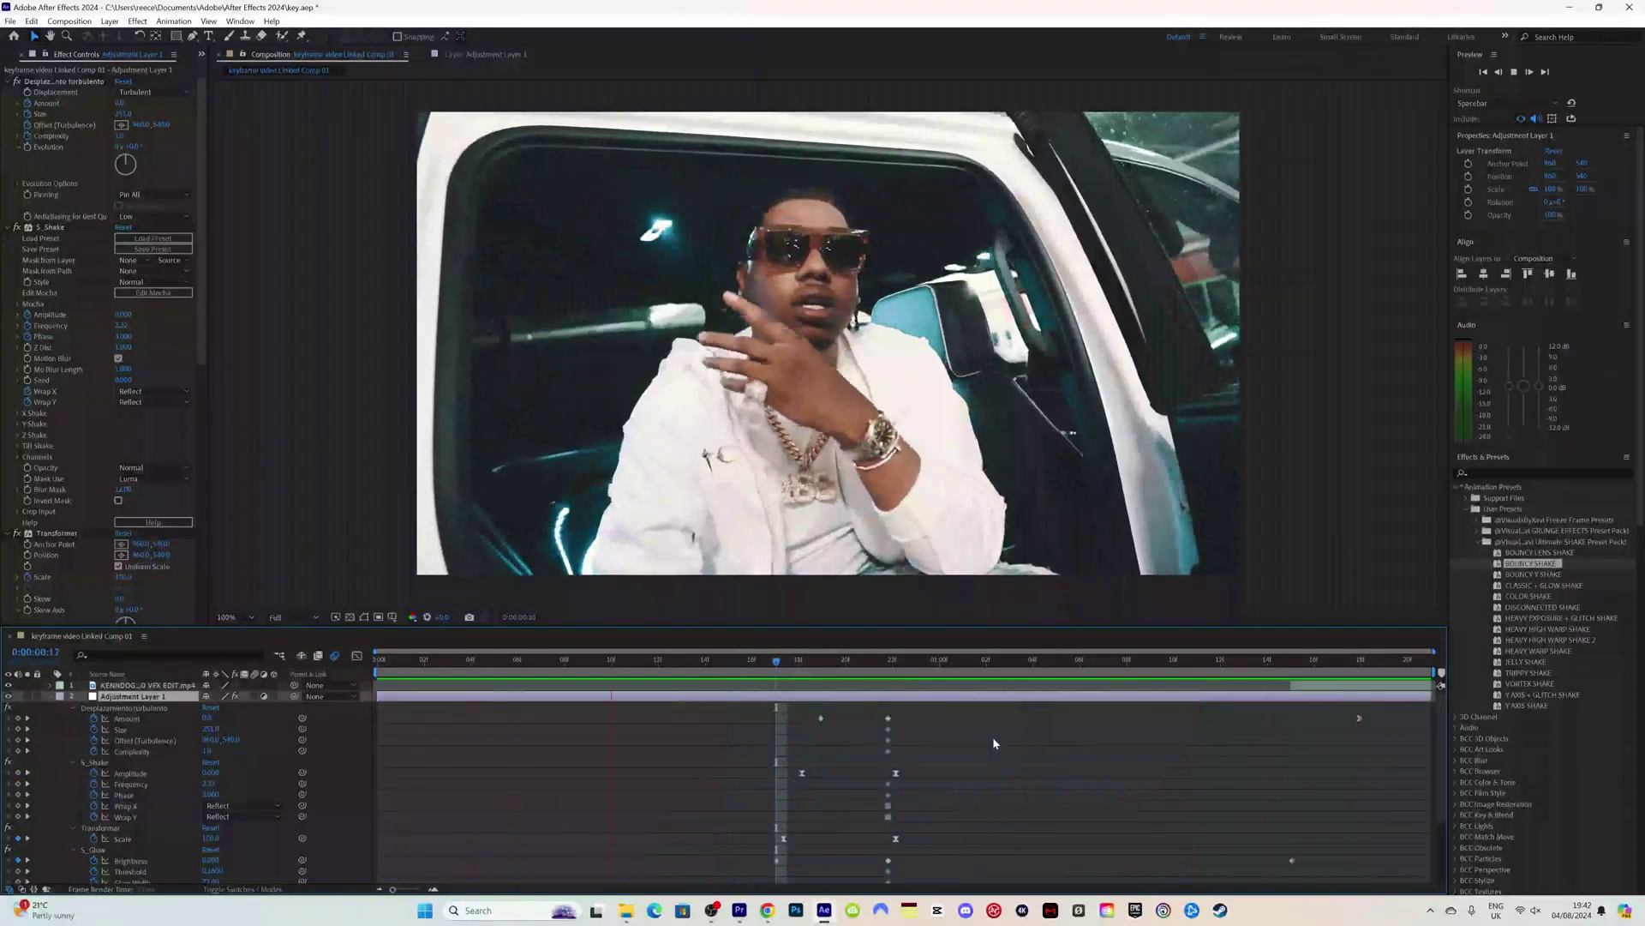
key(ctrl+z)
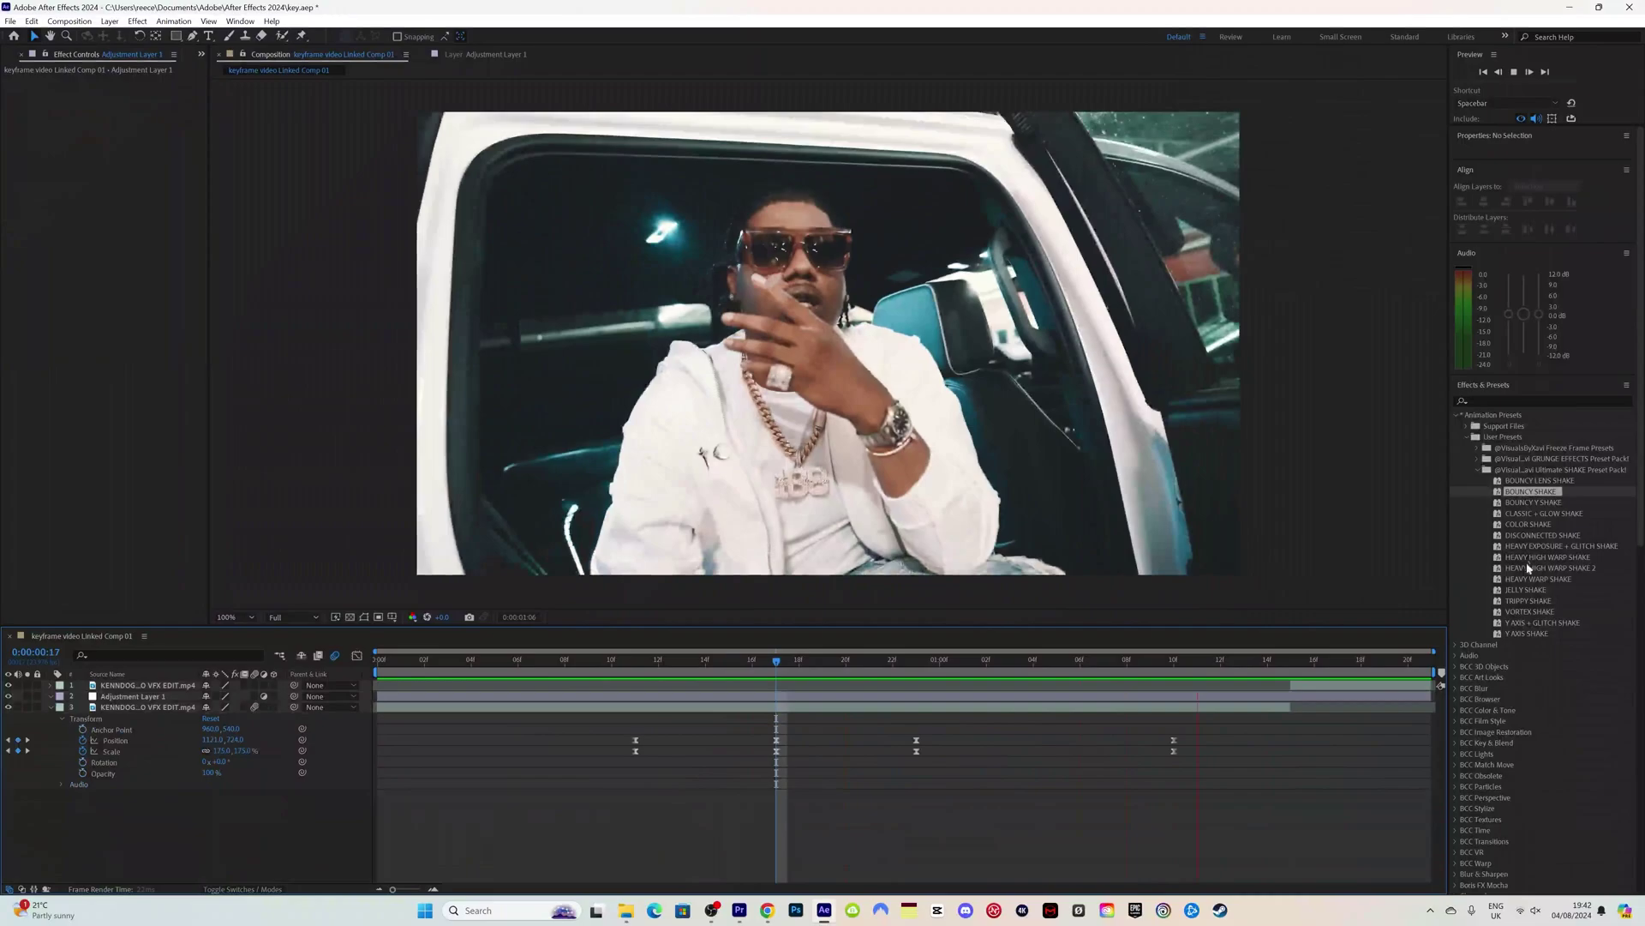
- Apply the BOUNCY Y SHAKE preset to the adjustment layer and shift the layer five frames earlier
click(1526, 504)
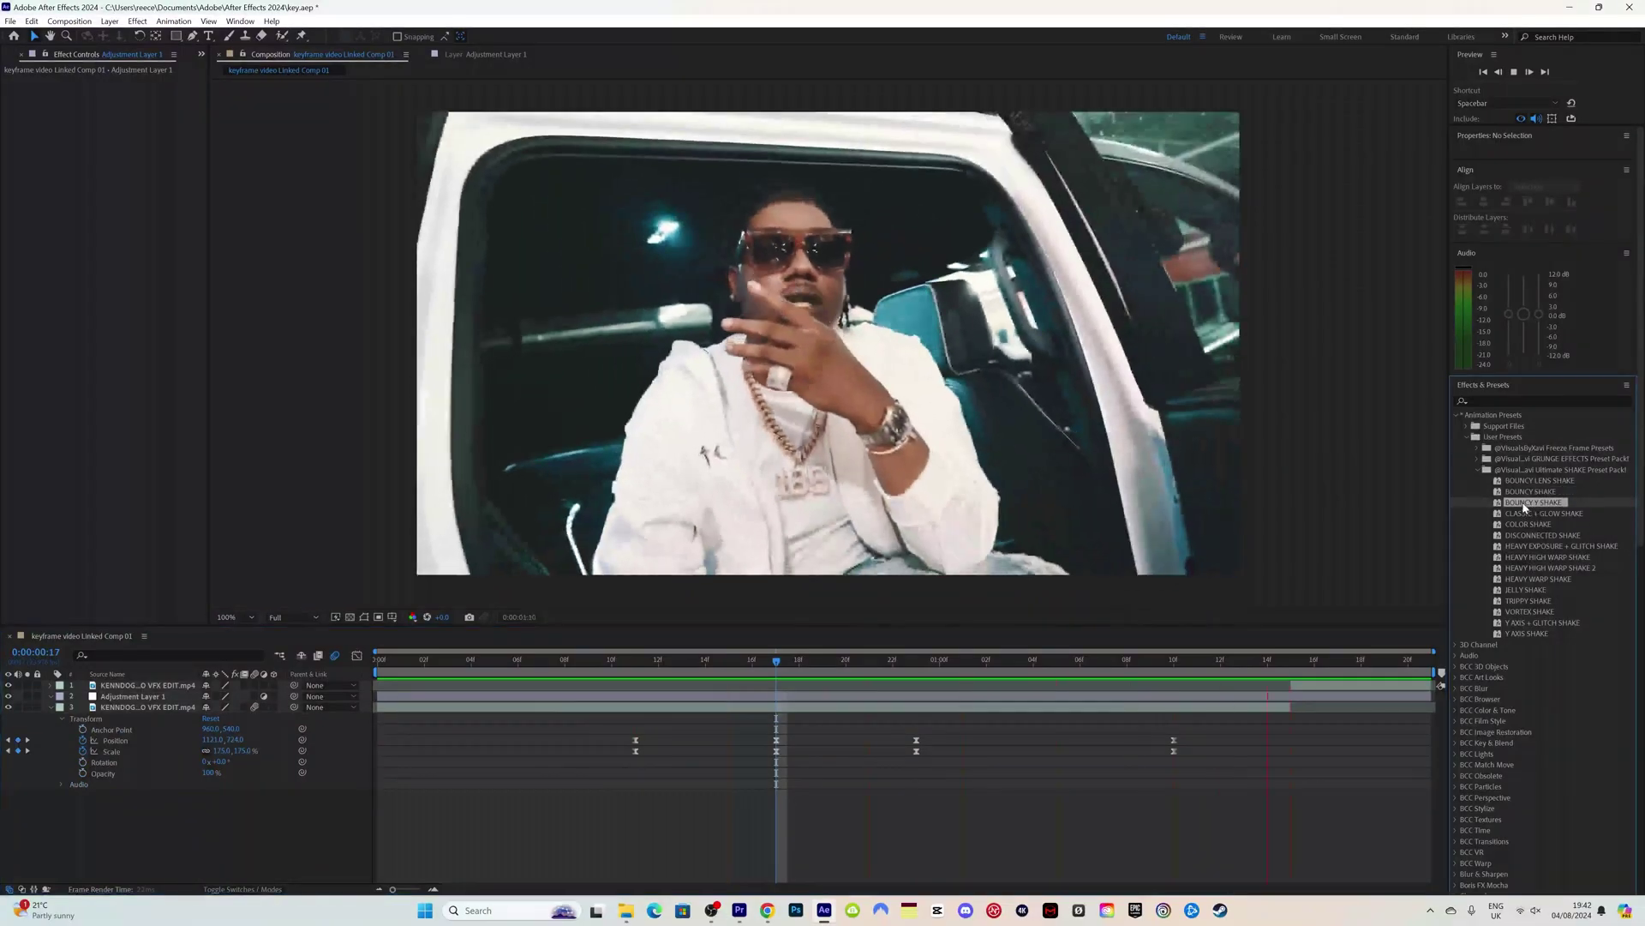
drag(1525, 505, 869, 696)
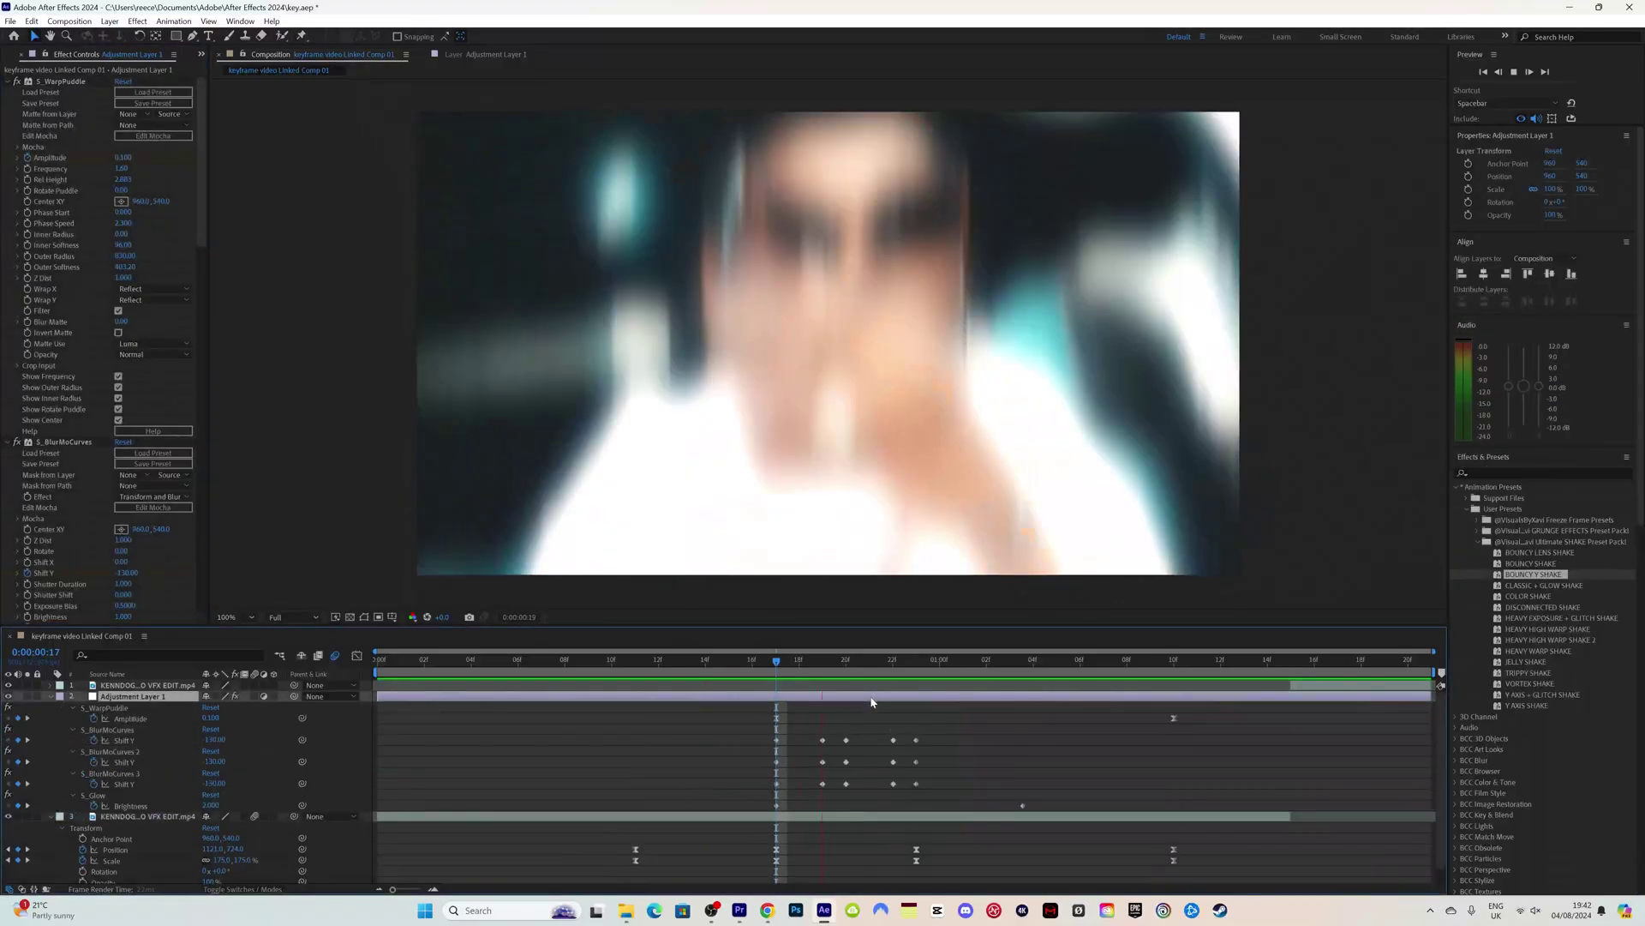
drag(824, 699, 863, 676)
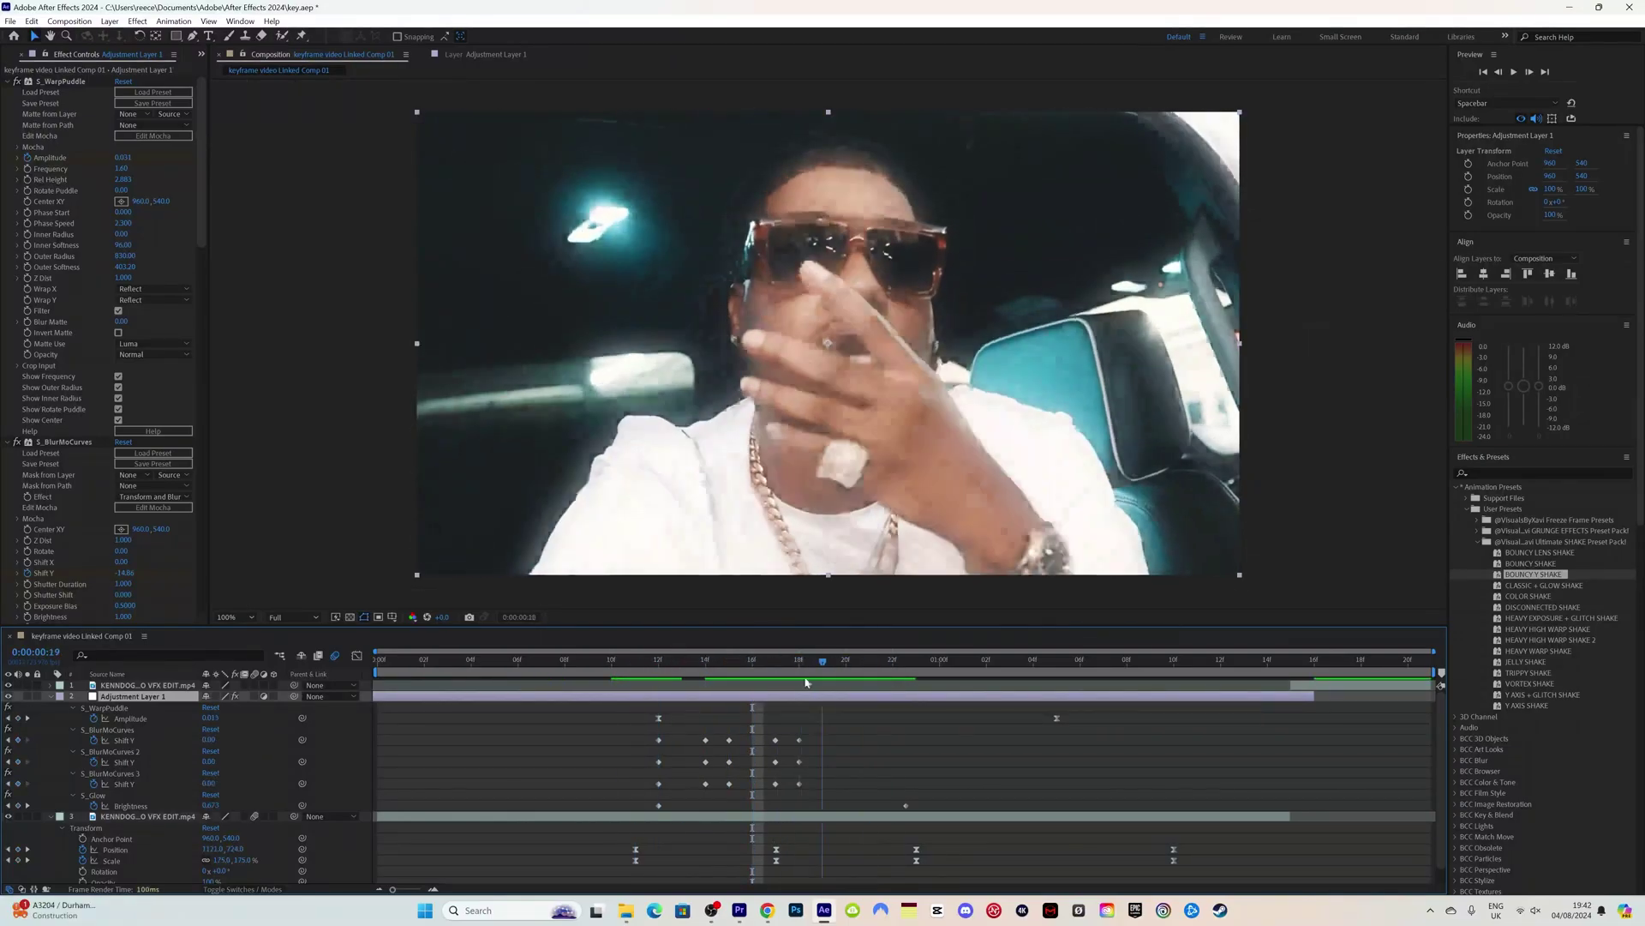
- Cut away the adjustment layer's portion before 0:00:00:12, slide the remainder to start at 0:00:00:17, and preview from 0:00:00:08
click(651, 682)
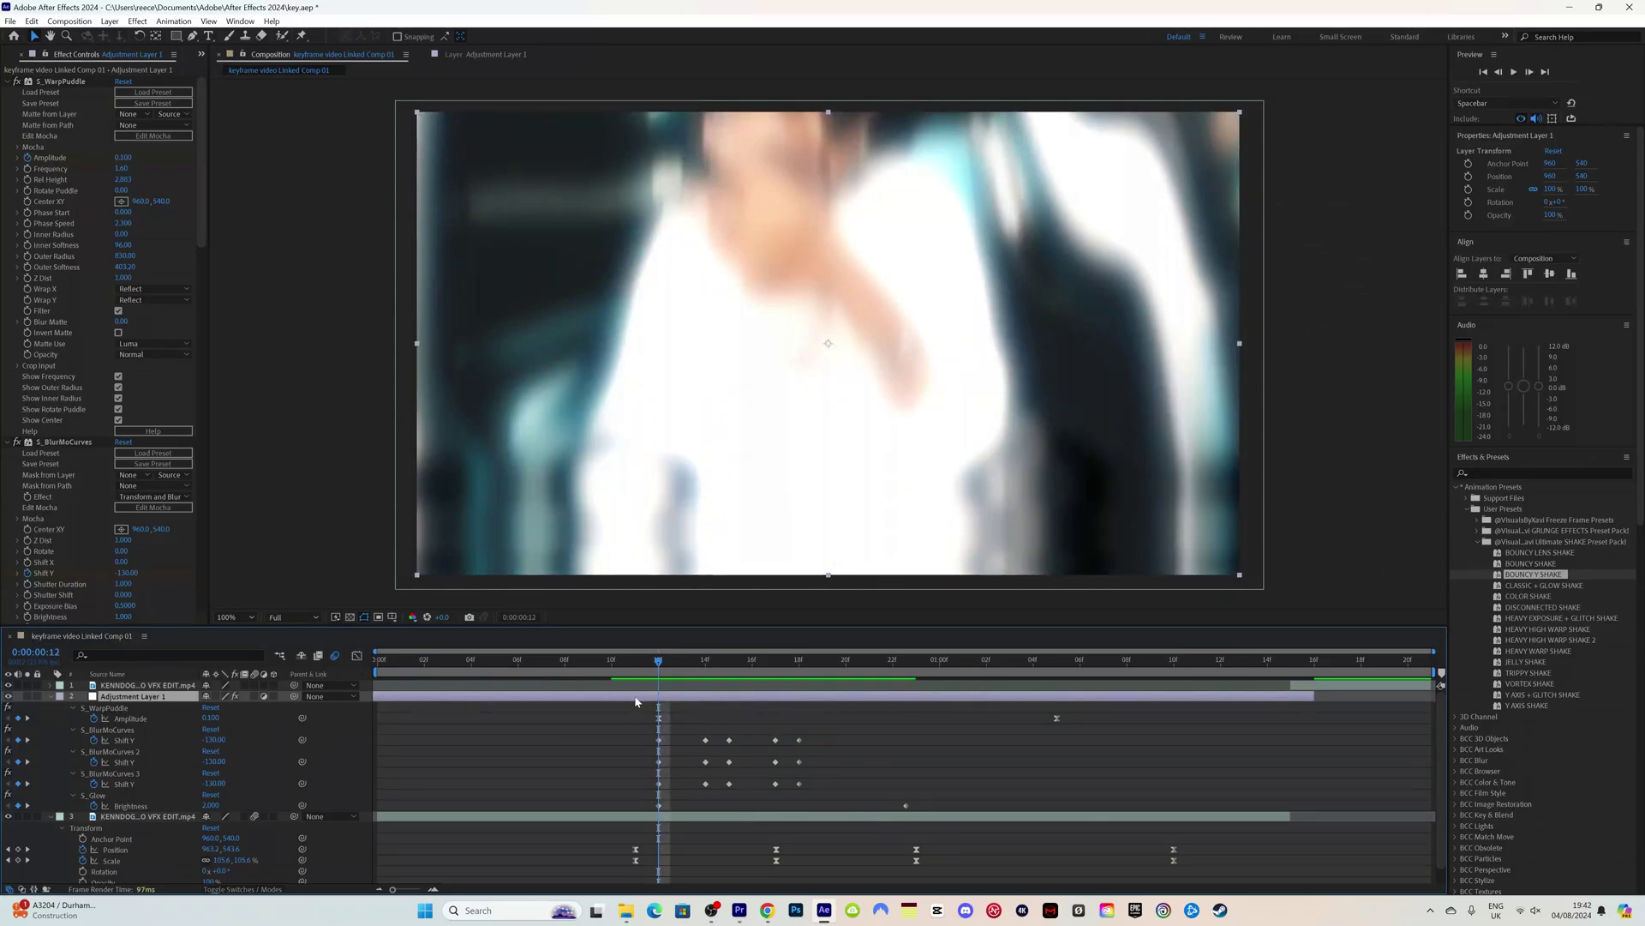
key(ctrl+d)
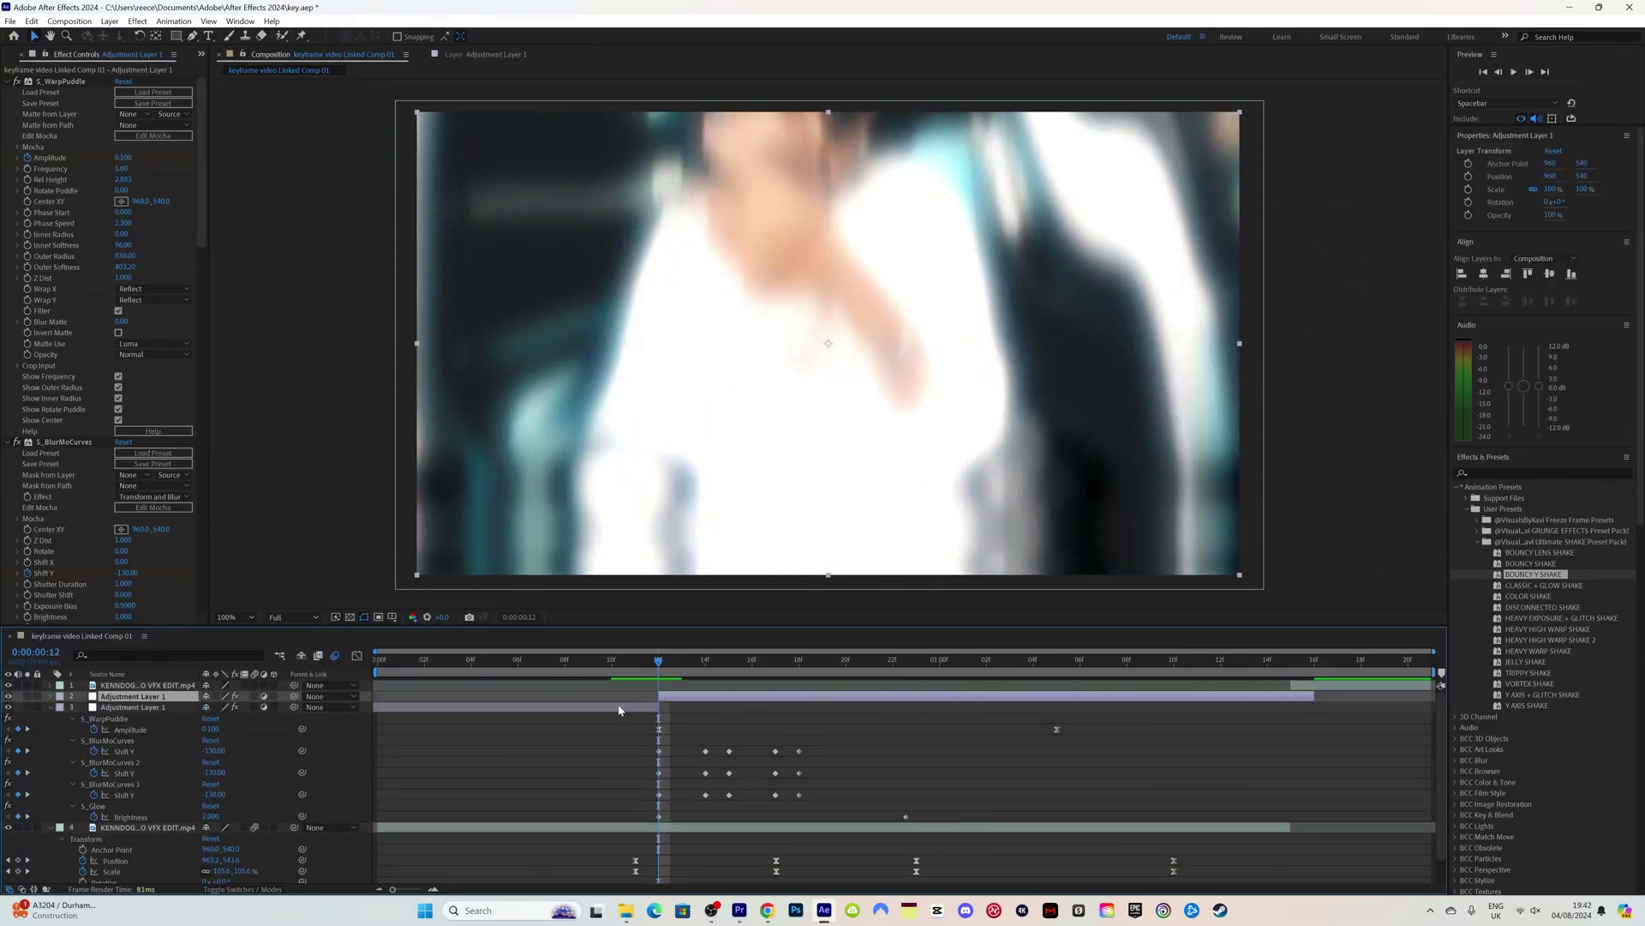
key(Delete)
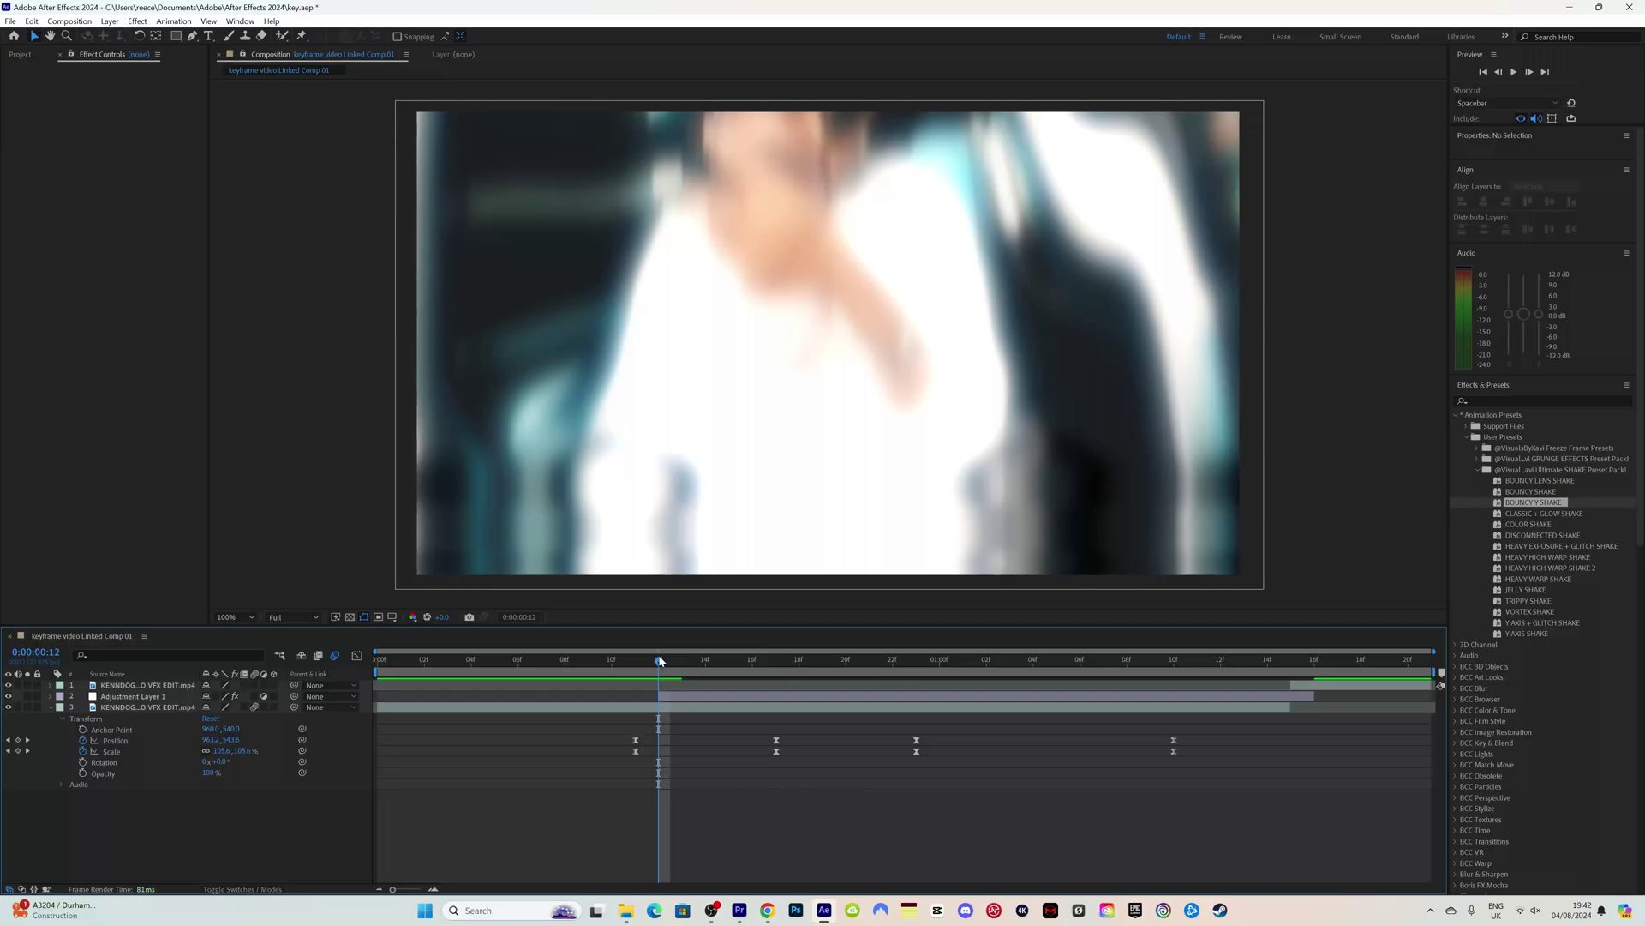
drag(659, 659, 840, 688)
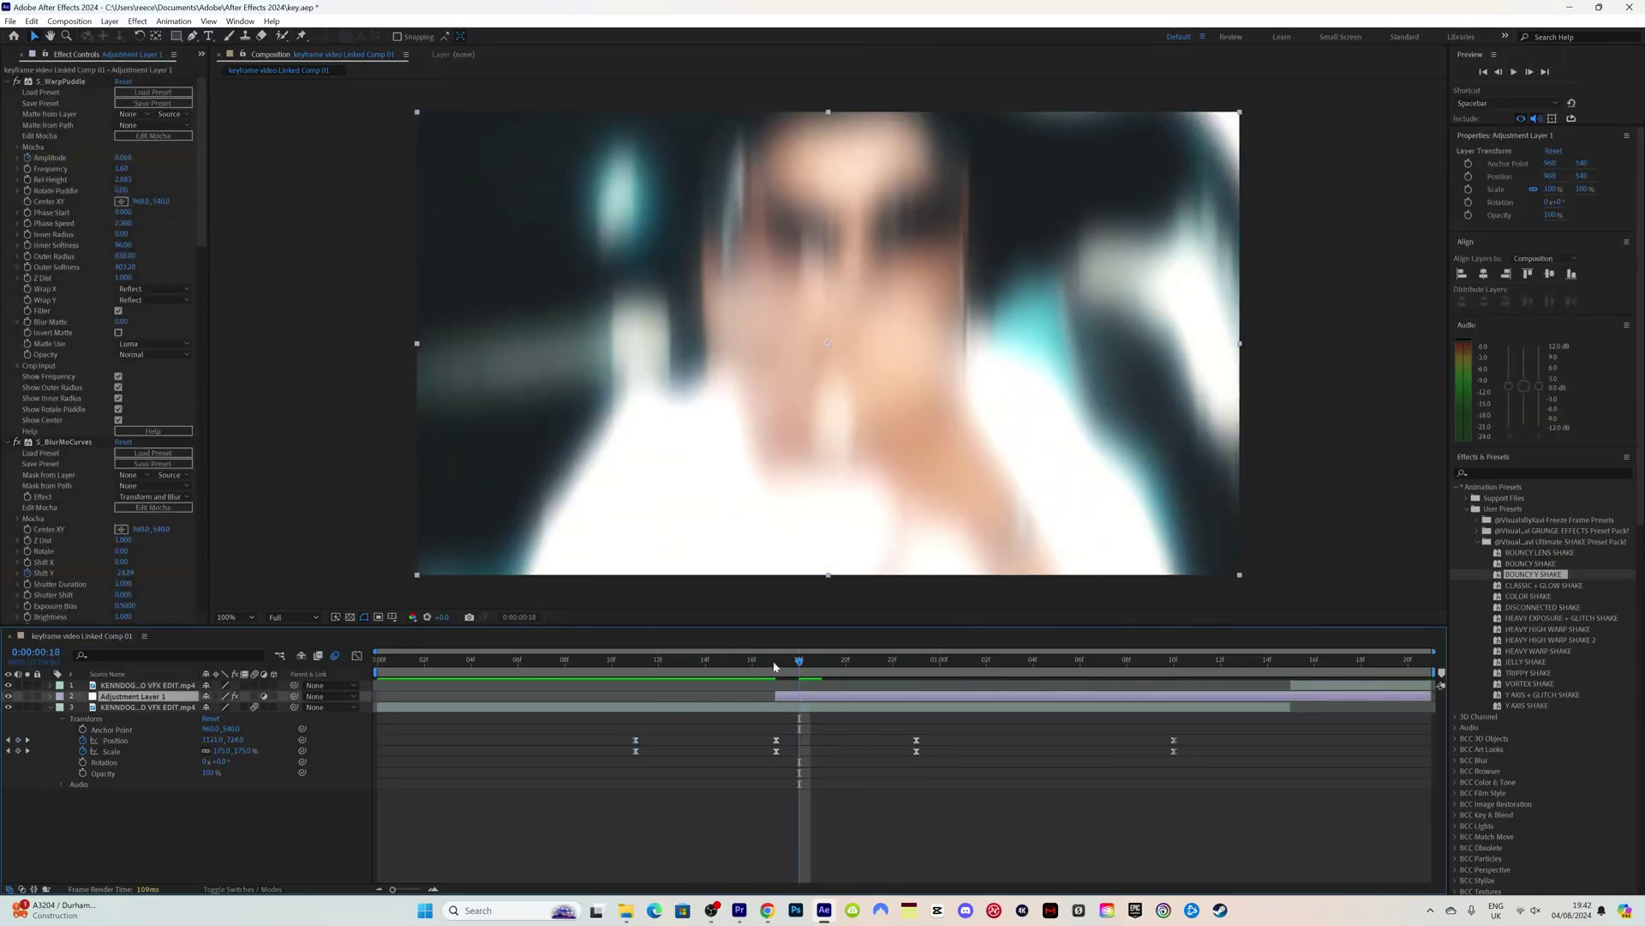
click(564, 660)
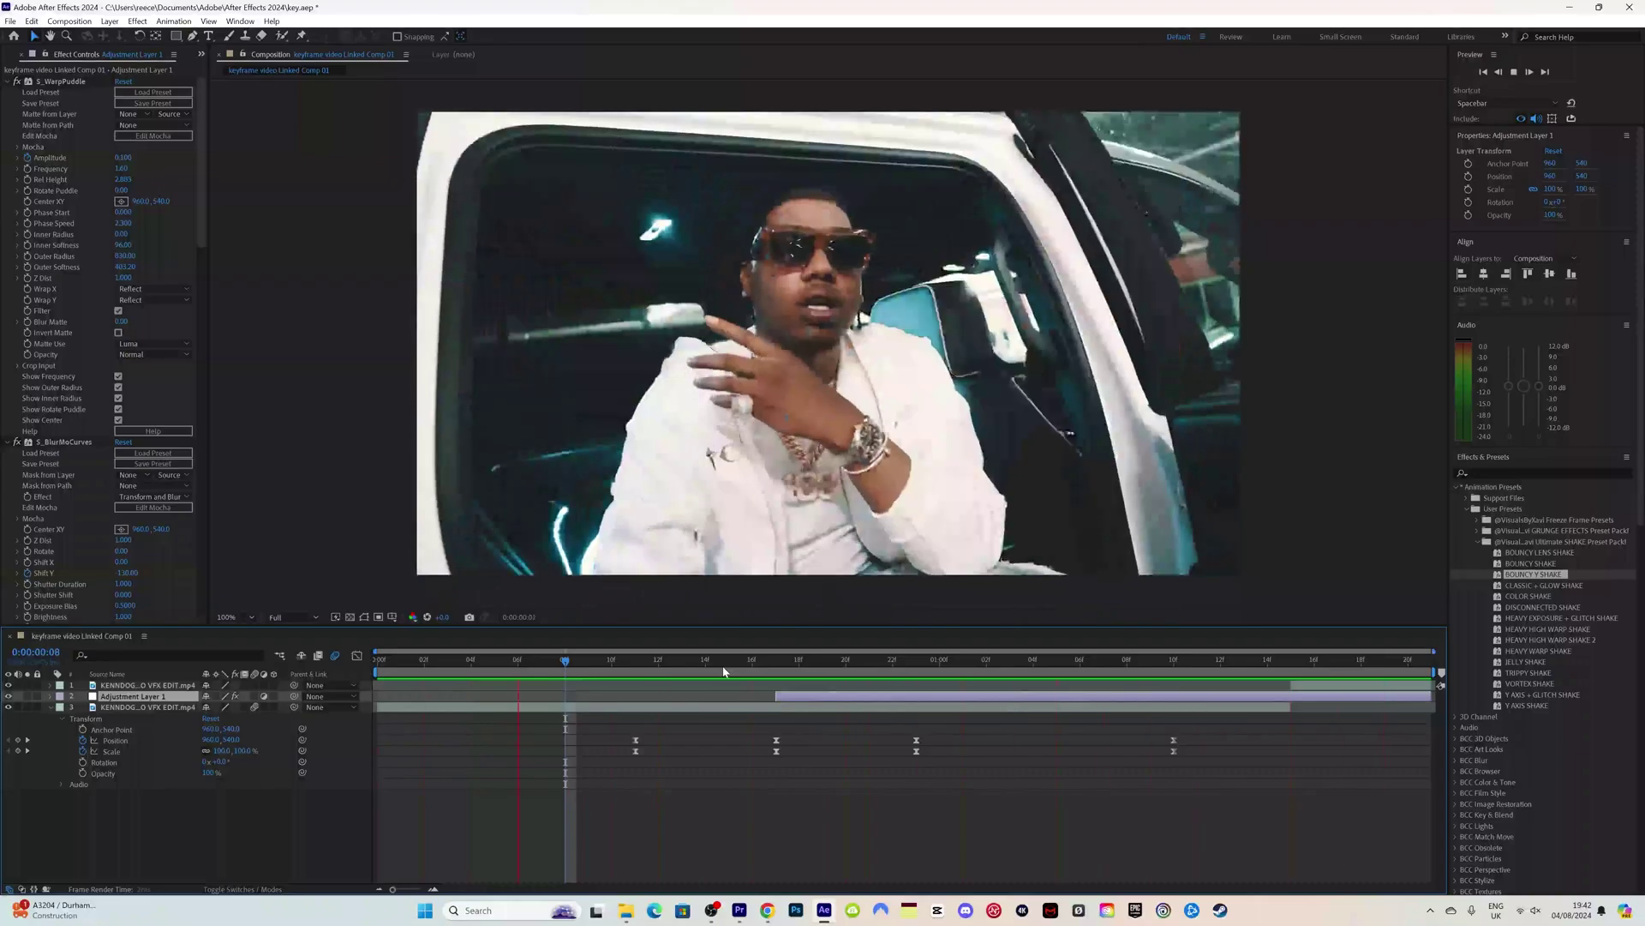
- Switch to Premiere Pro, play the edited sequence from 00:00:04:07, and render its preview
click(739, 910)
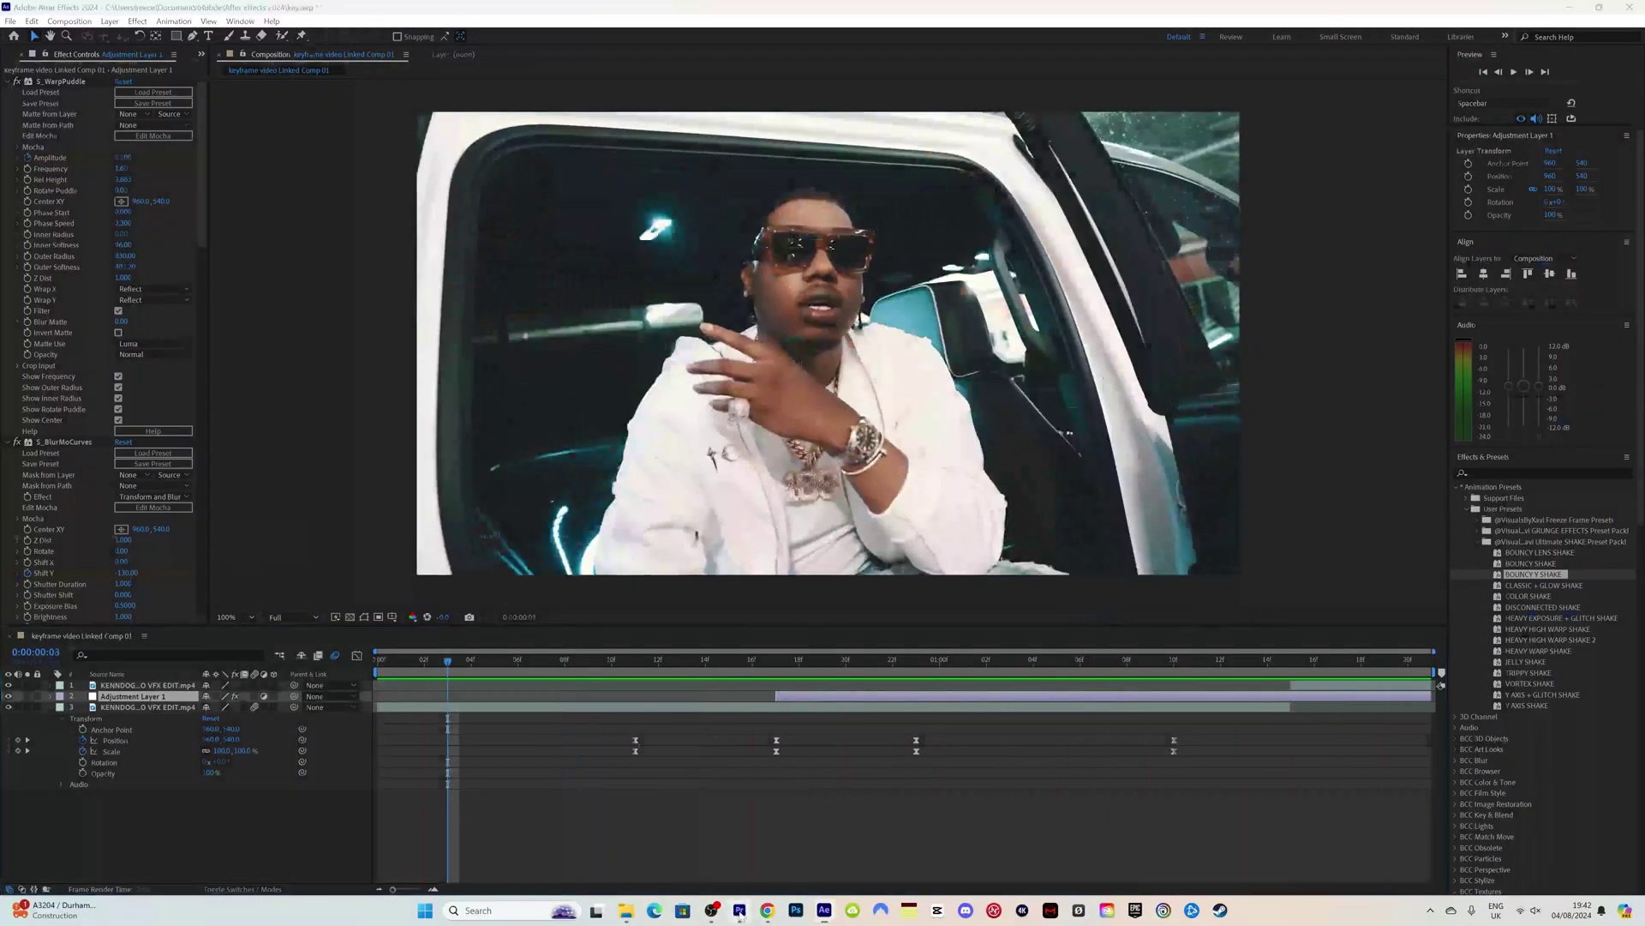
drag(842, 552, 830, 553)
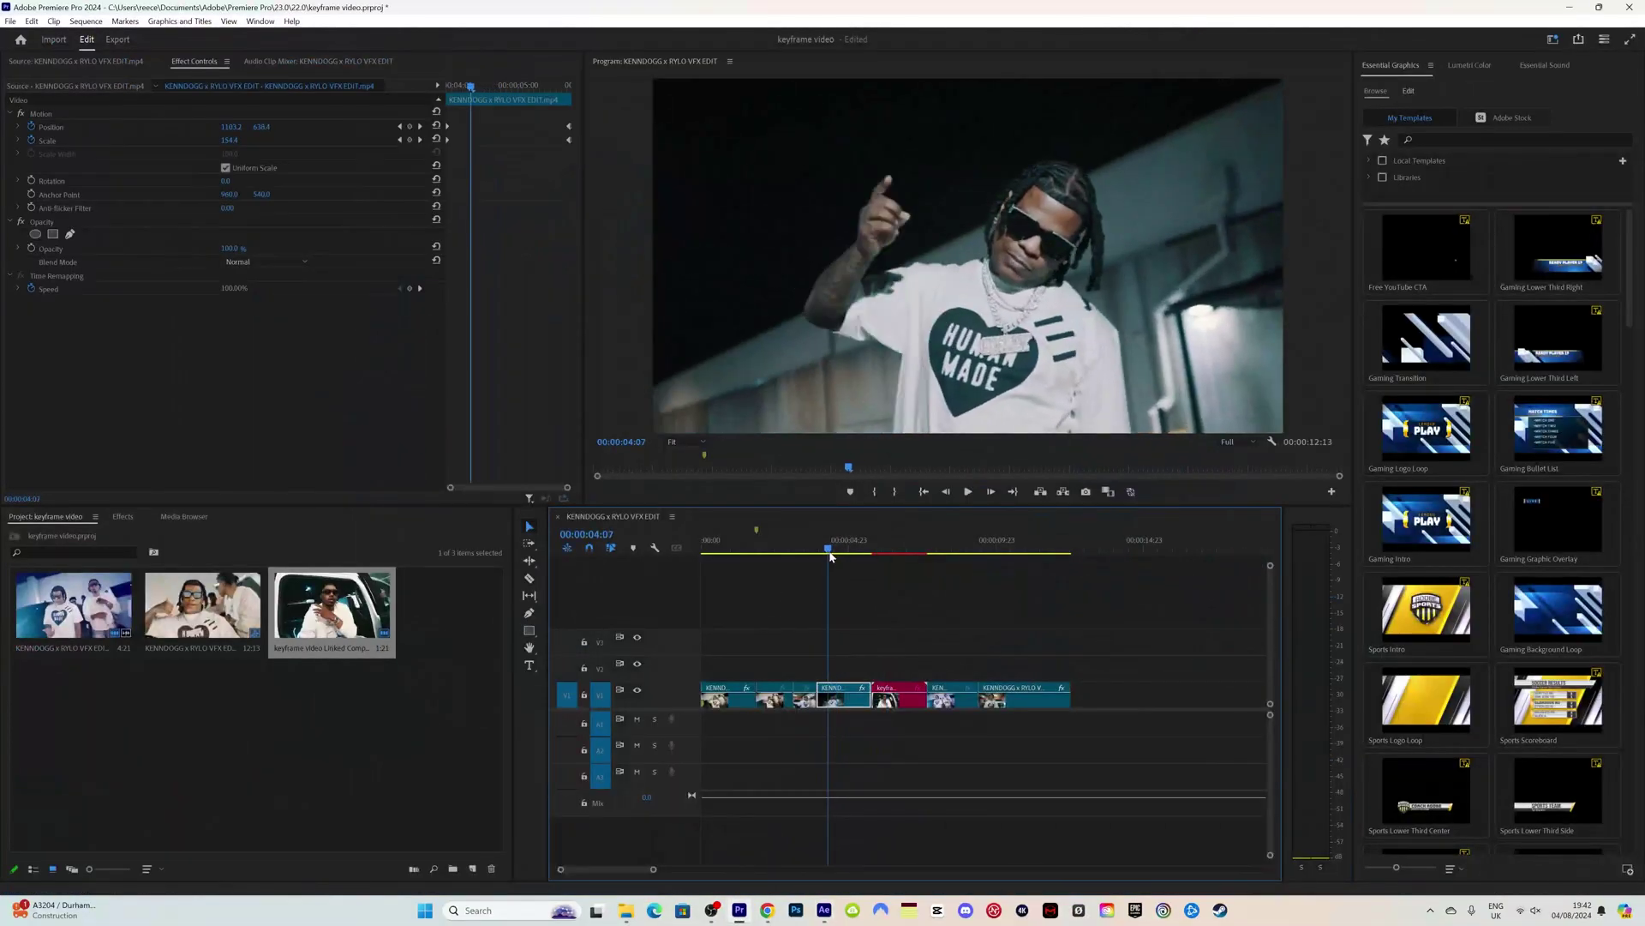
key(space)
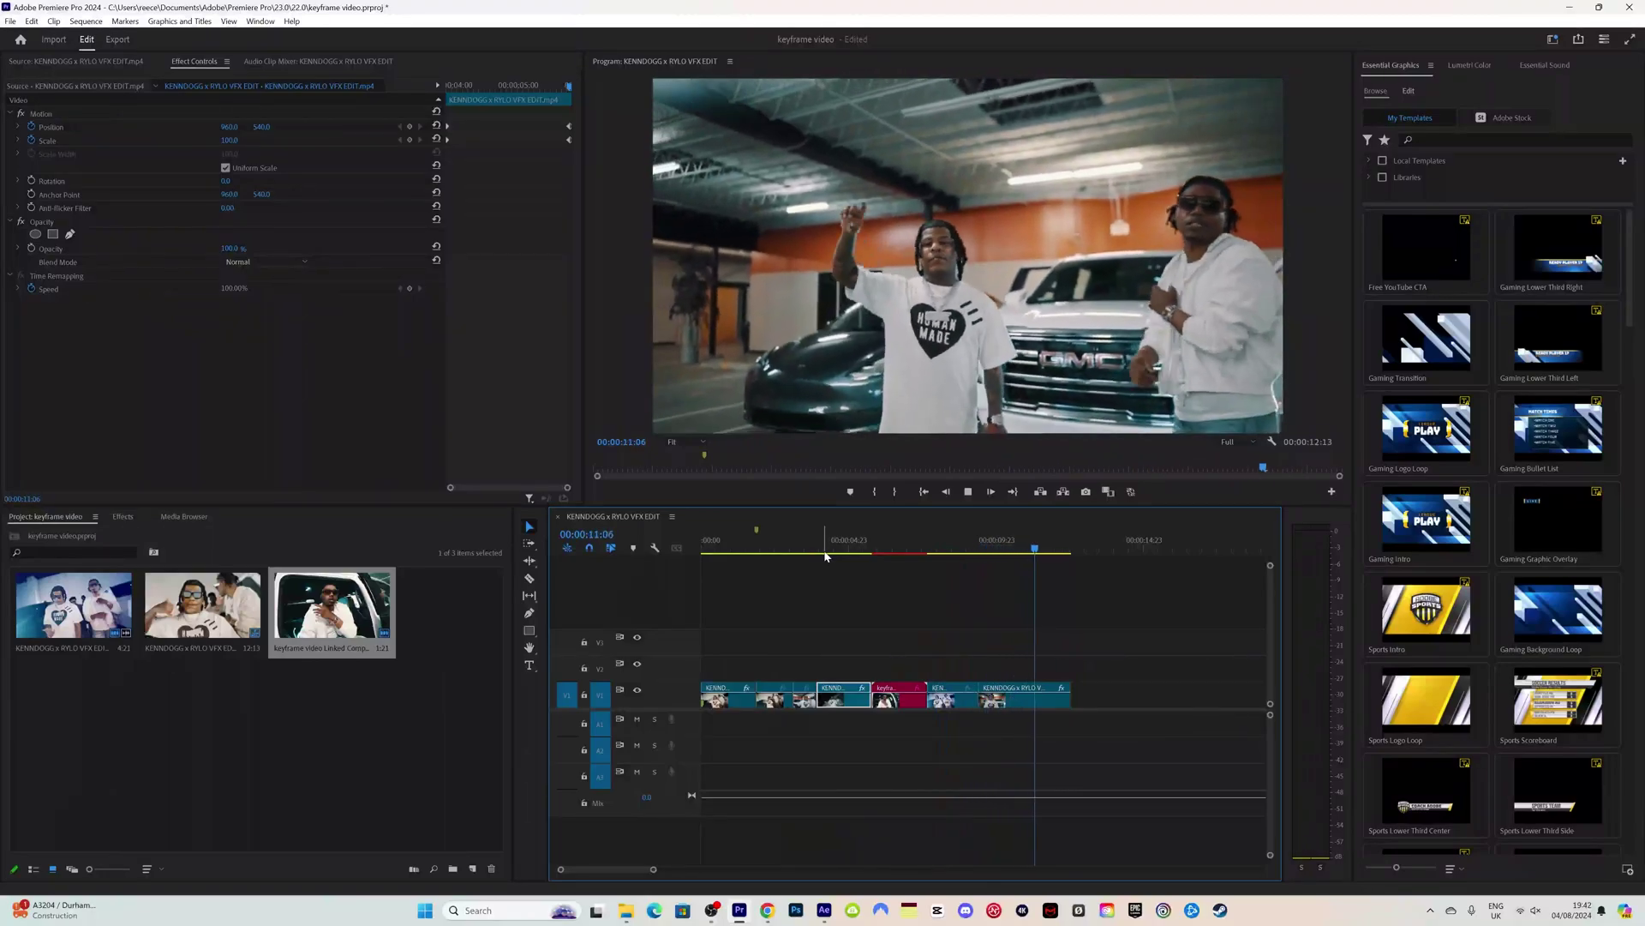
key(Return)
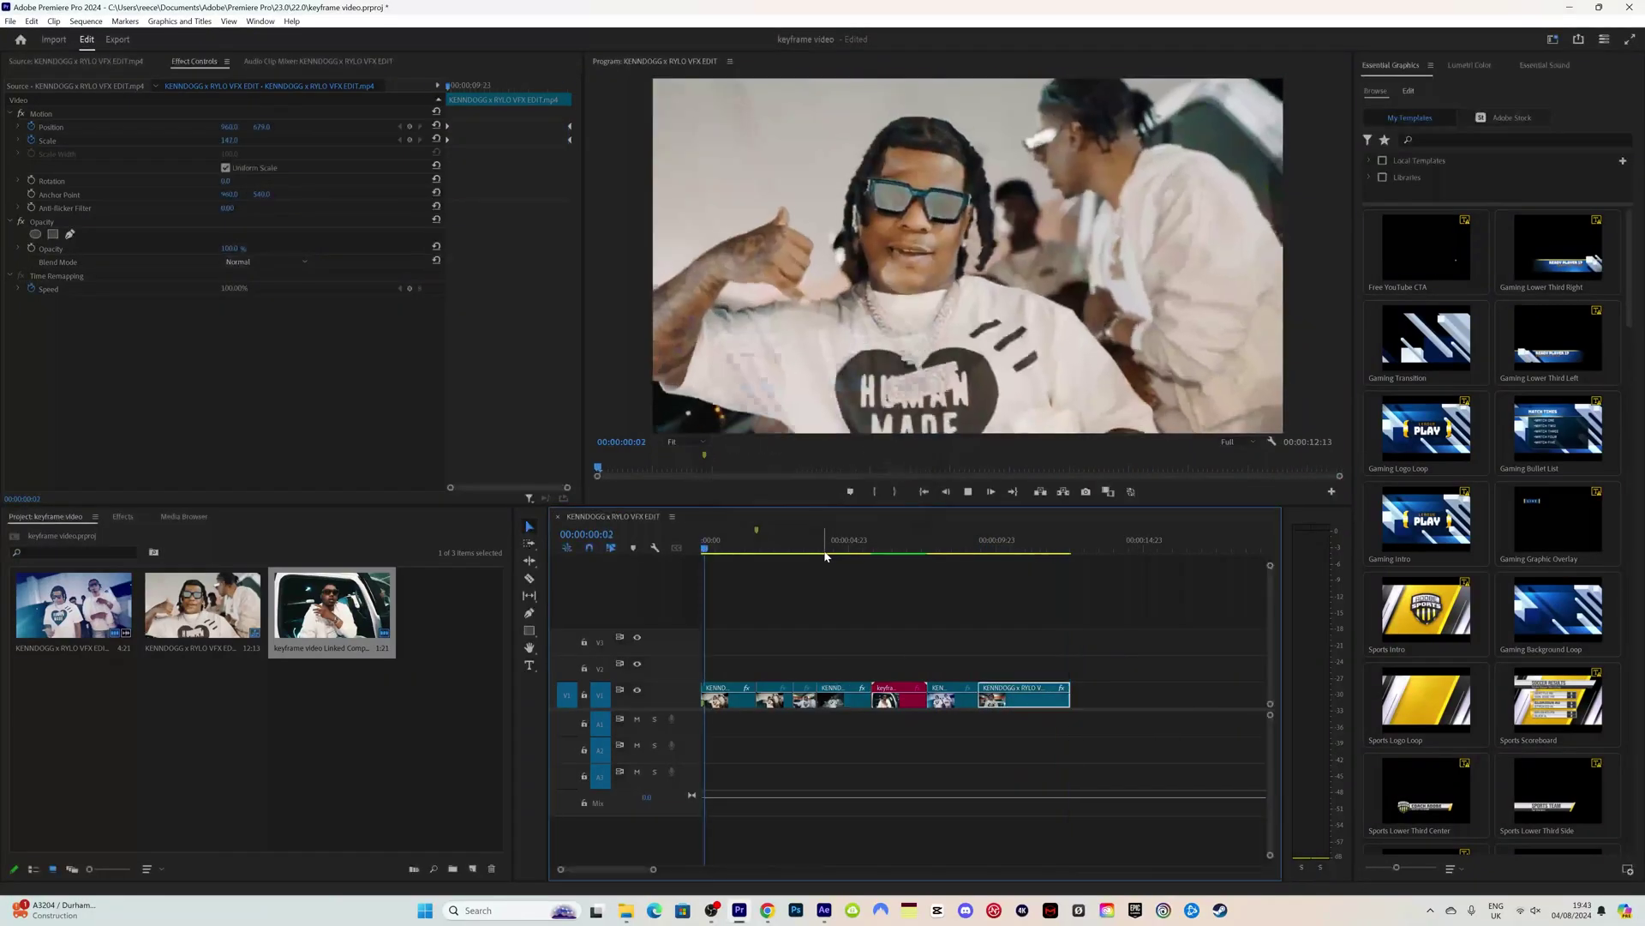